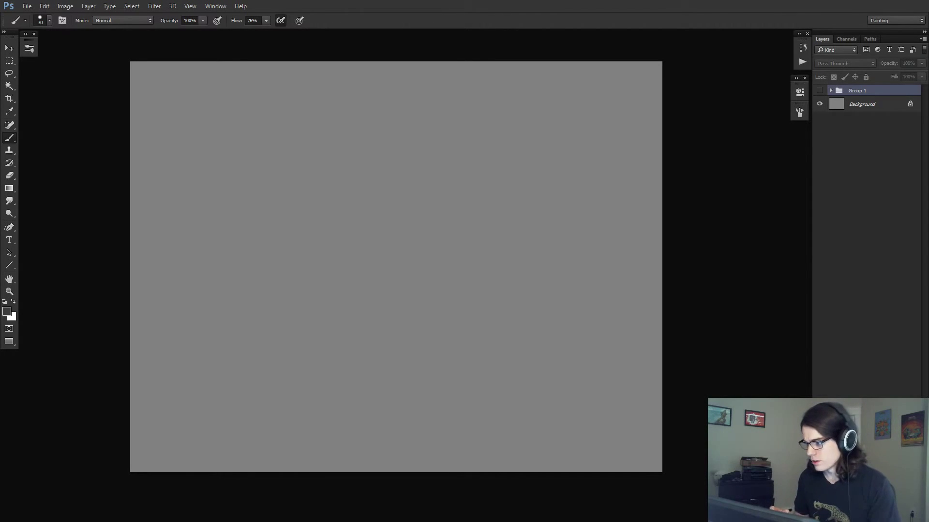
# Show and expand Group 1, and add a new empty layer above Layer 8
pyautogui.click(819, 91)
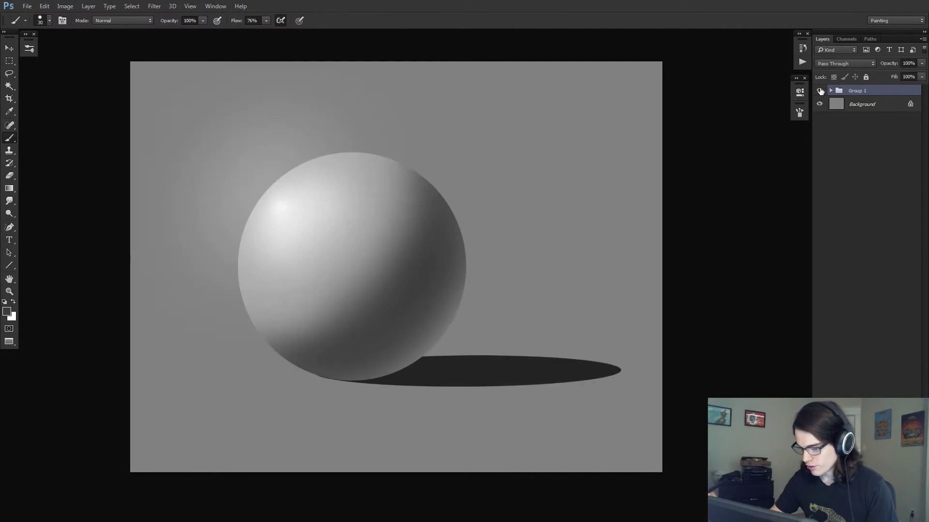
pyautogui.click(830, 90)
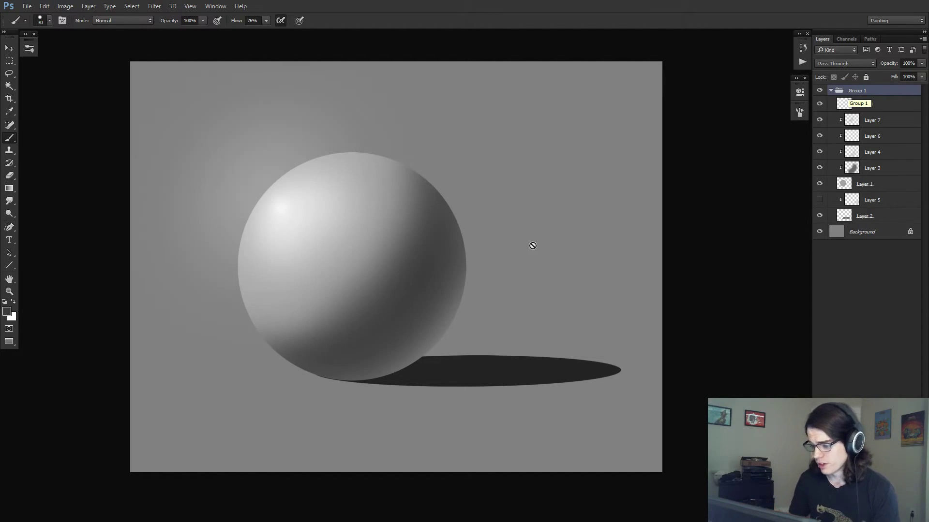
pyautogui.click(856, 104)
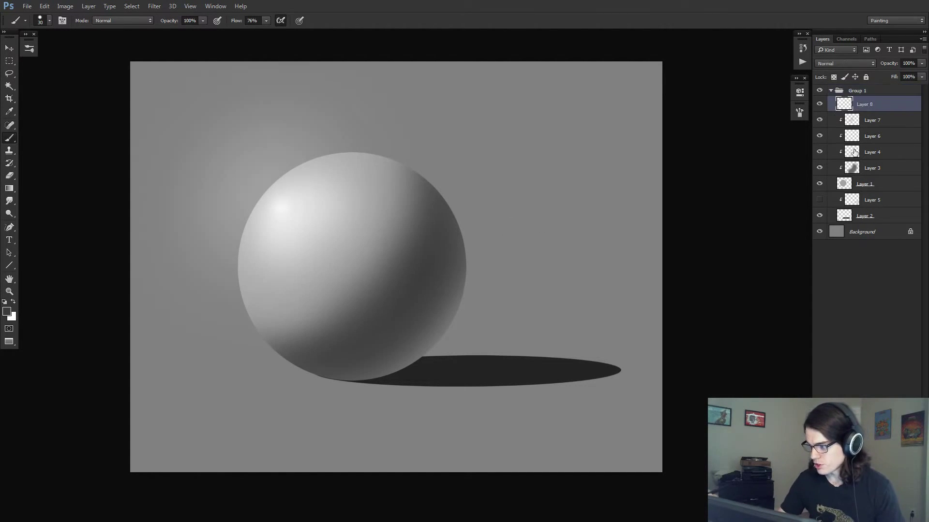
pyautogui.click(901, 515)
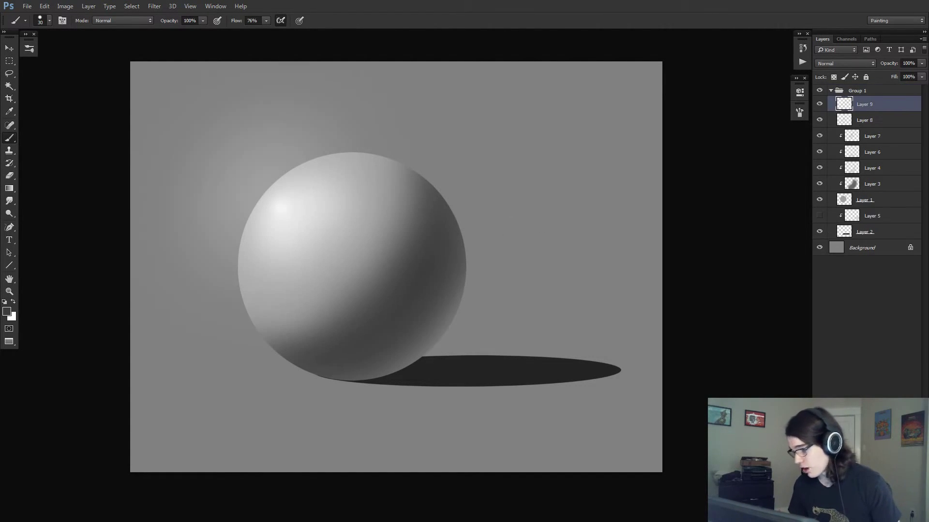
# Choose a soft 300 px brush, try a stroke on the background beside the sphere, and undo it
pyautogui.rightClick(498, 168)
pyautogui.doubleClick(572, 253)
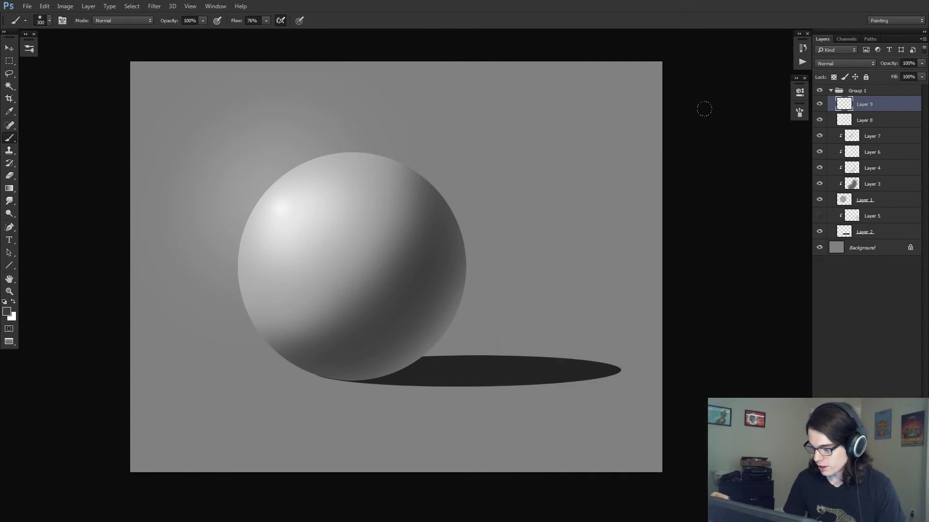
pyautogui.moveTo(568, 127)
pyautogui.mouseDown()
pyautogui.moveTo(517, 233)
pyautogui.moveTo(578, 230)
pyautogui.mouseUp()
pyautogui.hotkey('ctrl', 'z')
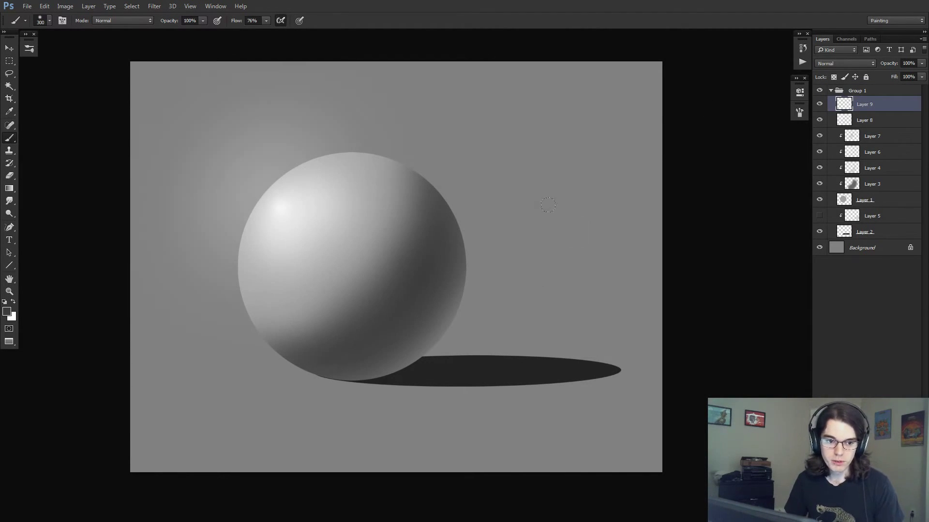
# Enlarge the brush to 1100 px, test a broad soft stroke beside the sphere, and undo the stroke
pyautogui.press(']')
pyautogui.press(']')
pyautogui.press(']')
pyautogui.moveTo(565, 194)
pyautogui.mouseDown()
pyautogui.moveTo(576, 203)
pyautogui.moveTo(534, 258)
pyautogui.moveTo(576, 147)
pyautogui.mouseUp()
pyautogui.hotkey('ctrl', 'z')
pyautogui.press('[')
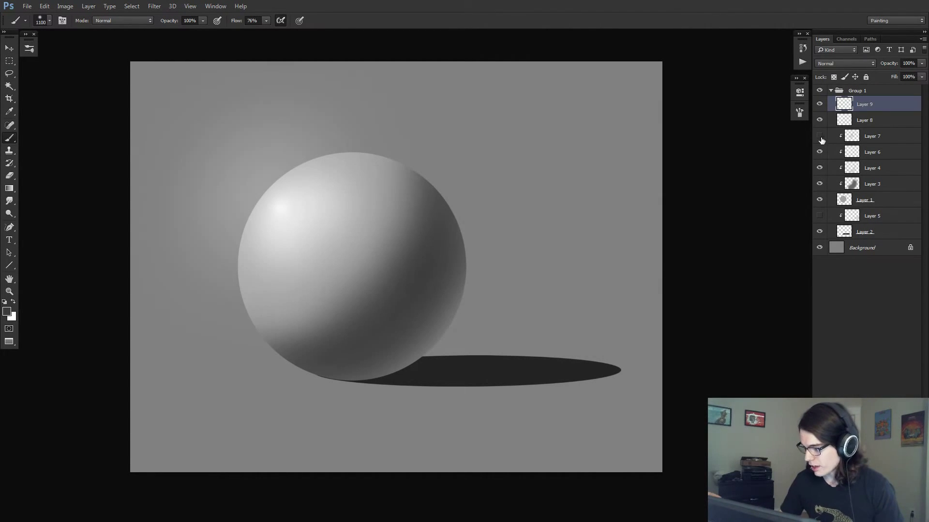
# Hide Layers 7, 6, 4 and 3, select Layer 1, and toggle its visibility to examine the sphere's flat base shape
pyautogui.moveTo(819, 137); pyautogui.dragTo(819, 187)
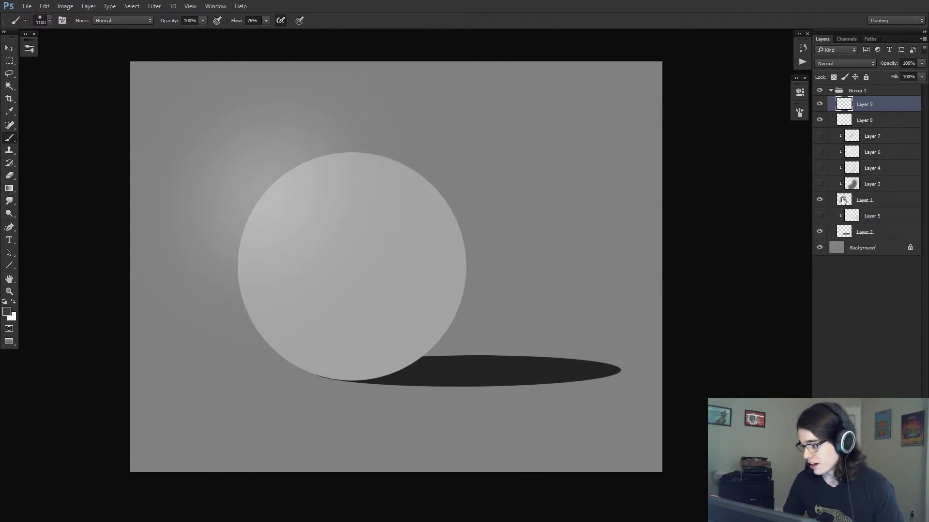
pyautogui.click(842, 200)
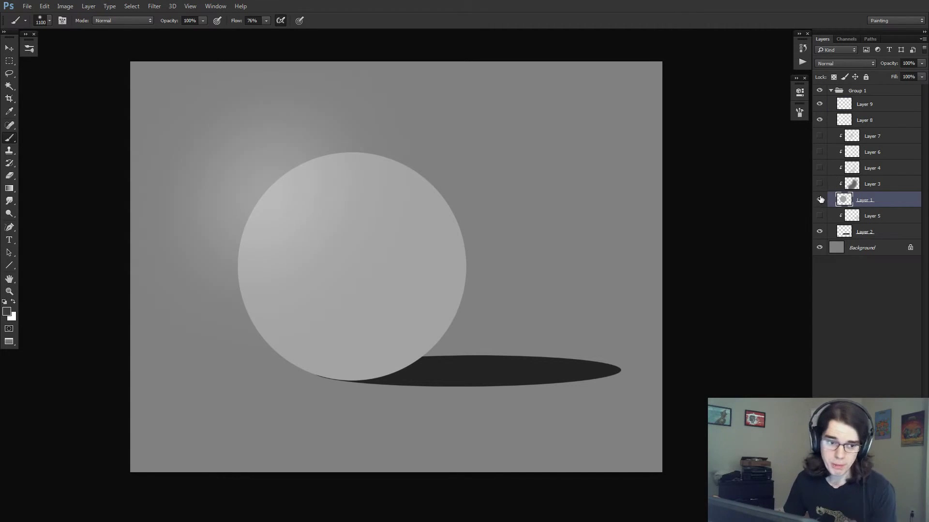
pyautogui.click(820, 200)
pyautogui.click(820, 200)
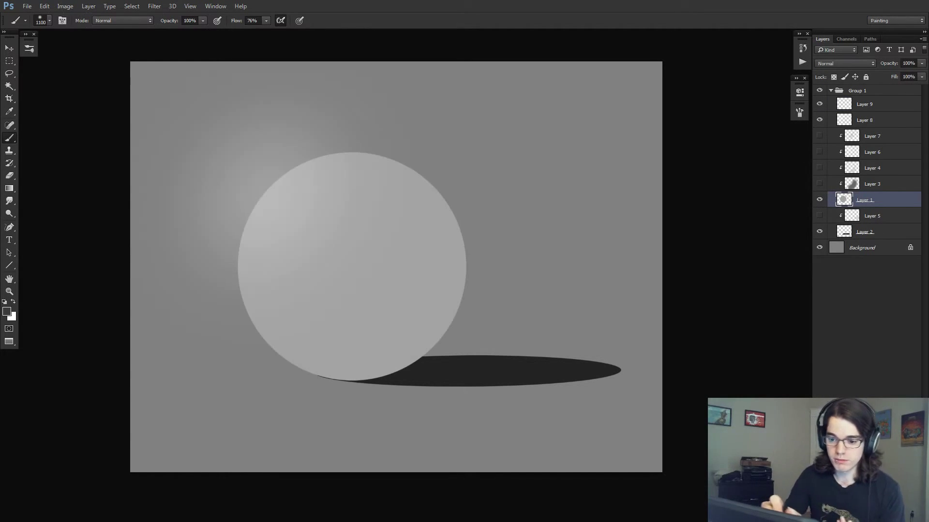
# Try painting a soft brush dab inside a circular elliptical-marquee selection beside the sphere's highlight, undo it, and deselect
pyautogui.click(9, 61)
pyautogui.click(53, 69)
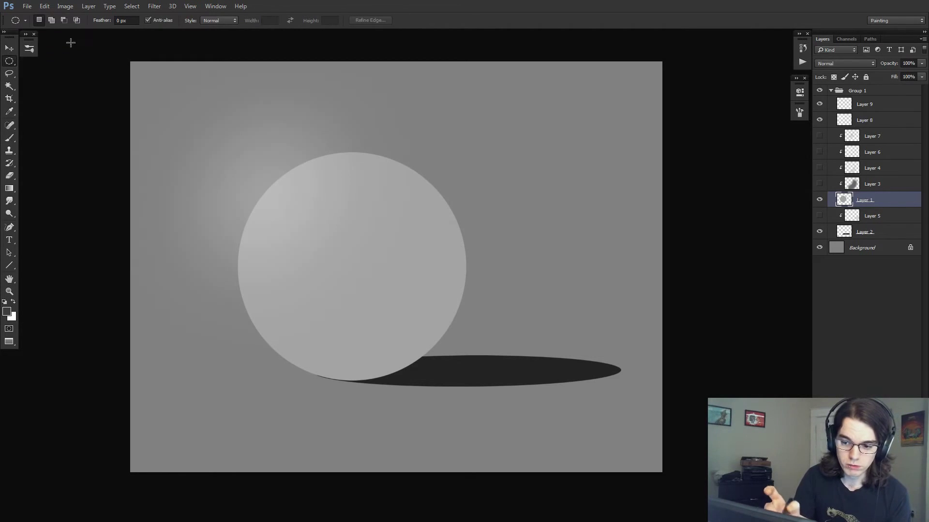
pyautogui.moveTo(194, 108); pyautogui.dragTo(316, 207)
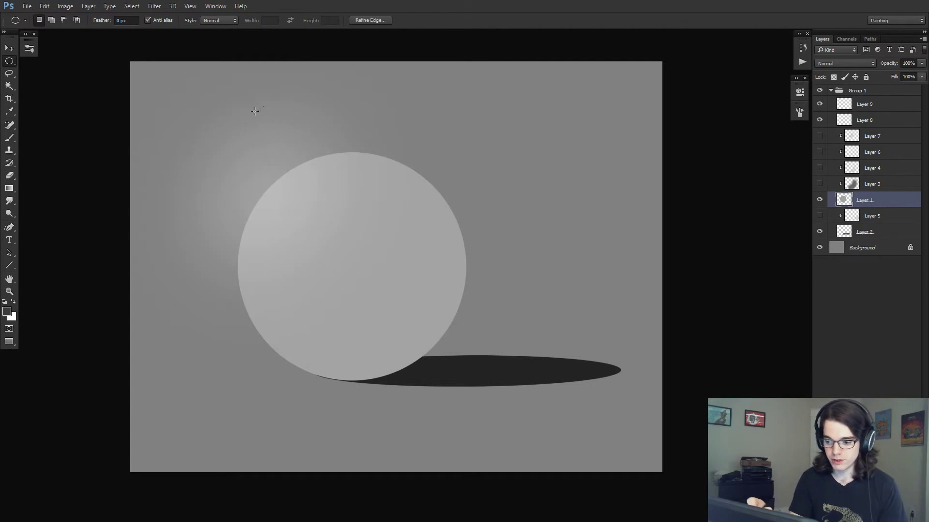
pyautogui.moveTo(189, 134); pyautogui.dragTo(266, 213)
pyautogui.press('b')
pyautogui.click(228, 173)
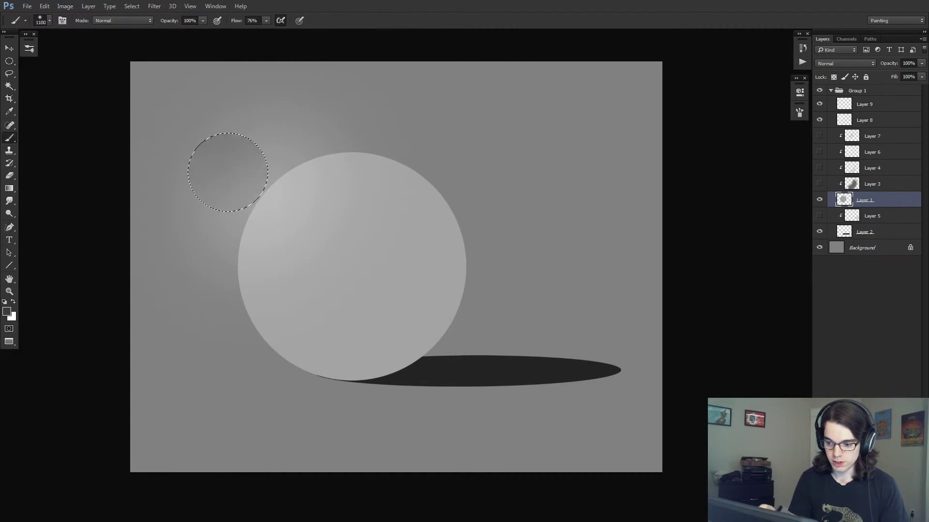
pyautogui.click(228, 173)
pyautogui.hotkey('ctrl', 'z')
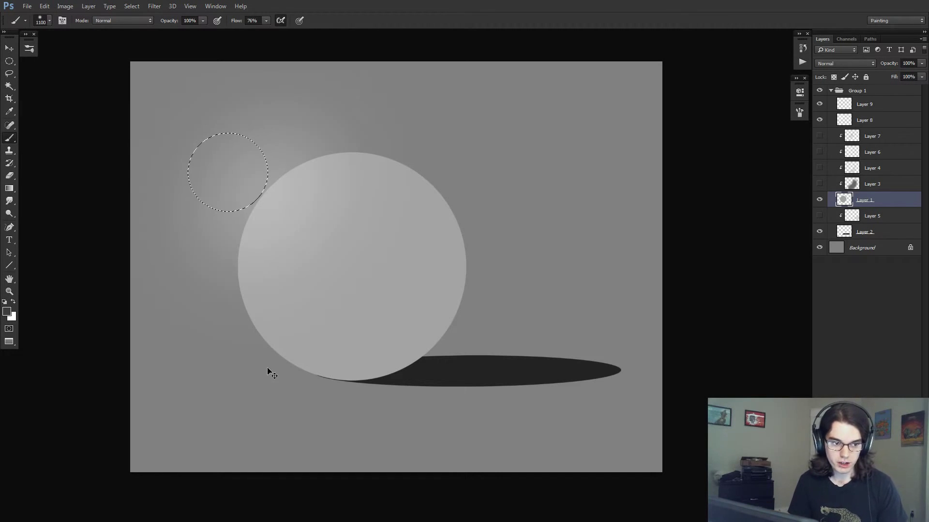
pyautogui.hotkey('ctrl', 'd')
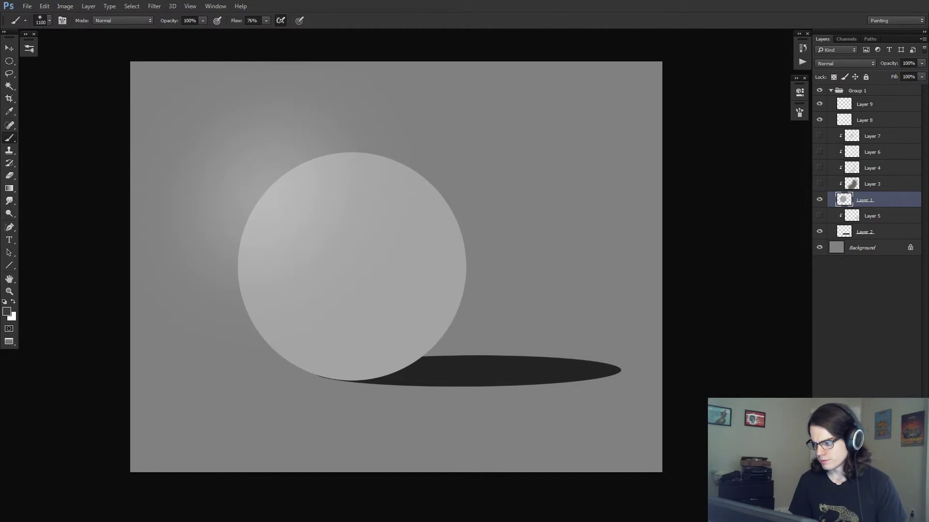
# Show Layers 3, 4, 6 and 7 again, and turn on Layer 5 above the cast shadow
pyautogui.moveTo(819, 184); pyautogui.dragTo(820, 136)
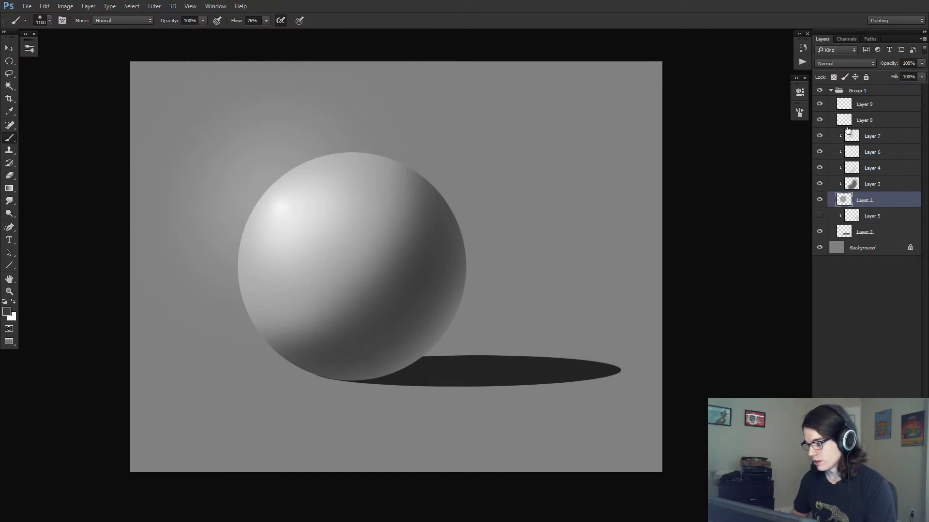
pyautogui.click(819, 216)
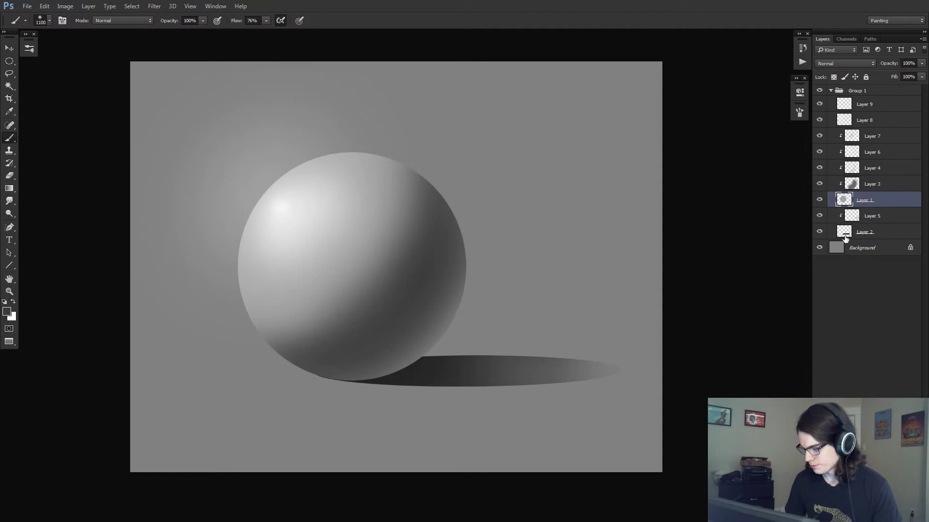
# Hide Layers 7, 6 and 4, select Layer 3, and compare the sphere with and without its core shadow
pyautogui.moveTo(819, 137); pyautogui.dragTo(820, 185)
pyautogui.click(857, 186)
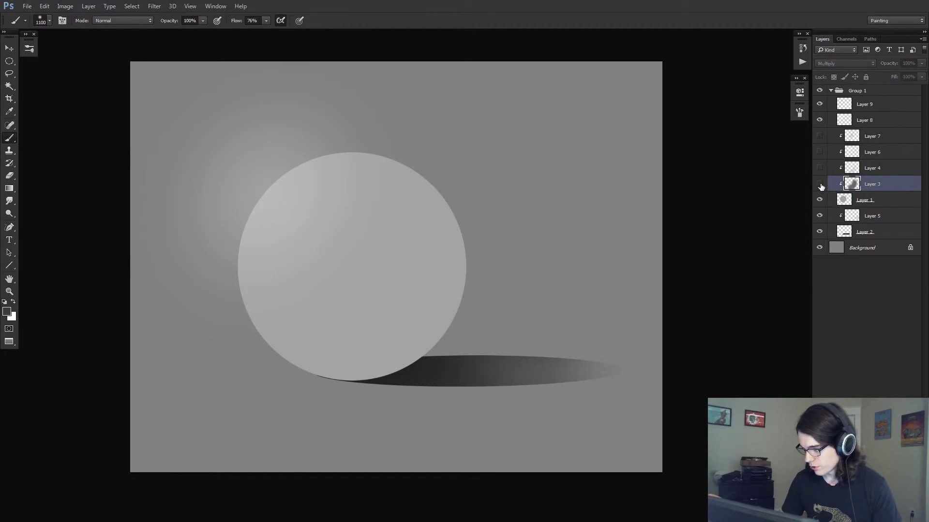
pyautogui.click(820, 185)
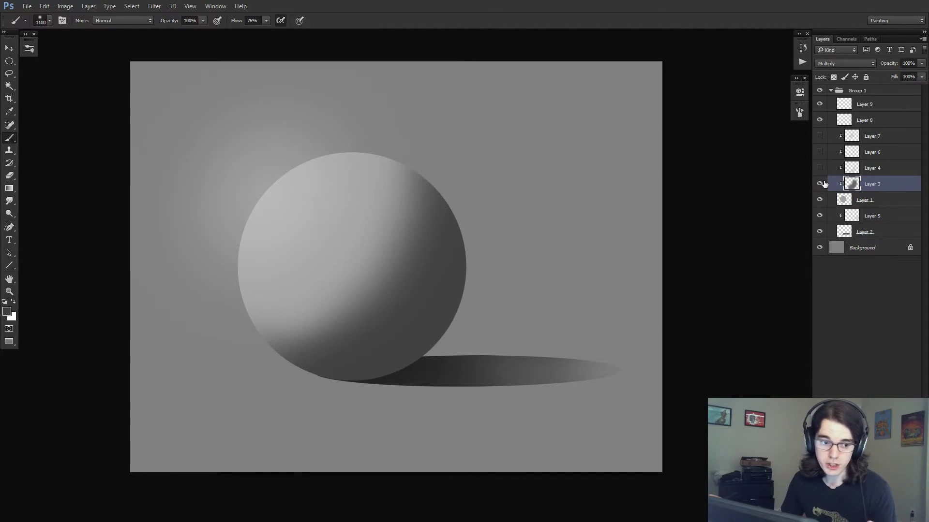
pyautogui.click(820, 185)
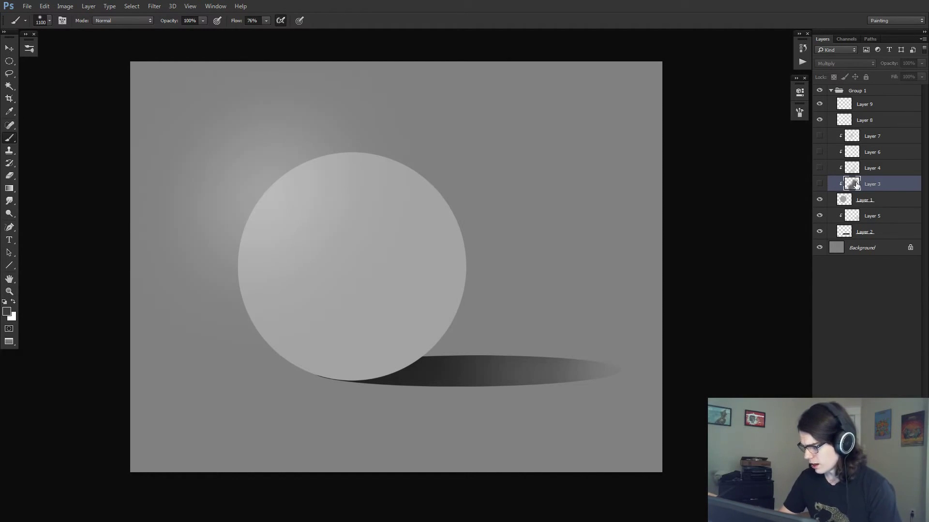
pyautogui.click(819, 185)
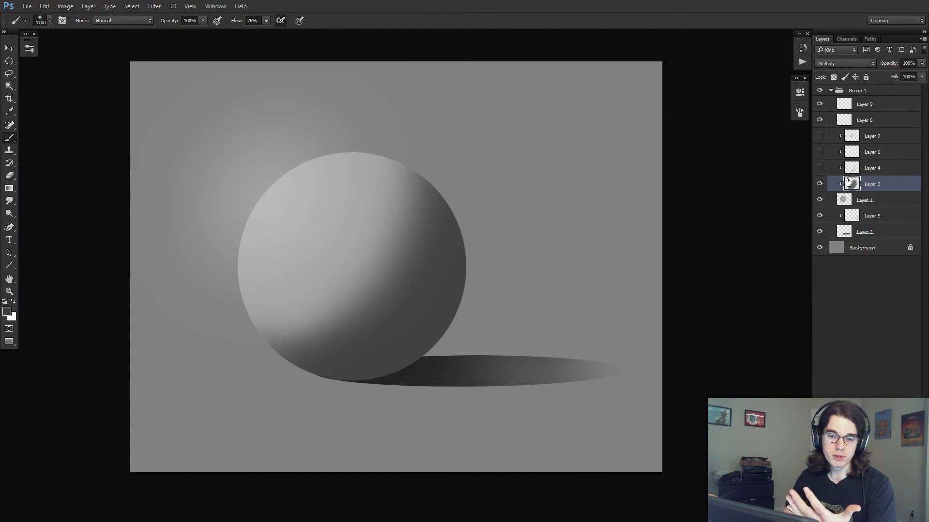
# Try Layer 3 in Normal blend mode, compare it by toggling its visibility, and restore the Multiply mode
pyautogui.click(837, 62)
pyautogui.click(839, 67)
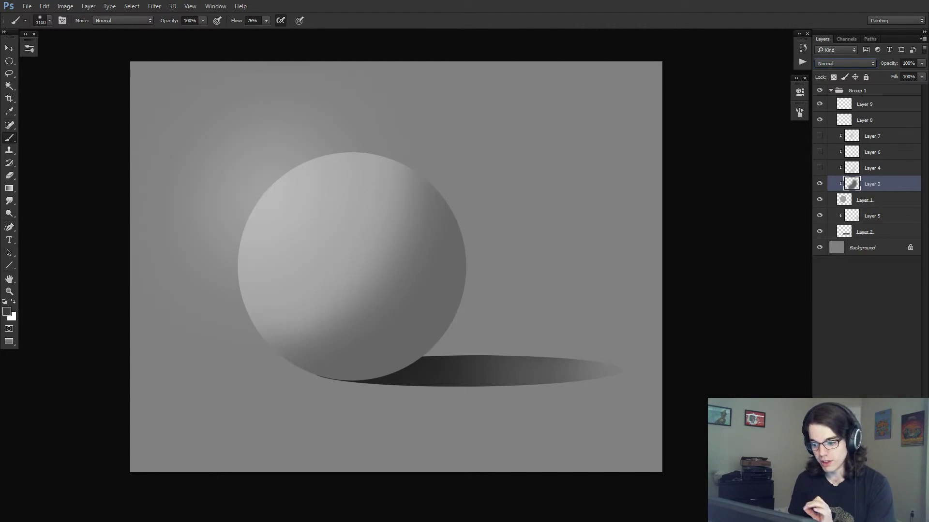
pyautogui.click(819, 184)
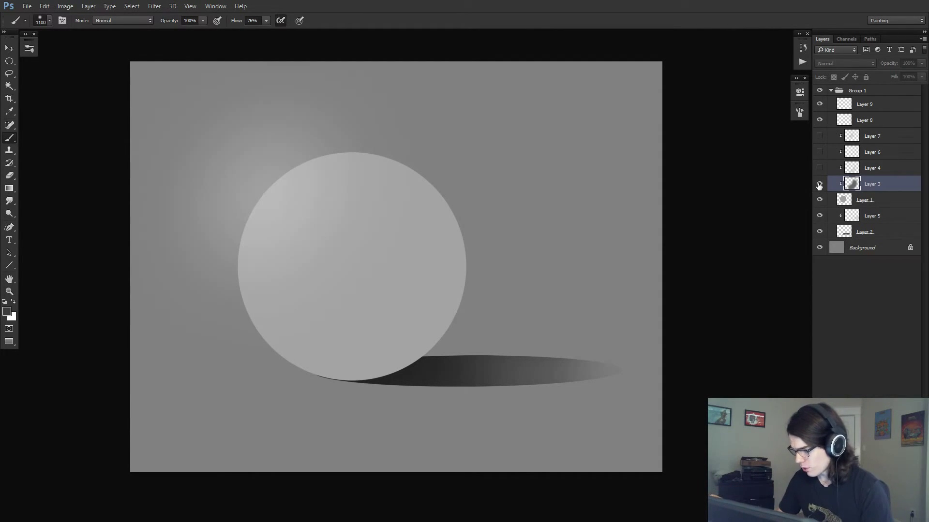
pyautogui.click(819, 184)
pyautogui.click(834, 63)
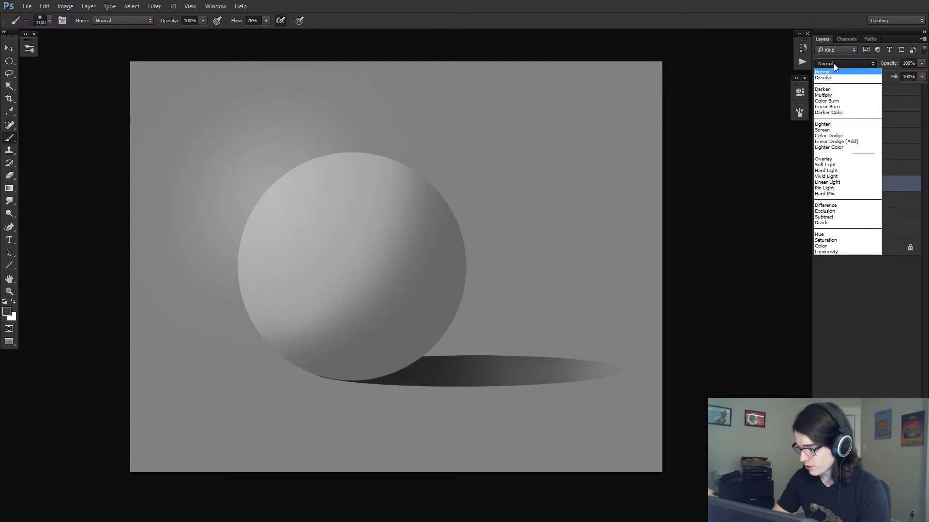
pyautogui.click(834, 95)
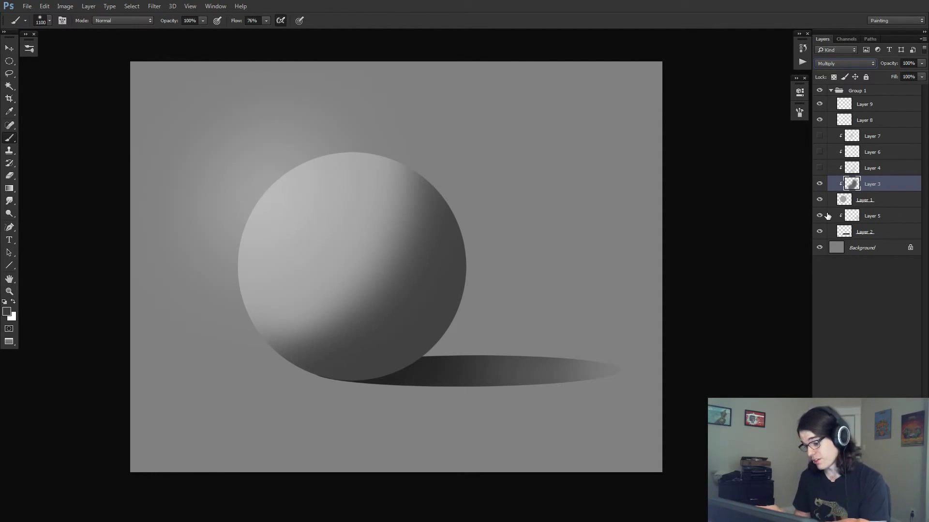
# Turn on Layer 4 and Layer 6 to bring back the sphere's reflected light and highlight
pyautogui.click(851, 168)
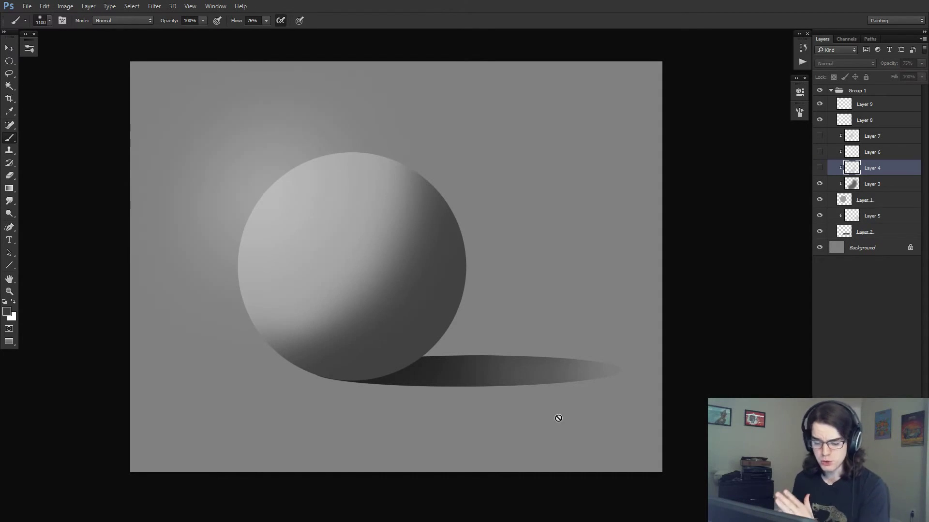
pyautogui.click(819, 168)
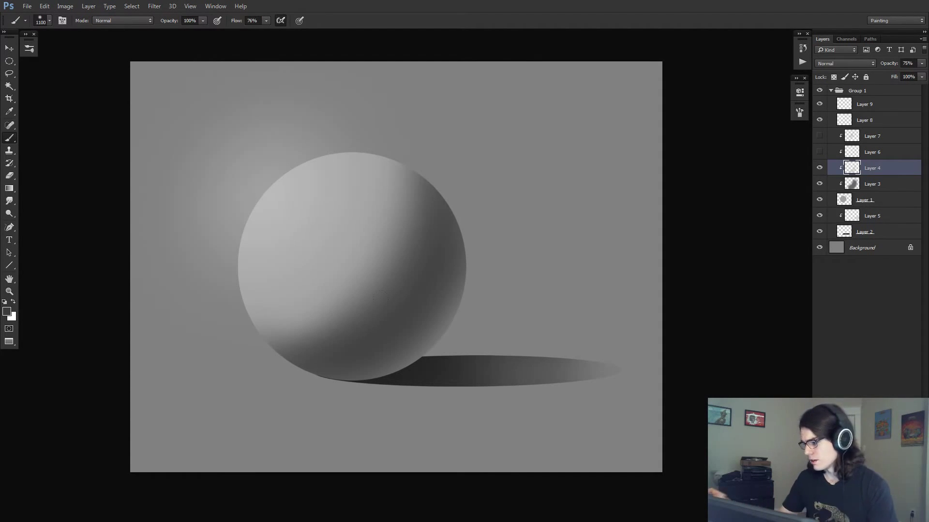
pyautogui.click(819, 152)
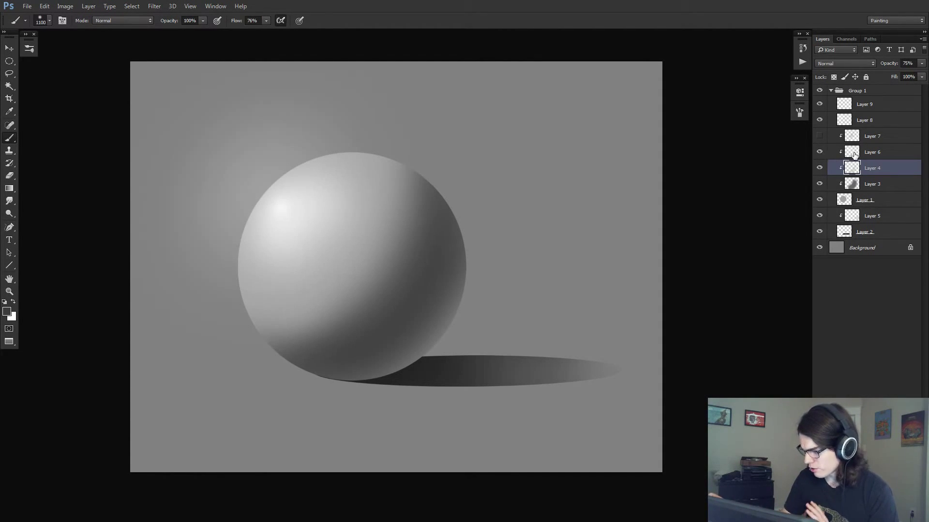
# Select Layer 6 and toggle its visibility repeatedly to examine the highlight's effect on the sphere
pyautogui.click(854, 154)
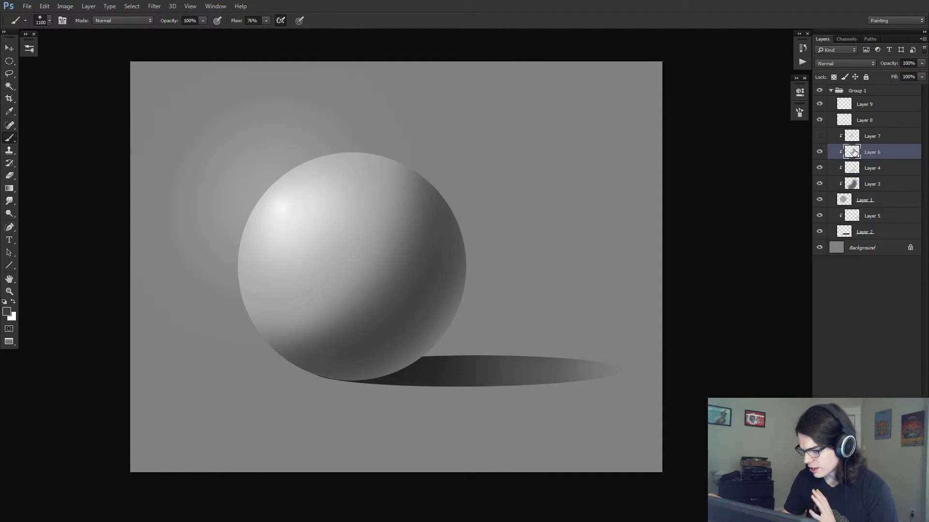
pyautogui.click(819, 153)
pyautogui.click(819, 153)
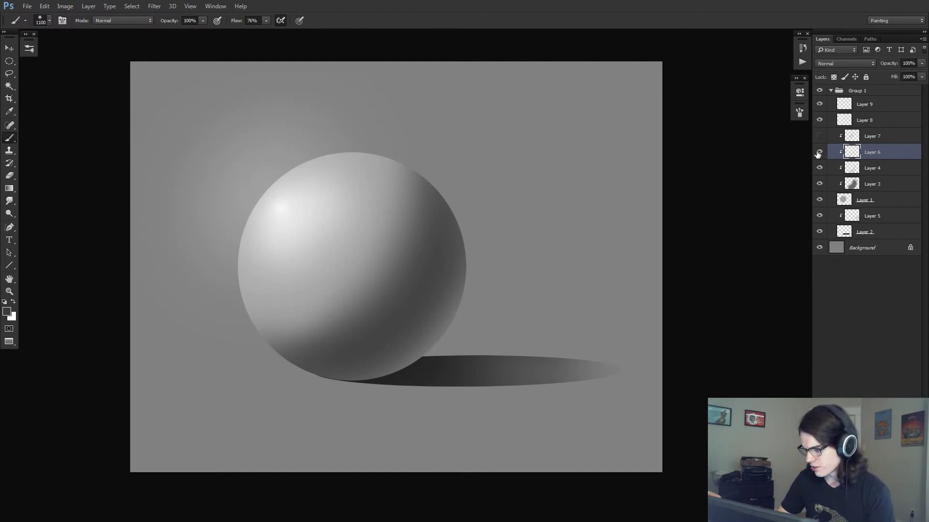
pyautogui.click(818, 153)
pyautogui.click(818, 153)
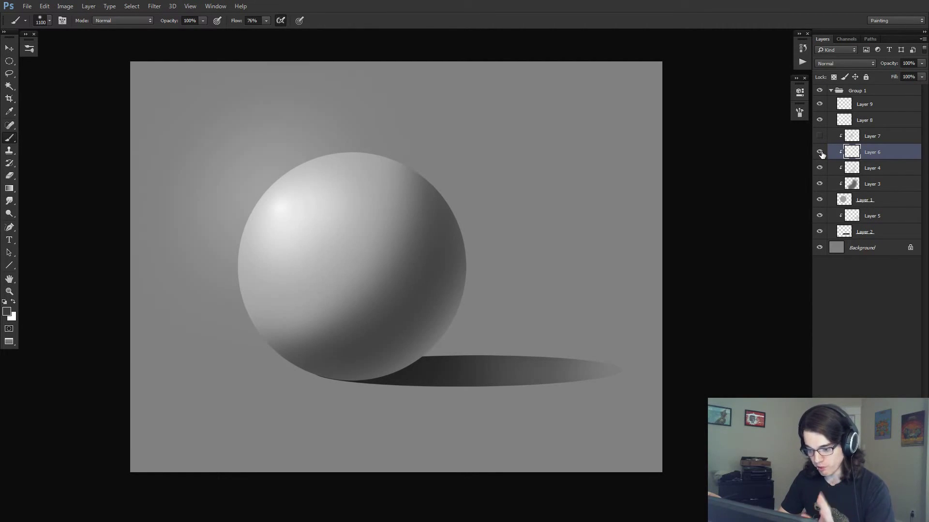
pyautogui.click(819, 153)
pyautogui.click(819, 153)
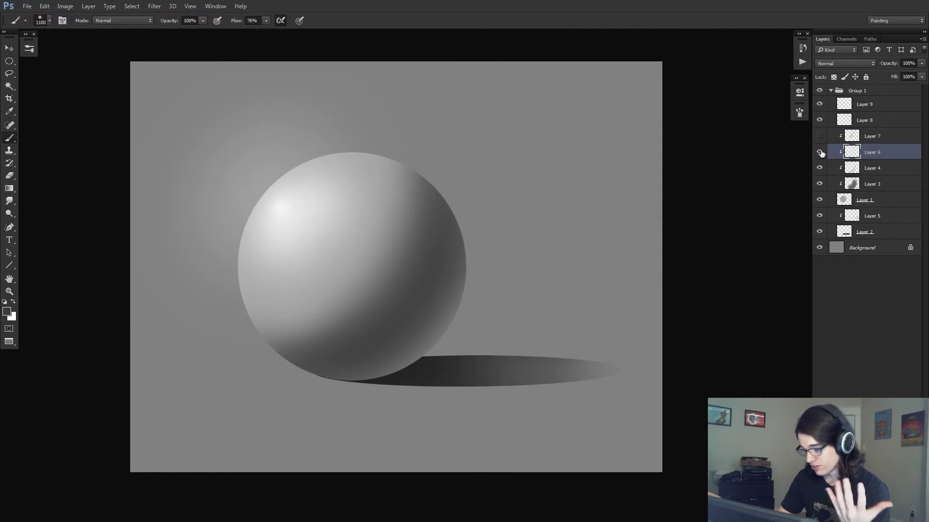
# Select Layer 7, compare the sphere with and without it, and leave the layer shown
pyautogui.click(852, 136)
pyautogui.click(819, 136)
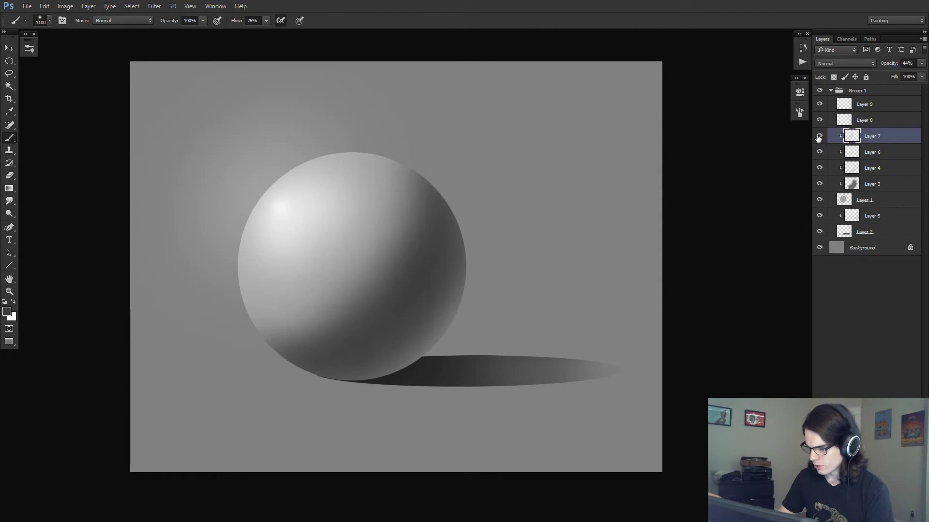
pyautogui.click(818, 137)
pyautogui.click(817, 138)
pyautogui.click(817, 138)
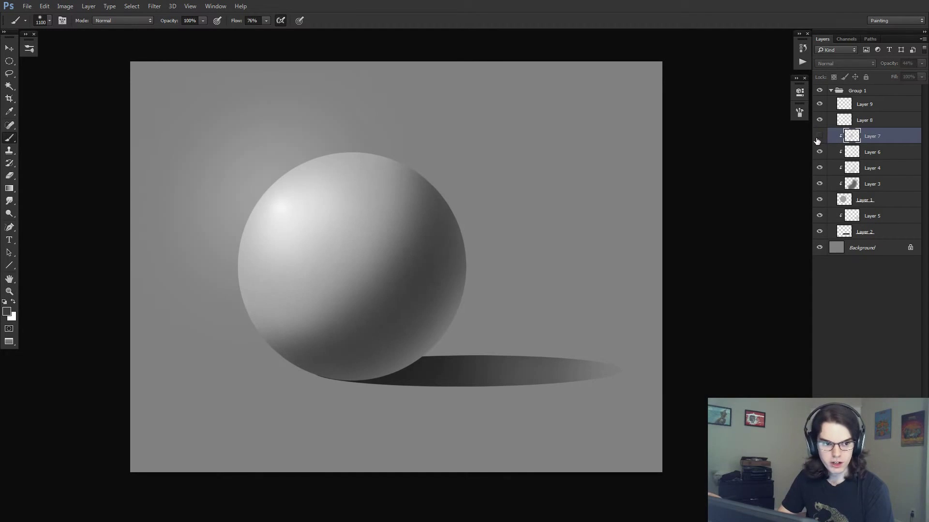
pyautogui.click(818, 139)
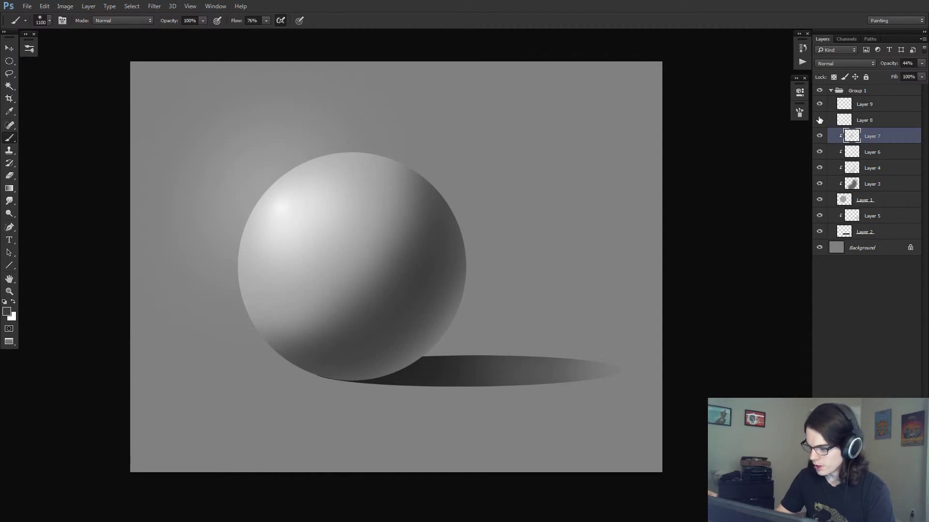
# Select Layer 8 and toggle its visibility repeatedly to examine the glow around the sphere's lit side
pyautogui.click(819, 119)
pyautogui.click(820, 119)
pyautogui.click(820, 119)
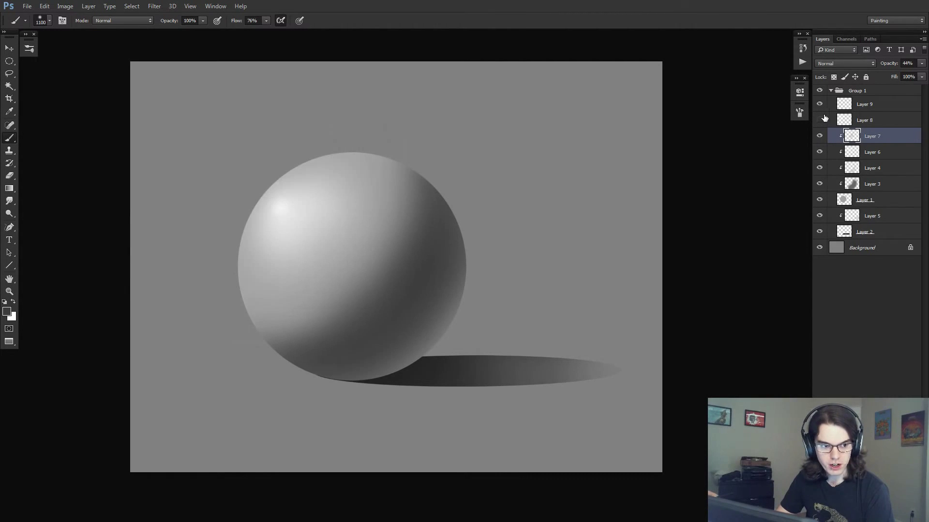
pyautogui.click(837, 120)
pyautogui.click(821, 120)
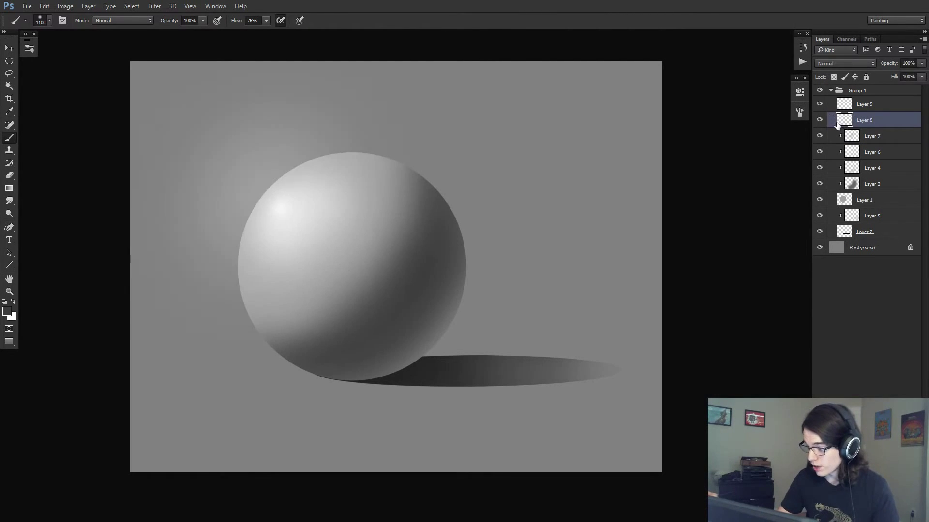
pyautogui.click(819, 121)
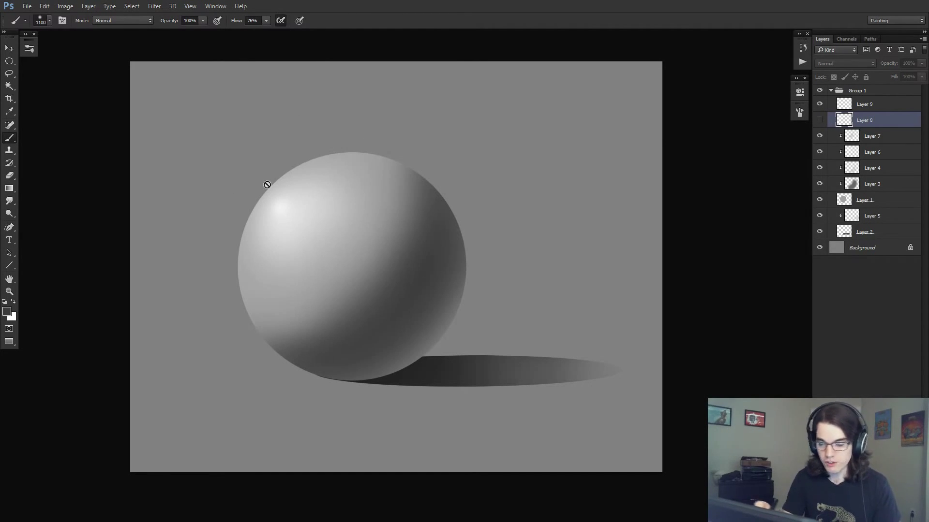
pyautogui.click(820, 122)
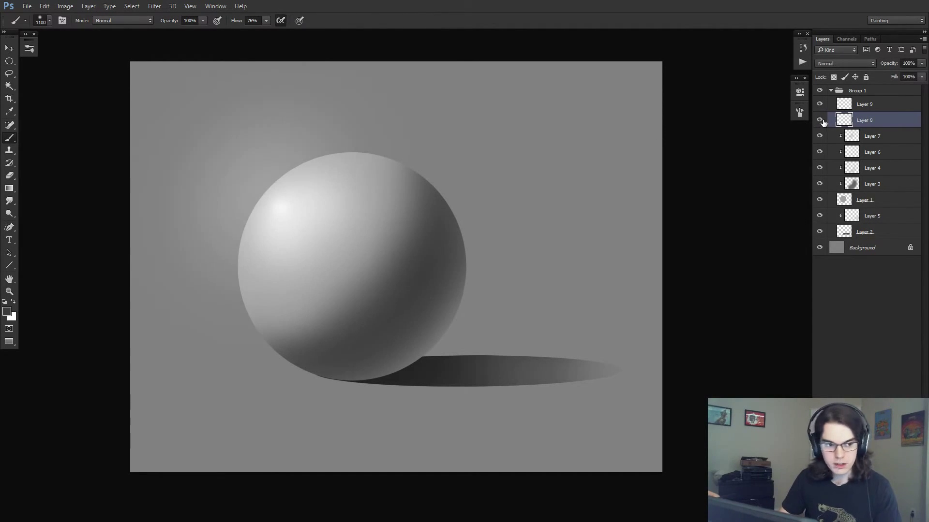
pyautogui.click(821, 121)
pyautogui.click(820, 121)
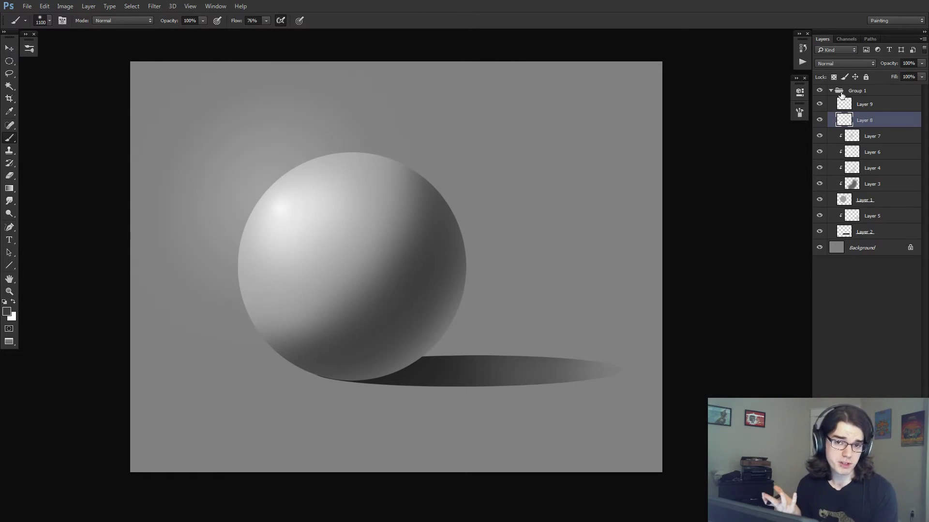
pyautogui.click(819, 121)
pyautogui.click(819, 121)
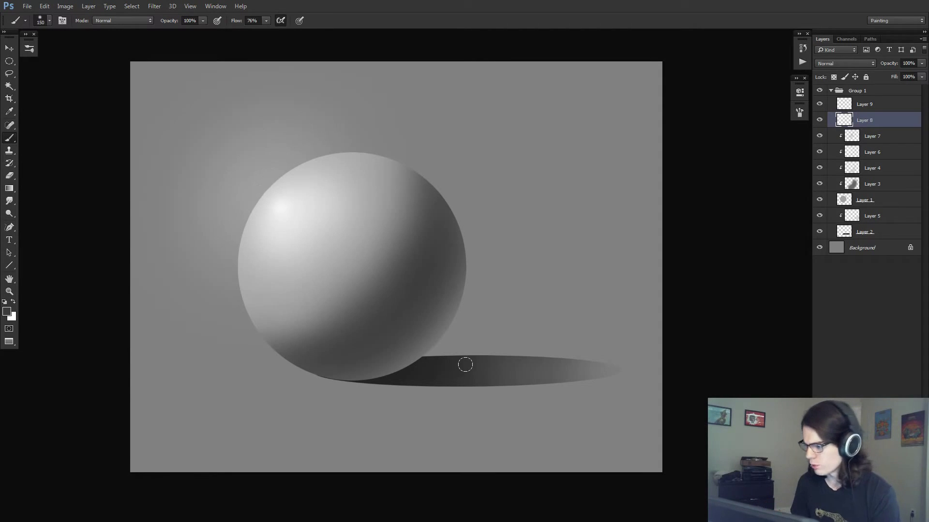
# Hide and collapse Group 1, and add a new empty layer above it
pyautogui.click(819, 95)
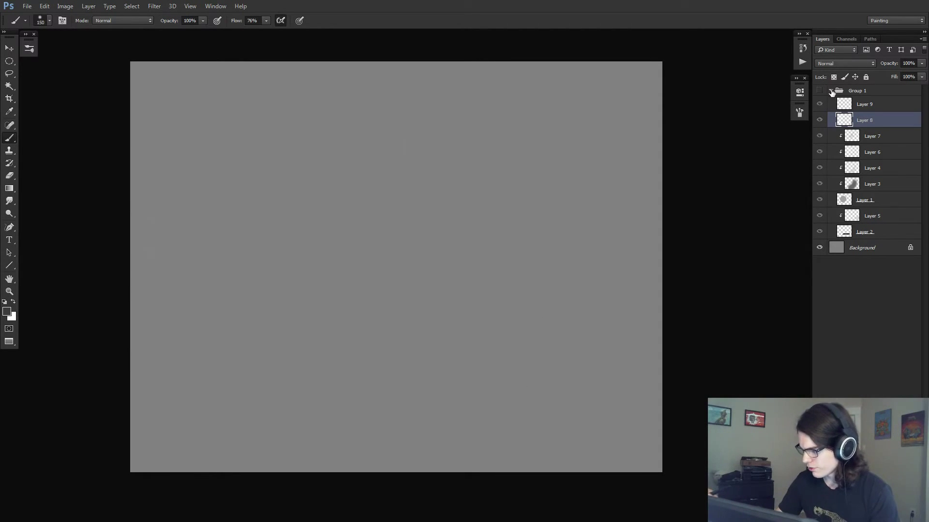
pyautogui.click(830, 90)
pyautogui.hotkey('ctrl', 'shift', 'alt', 'n')
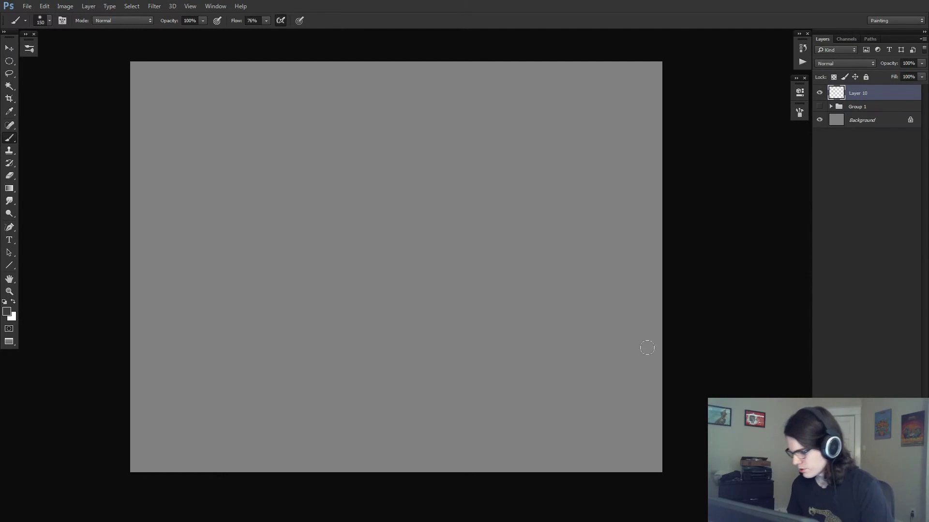
# Choose a small brush tip and sketch the skull's cranium outline and left cheek and jaw in the upper middle of the canvas
pyautogui.rightClick(364, 231)
pyautogui.click(406, 258)
pyautogui.click(748, 270)
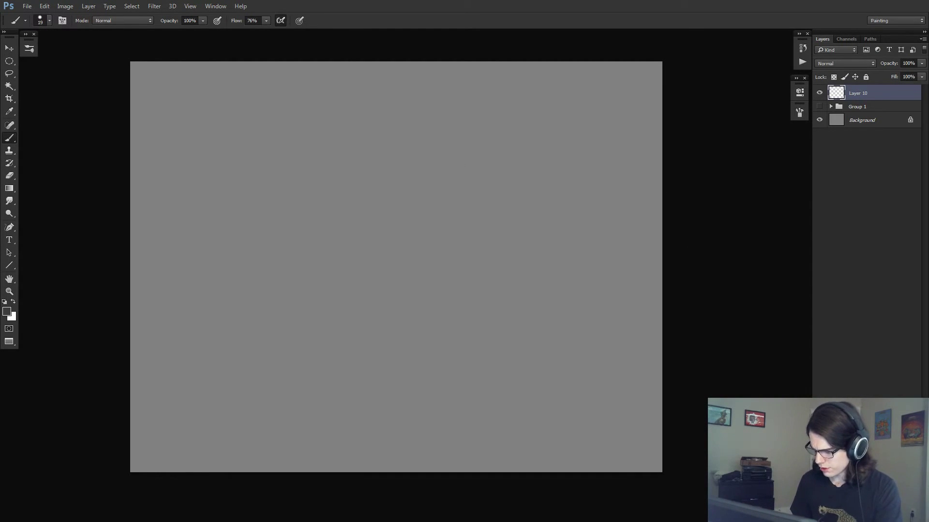
pyautogui.press('z')
pyautogui.click(387, 269)
pyautogui.press('b')
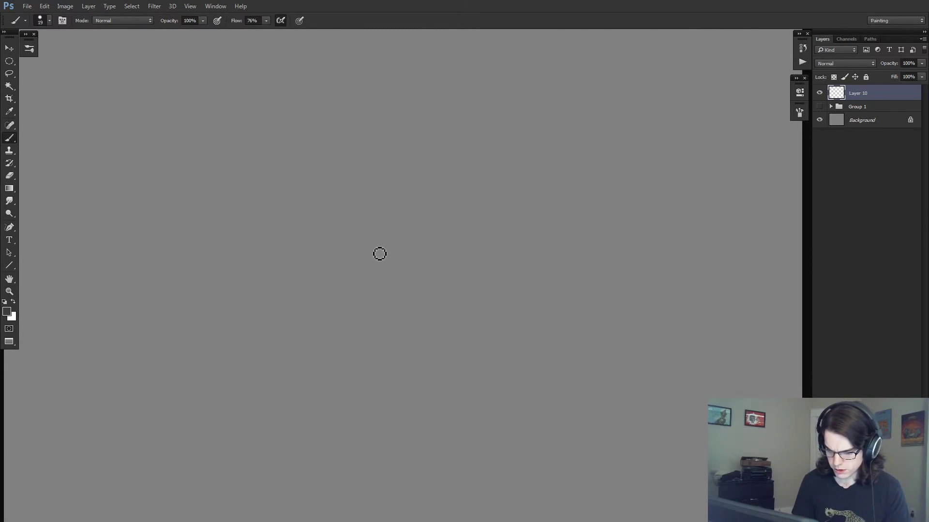
pyautogui.press('z')
pyautogui.keyDown('alt'); pyautogui.click(454, 188); pyautogui.keyUp('alt')
pyautogui.press('space')
pyautogui.moveTo(455, 187); pyautogui.dragTo(411, 224)
pyautogui.press('b')
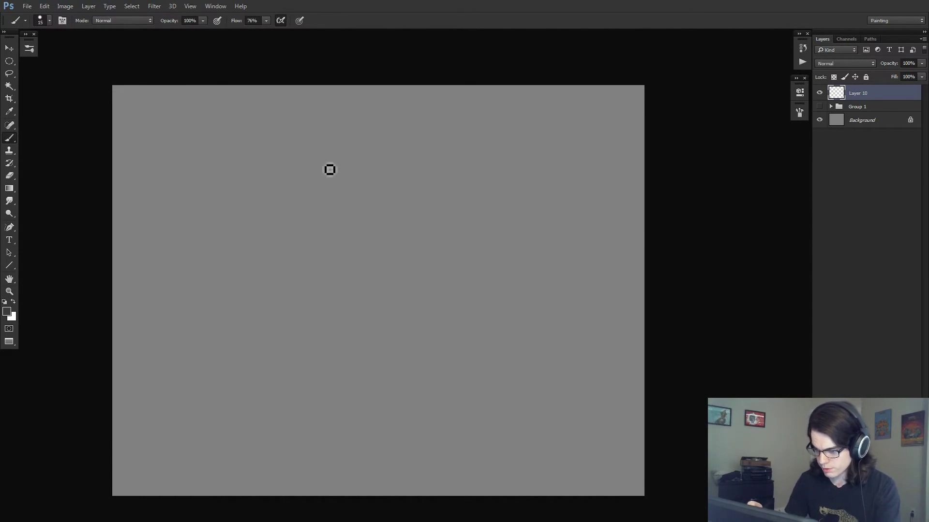
pyautogui.moveTo(331, 147)
pyautogui.mouseDown()
pyautogui.moveTo(318, 191)
pyautogui.moveTo(359, 135)
pyautogui.moveTo(419, 205)
pyautogui.mouseUp()
pyautogui.moveTo(318, 204)
pyautogui.mouseDown()
pyautogui.moveTo(324, 235)
pyautogui.moveTo(363, 281)
pyautogui.mouseUp()
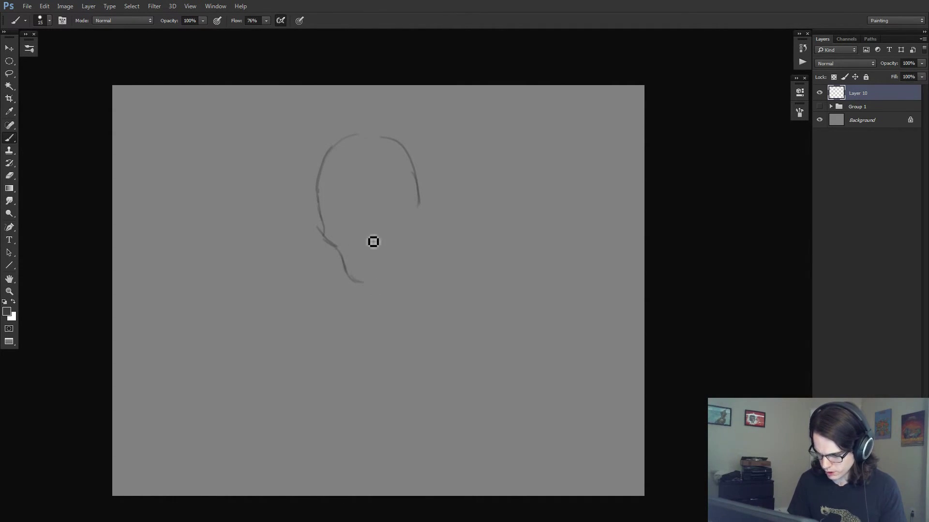
# Sketch the skull's nose opening, both eye sockets and the temple lines, cleaning up stray strokes with the eraser
pyautogui.moveTo(367, 237)
pyautogui.mouseDown()
pyautogui.moveTo(382, 228)
pyautogui.moveTo(385, 237)
pyautogui.mouseUp()
pyautogui.moveTo(330, 207)
pyautogui.mouseDown()
pyautogui.moveTo(360, 207)
pyautogui.moveTo(370, 215)
pyautogui.moveTo(335, 221)
pyautogui.mouseUp()
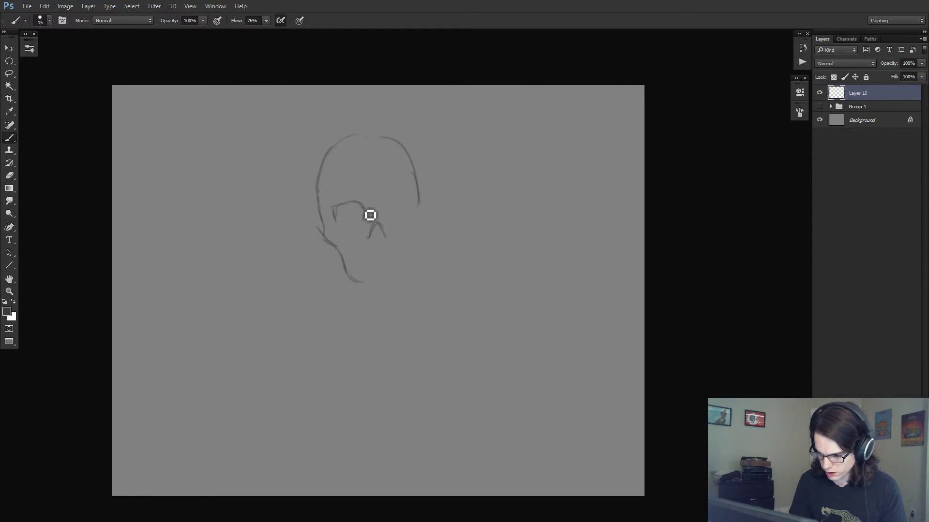
pyautogui.press('e')
pyautogui.moveTo(353, 205)
pyautogui.mouseDown()
pyautogui.moveTo(370, 221)
pyautogui.moveTo(358, 204)
pyautogui.moveTo(335, 226)
pyautogui.moveTo(359, 203)
pyautogui.moveTo(336, 176)
pyautogui.mouseUp()
pyautogui.press('b')
pyautogui.press('e')
pyautogui.press('b')
pyautogui.moveTo(402, 172); pyautogui.dragTo(404, 190)
pyautogui.moveTo(369, 236); pyautogui.dragTo(375, 223)
# Sketch the lower jaw and a flat chin, erasing stray marks inside the jaw
pyautogui.moveTo(363, 210)
pyautogui.mouseDown()
pyautogui.moveTo(396, 226)
pyautogui.moveTo(386, 215)
pyautogui.moveTo(403, 208)
pyautogui.moveTo(415, 218)
pyautogui.moveTo(387, 221)
pyautogui.moveTo(395, 232)
pyautogui.moveTo(409, 230)
pyautogui.moveTo(425, 204)
pyautogui.moveTo(433, 235)
pyautogui.moveTo(407, 273)
pyautogui.moveTo(378, 275)
pyautogui.moveTo(381, 259)
pyautogui.moveTo(386, 266)
pyautogui.moveTo(351, 279)
pyautogui.moveTo(344, 251)
pyautogui.moveTo(364, 259)
pyautogui.moveTo(350, 244)
pyautogui.moveTo(345, 254)
pyautogui.moveTo(358, 252)
pyautogui.moveTo(340, 255)
pyautogui.moveTo(341, 266)
pyautogui.moveTo(335, 253)
pyautogui.moveTo(377, 312)
pyautogui.moveTo(344, 285)
pyautogui.moveTo(392, 300)
pyautogui.mouseUp()
pyautogui.press('e')
pyautogui.click(377, 260)
pyautogui.press('b')
pyautogui.moveTo(413, 265); pyautogui.dragTo(393, 302)
# Fade the cranium outline with the eraser and redraw the skull's left side and cheekbone more cleanly
pyautogui.press('e')
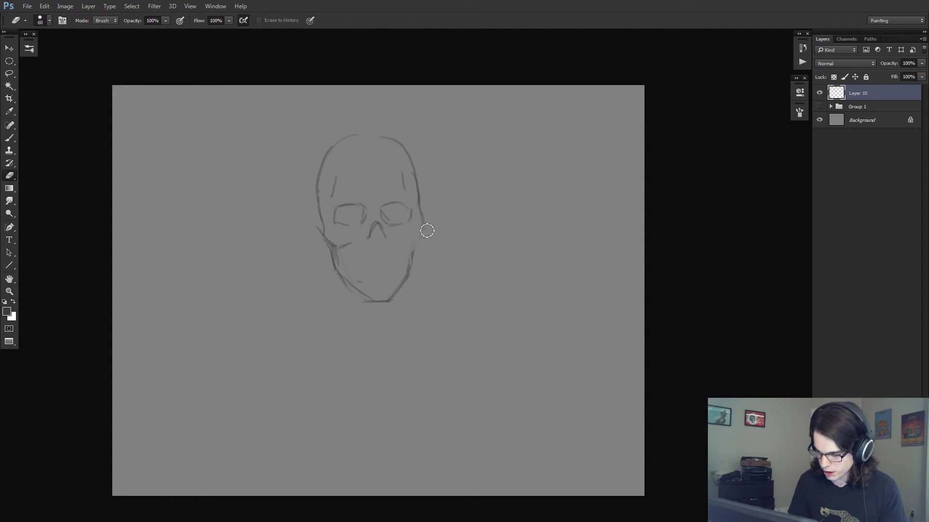
pyautogui.moveTo(413, 155)
pyautogui.mouseDown()
pyautogui.moveTo(423, 190)
pyautogui.moveTo(414, 156)
pyautogui.moveTo(386, 138)
pyautogui.mouseUp()
pyautogui.press('b')
pyautogui.press('e')
pyautogui.moveTo(334, 148)
pyautogui.mouseDown()
pyautogui.moveTo(323, 198)
pyautogui.moveTo(322, 172)
pyautogui.moveTo(340, 152)
pyautogui.moveTo(325, 179)
pyautogui.moveTo(332, 162)
pyautogui.moveTo(322, 236)
pyautogui.moveTo(322, 218)
pyautogui.moveTo(340, 253)
pyautogui.moveTo(415, 232)
pyautogui.moveTo(389, 248)
pyautogui.moveTo(352, 244)
pyautogui.moveTo(367, 245)
pyautogui.moveTo(398, 221)
pyautogui.moveTo(344, 254)
pyautogui.mouseUp()
pyautogui.press('b')
pyautogui.press('e')
pyautogui.press('b')
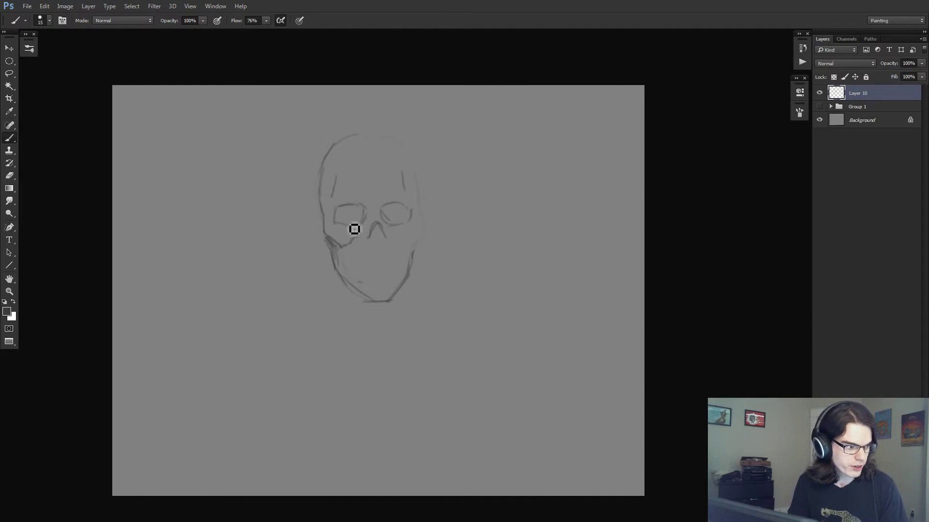
# Refine the brow edges of the eye sockets, darken the nose opening and draw the mouth line
pyautogui.press('e')
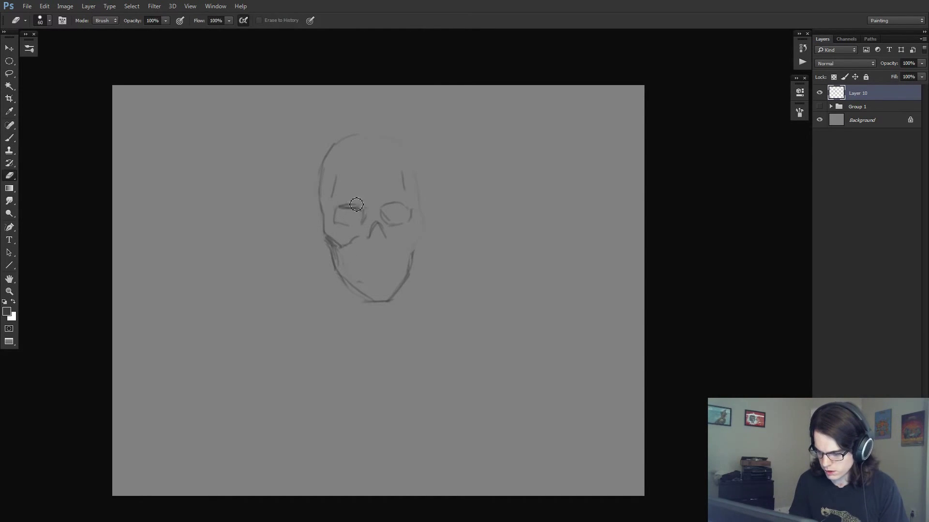
pyautogui.press('b')
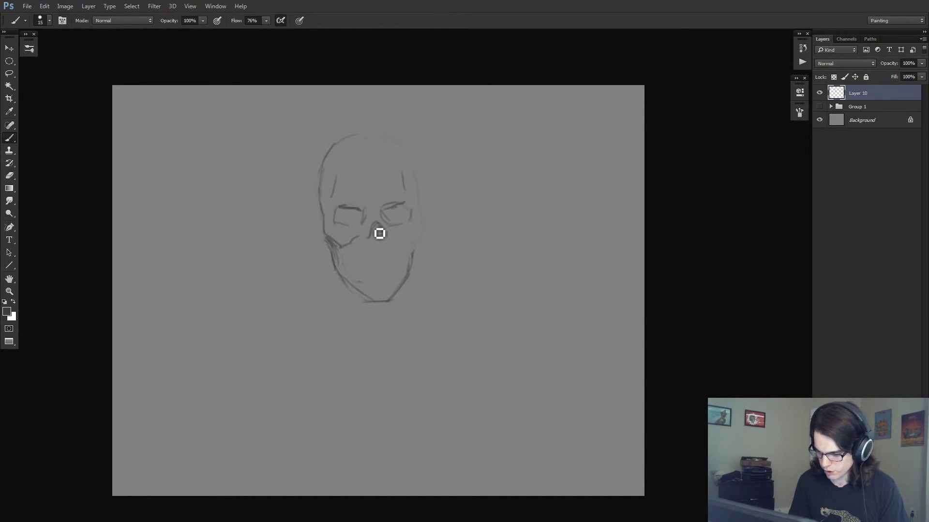
pyautogui.moveTo(379, 235)
pyautogui.mouseDown()
pyautogui.moveTo(370, 269)
pyautogui.moveTo(358, 253)
pyautogui.moveTo(363, 268)
pyautogui.moveTo(399, 269)
pyautogui.moveTo(367, 277)
pyautogui.mouseUp()
# Enlarge the brush and fill both eye sockets with dark tone
pyautogui.press(']')
pyautogui.press(']')
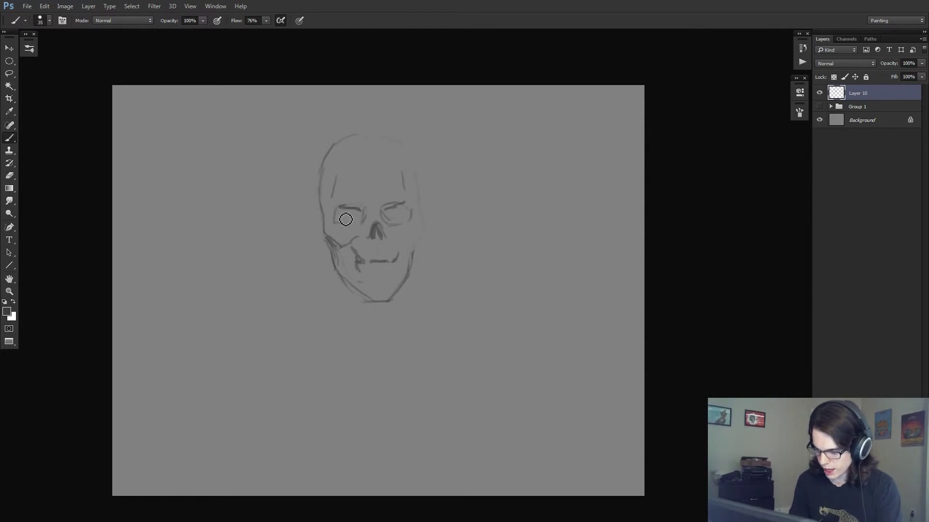
pyautogui.moveTo(347, 220)
pyautogui.mouseDown()
pyautogui.moveTo(403, 216)
pyautogui.moveTo(386, 217)
pyautogui.moveTo(407, 217)
pyautogui.mouseUp()
# Set the brush size to 30 and block in shadows on the cheek hollows, teeth area and right cheekbone
pyautogui.press('[')
pyautogui.press(']')
pyautogui.press(']')
pyautogui.press(']')
pyautogui.press(']')
pyautogui.press(']')
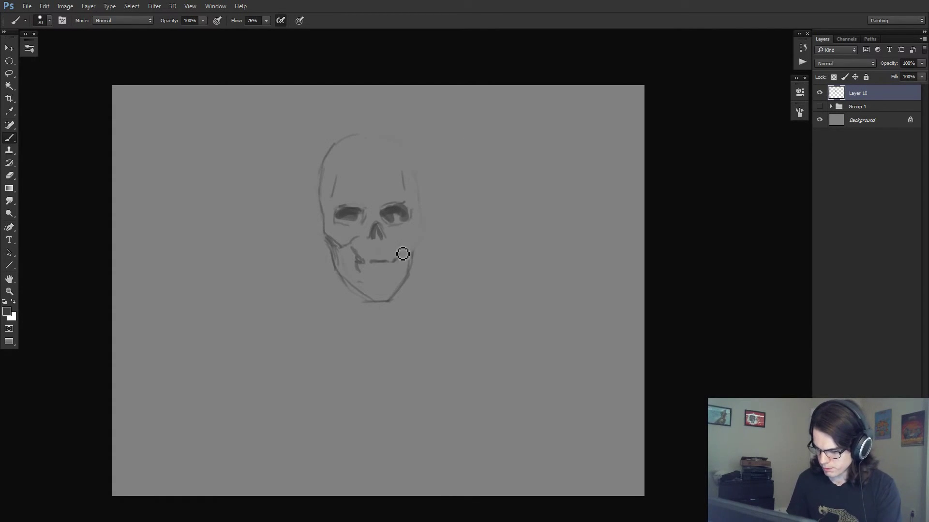
pyautogui.press('[')
pyautogui.moveTo(396, 258)
pyautogui.mouseDown()
pyautogui.moveTo(349, 260)
pyautogui.moveTo(348, 252)
pyautogui.moveTo(381, 256)
pyautogui.moveTo(372, 259)
pyautogui.moveTo(385, 262)
pyautogui.moveTo(386, 274)
pyautogui.moveTo(370, 272)
pyautogui.moveTo(394, 284)
pyautogui.moveTo(418, 219)
pyautogui.mouseUp()
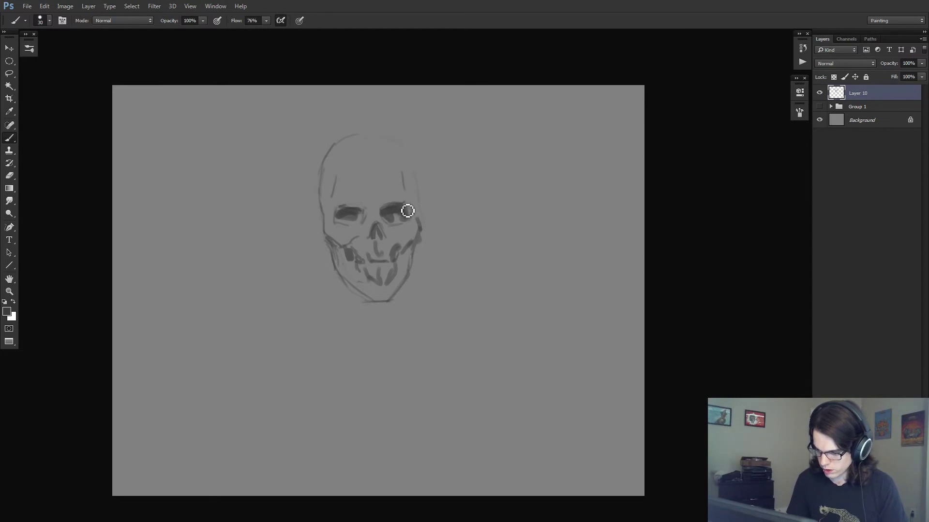
# Flip the skull drawing horizontally back and forth to check its symmetry, leaving it mirrored
pyautogui.hotkey('ctrl', 'shift', 'h')
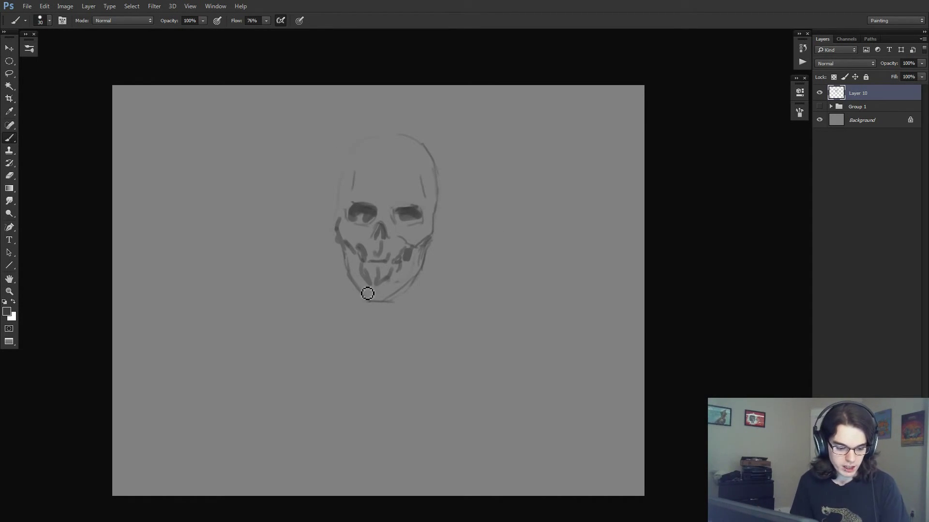
pyautogui.hotkey('ctrl', 'shift', 'h')
pyautogui.hotkey('ctrl', 'shift', 'h')
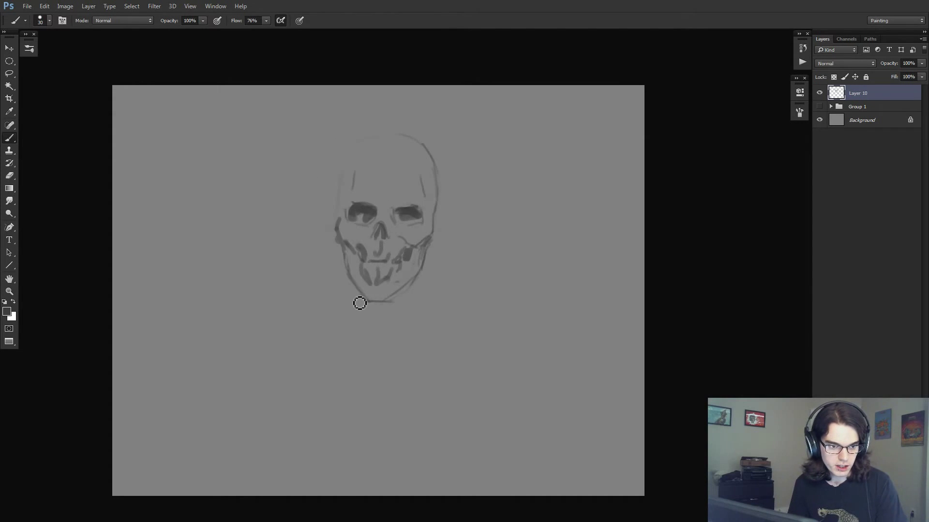
# Free Transform the skull drawing, skewing its chin sideways and rotating it slightly to straighten the face
pyautogui.hotkey('ctrl', 't')
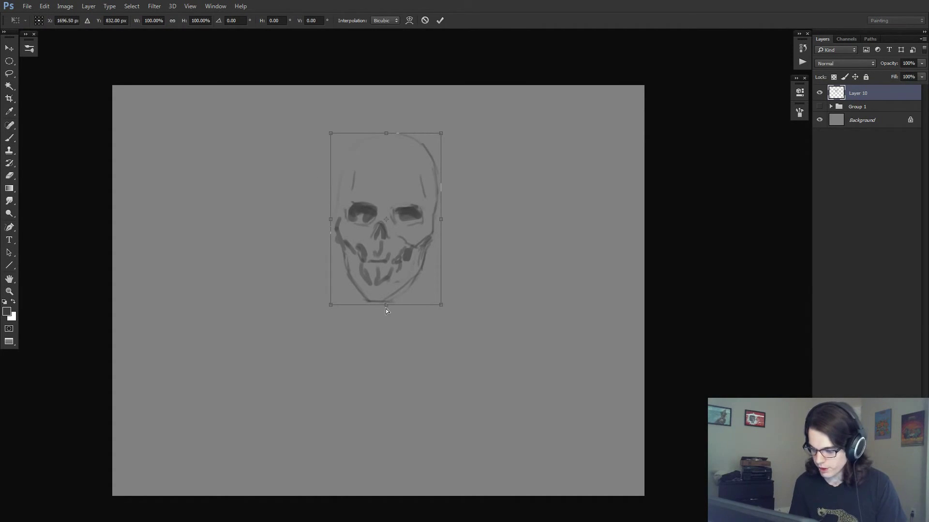
pyautogui.moveTo(386, 309); pyautogui.dragTo(395, 305)
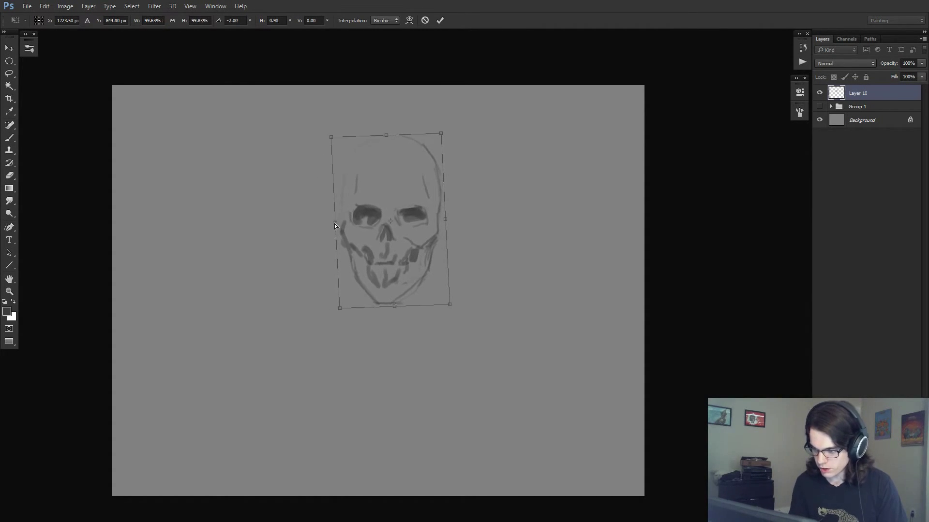
pyautogui.moveTo(393, 306); pyautogui.dragTo(399, 309)
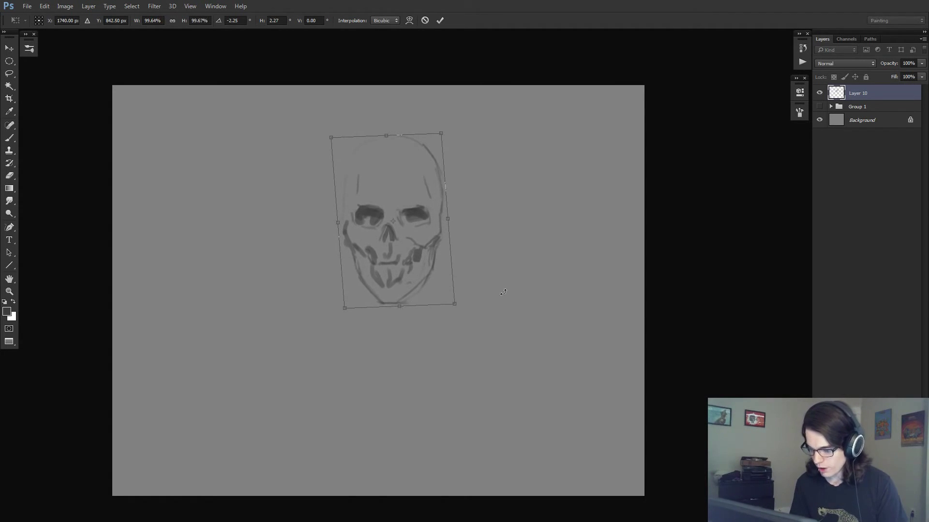
pyautogui.moveTo(531, 290); pyautogui.dragTo(544, 273)
pyautogui.press('Return')
pyautogui.press('b')
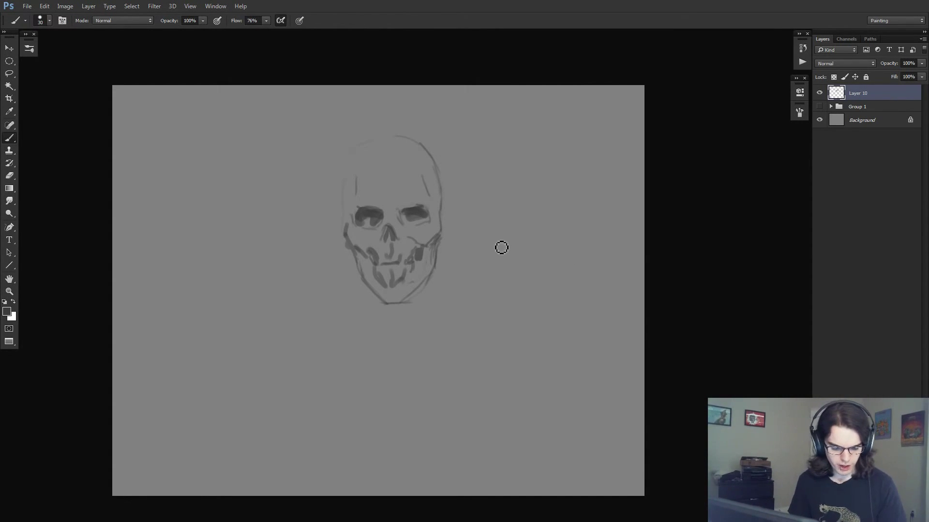
# Check the skull in a mirrored view, restore it and skew the drawing vertically by 1.76°
pyautogui.press('F2')
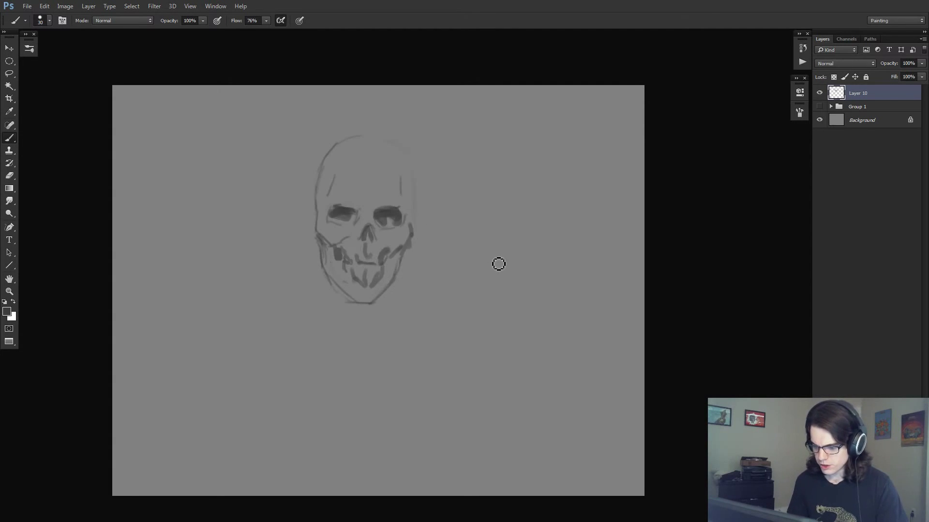
pyautogui.press('h')
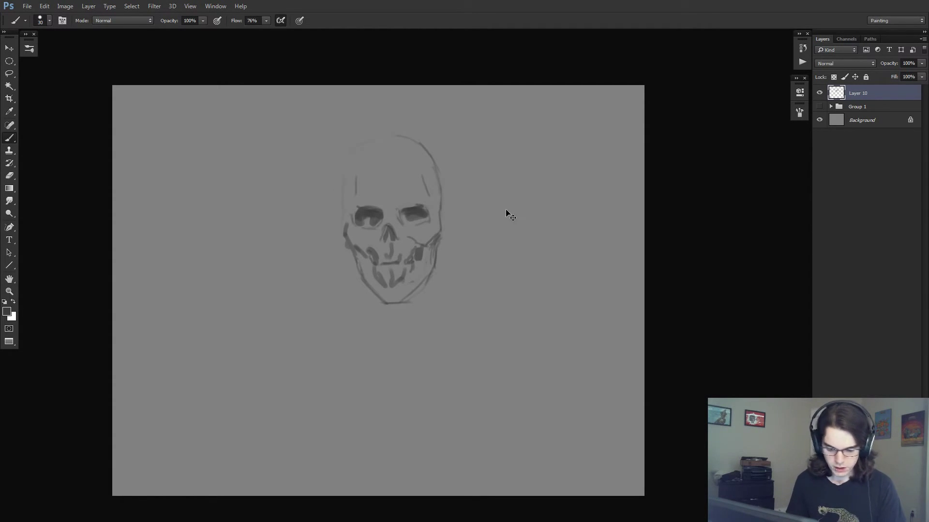
pyautogui.hotkey('ctrl', 't')
pyautogui.moveTo(445, 210); pyautogui.dragTo(449, 226)
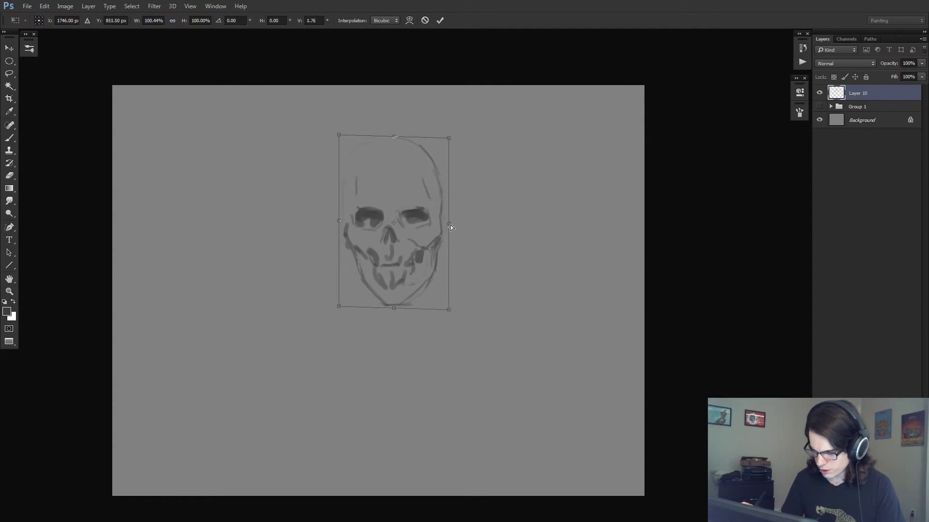
pyautogui.press('Return')
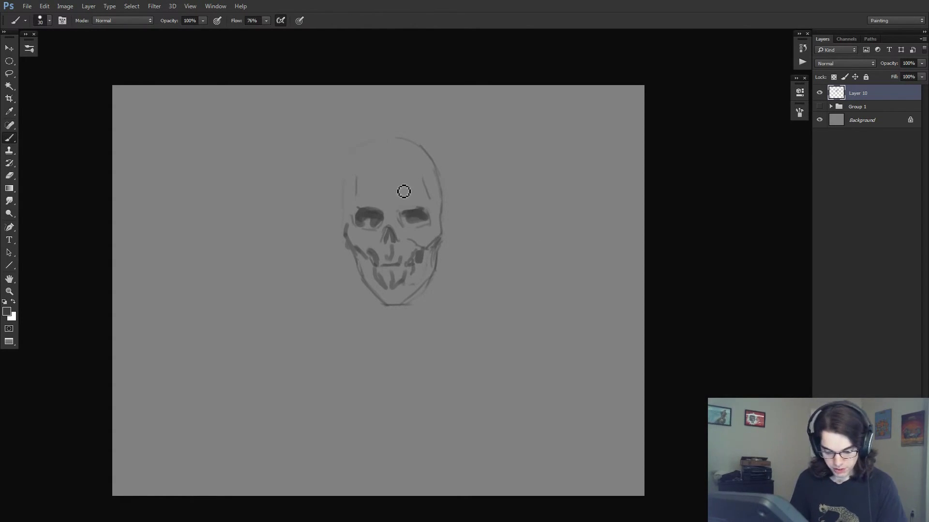
# Set the brush size to 15, redraw the cranium's left side and erase the bump on the left cheekbone
pyautogui.press('[')
pyautogui.press('[')
pyautogui.press('[')
pyautogui.press(']')
pyautogui.press(']')
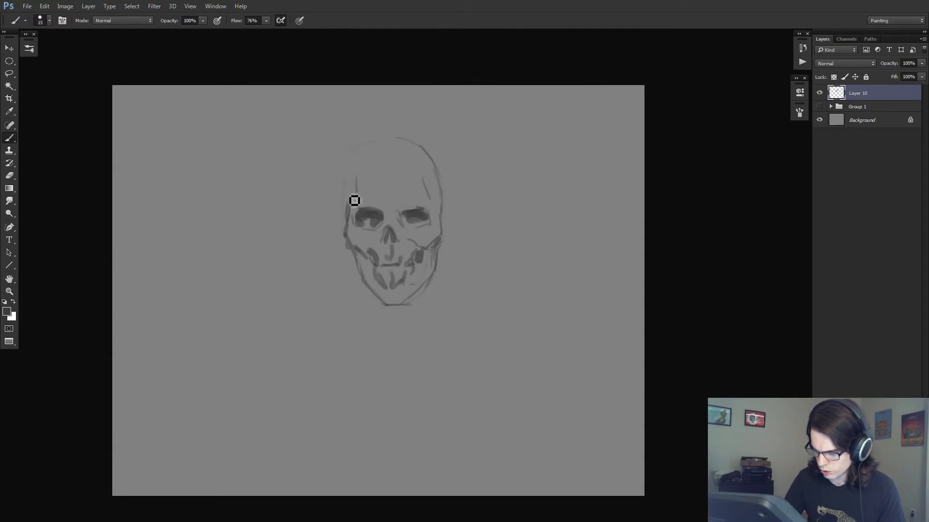
pyautogui.moveTo(350, 196); pyautogui.dragTo(352, 164)
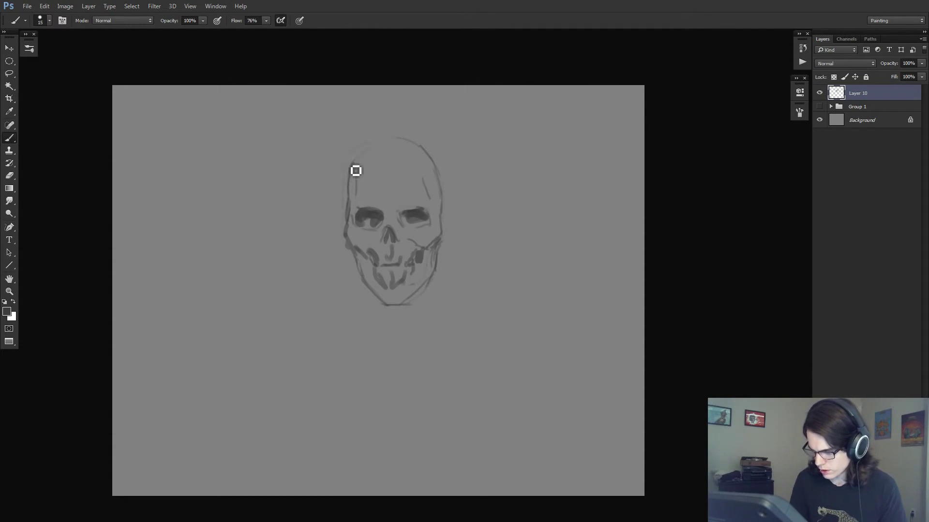
pyautogui.press('e')
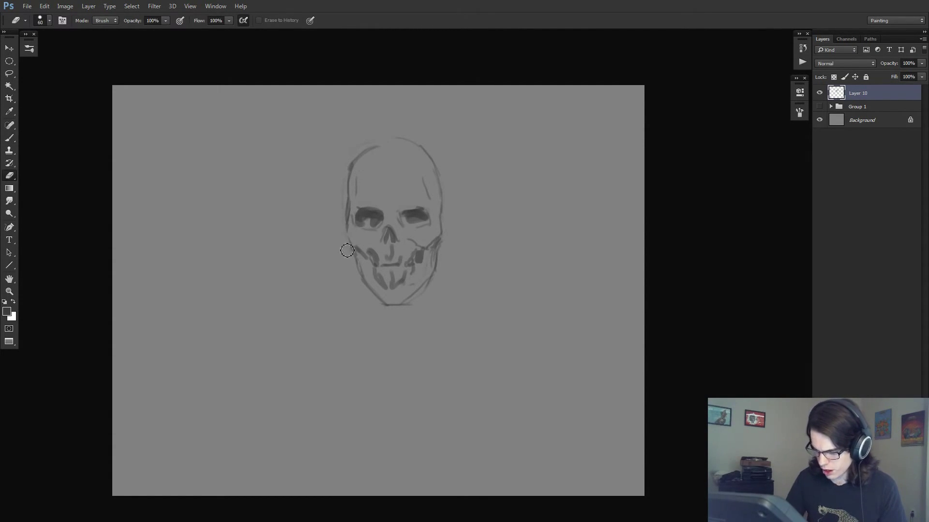
pyautogui.press('b')
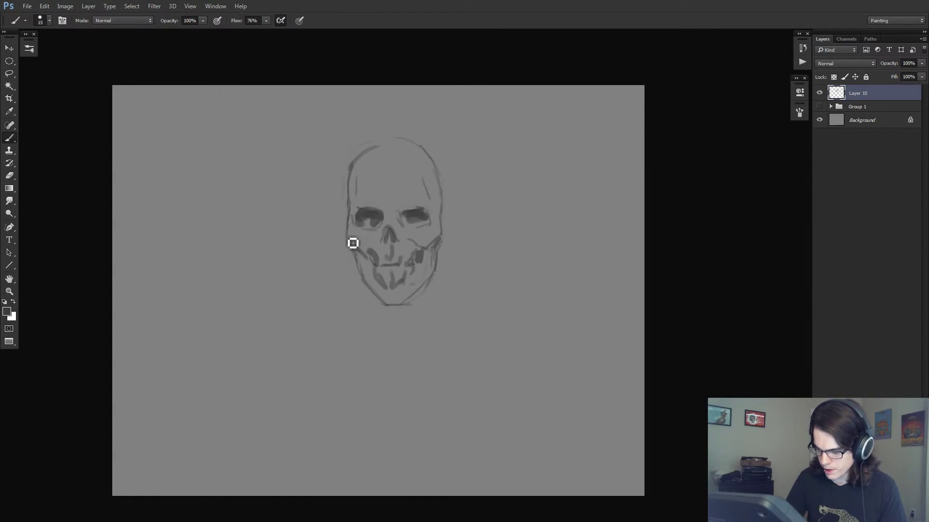
# Strengthen the left cheek and jaw outline and close the top of the cranium with a lower, cleaner curve
pyautogui.moveTo(348, 235)
pyautogui.mouseDown()
pyautogui.moveTo(369, 292)
pyautogui.moveTo(362, 282)
pyautogui.moveTo(388, 305)
pyautogui.moveTo(373, 294)
pyautogui.moveTo(395, 264)
pyautogui.moveTo(394, 309)
pyautogui.moveTo(419, 296)
pyautogui.mouseUp()
pyautogui.moveTo(378, 148)
pyautogui.mouseDown()
pyautogui.moveTo(420, 147)
pyautogui.moveTo(395, 140)
pyautogui.moveTo(407, 139)
pyautogui.moveTo(392, 150)
pyautogui.moveTo(429, 165)
pyautogui.mouseUp()
pyautogui.press('e')
pyautogui.press('b')
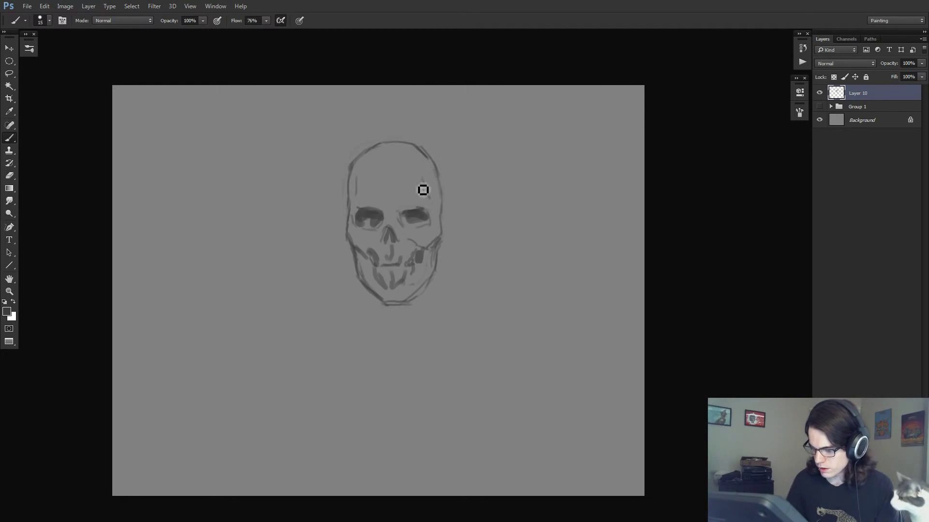
# Erase lightly above the left eye socket, briefly show the shaded sphere group in place of the skull, and restore the skull layer
pyautogui.press('e')
pyautogui.moveTo(368, 204); pyautogui.dragTo(382, 205)
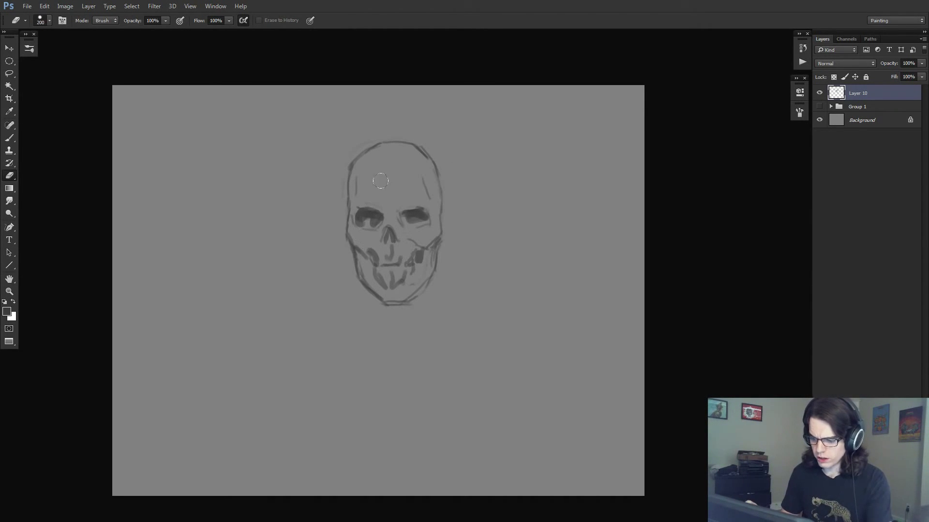
pyautogui.click(819, 93)
pyautogui.click(820, 106)
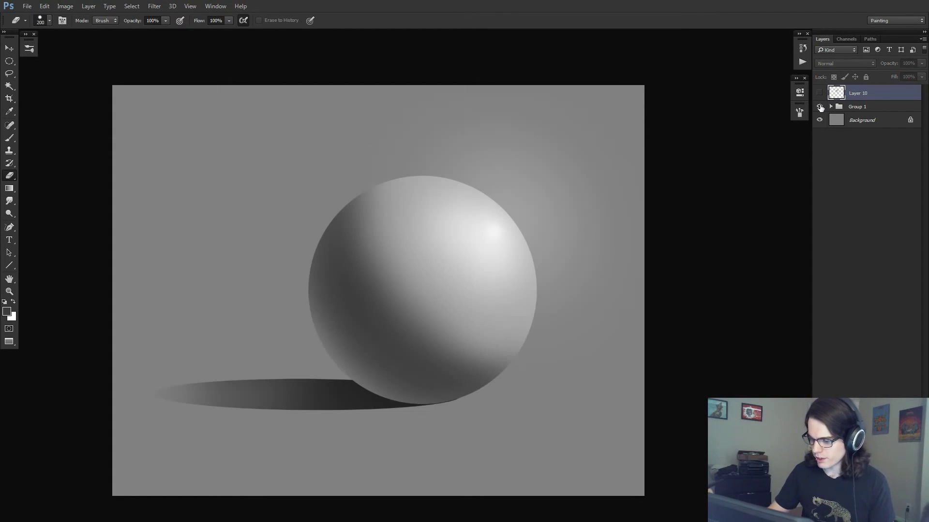
pyautogui.click(819, 107)
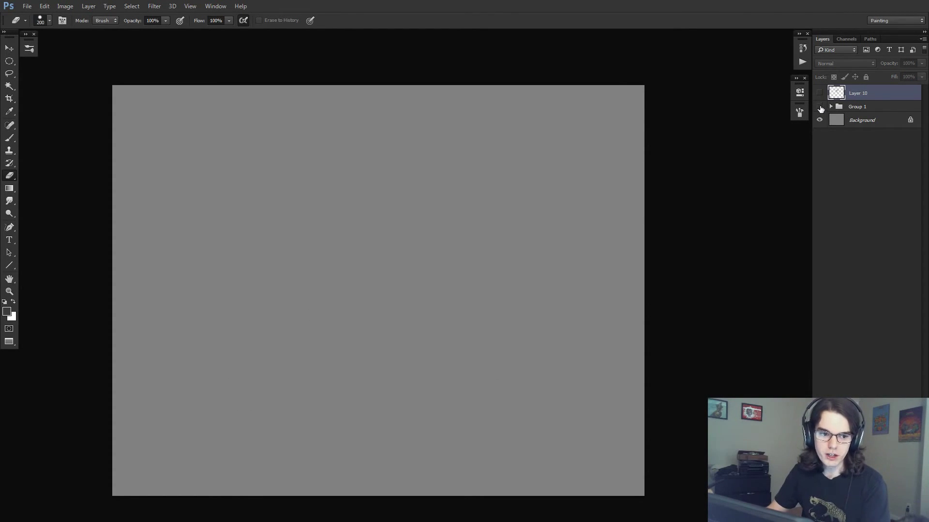
pyautogui.click(819, 92)
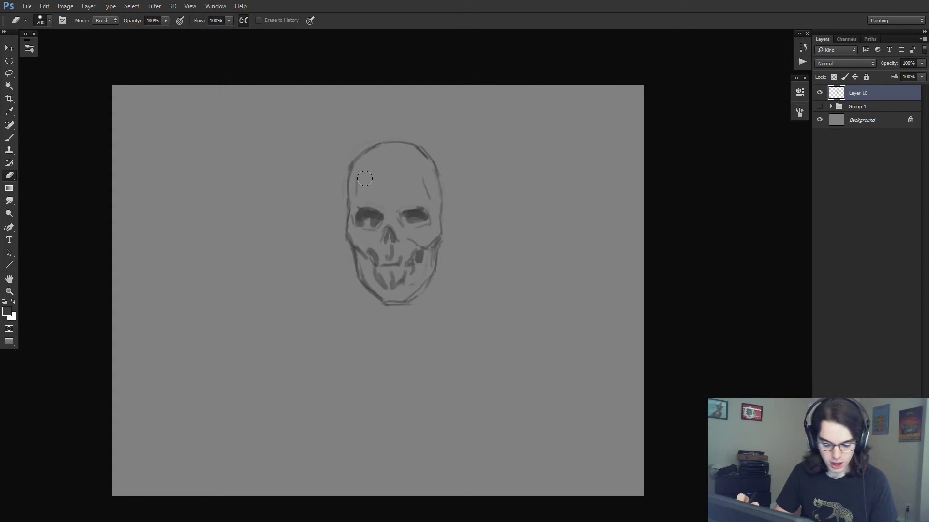
# Enlarge the brush to size 125, try a gray fill across the skull's forehead and undo it
pyautogui.press('b')
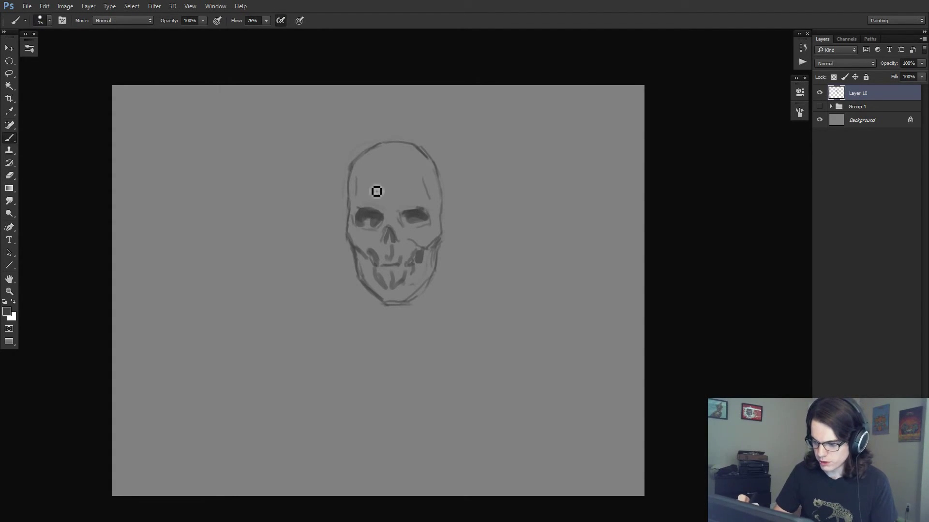
pyautogui.press(']')
pyautogui.press(']')
pyautogui.press(']')
pyautogui.press(']')
pyautogui.press(']')
pyautogui.press(']')
pyautogui.press(']')
pyautogui.press(']')
pyautogui.press(']')
pyautogui.press(']')
pyautogui.press(']')
pyautogui.press(']')
pyautogui.press(']')
pyautogui.moveTo(360, 189)
pyautogui.mouseDown()
pyautogui.moveTo(361, 162)
pyautogui.moveTo(384, 202)
pyautogui.moveTo(399, 180)
pyautogui.moveTo(396, 154)
pyautogui.moveTo(385, 151)
pyautogui.moveTo(416, 180)
pyautogui.mouseUp()
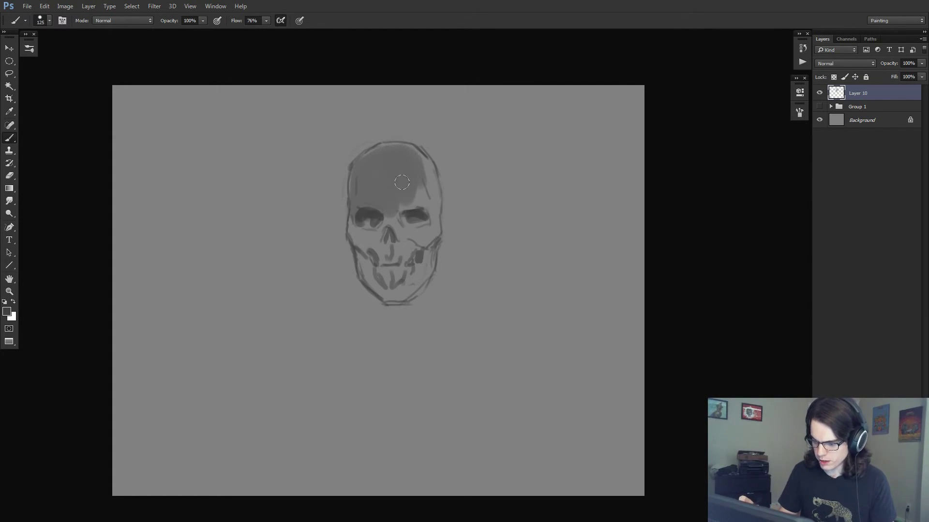
pyautogui.hotkey('ctrl', 'z')
# Sample the dark gray of the left eye socket and fill in both eye sockets with it
pyautogui.keyDown('alt'); pyautogui.click(372, 214); pyautogui.keyUp('alt')
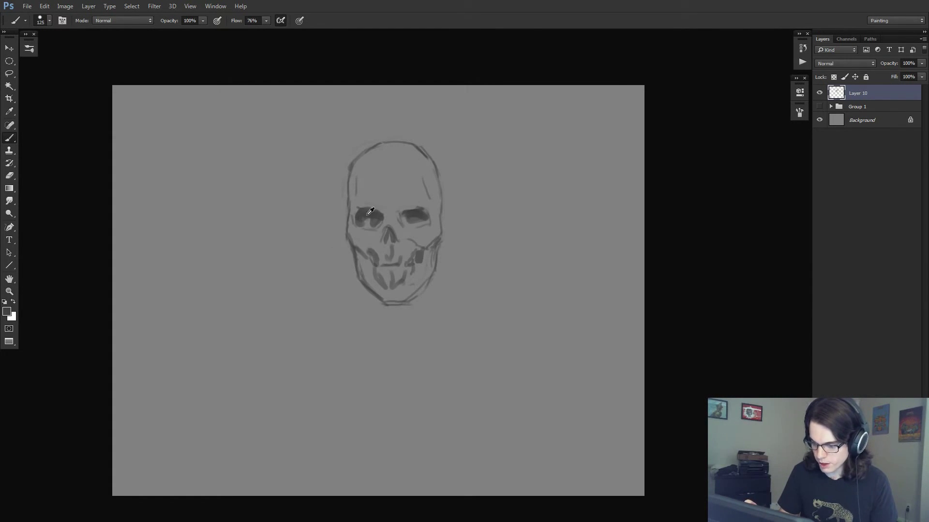
pyautogui.keyDown('alt'); pyautogui.click(370, 212); pyautogui.keyUp('alt')
pyautogui.moveTo(368, 223)
pyautogui.mouseDown()
pyautogui.moveTo(409, 209)
pyautogui.moveTo(416, 217)
pyautogui.moveTo(394, 205)
pyautogui.moveTo(412, 220)
pyautogui.mouseUp()
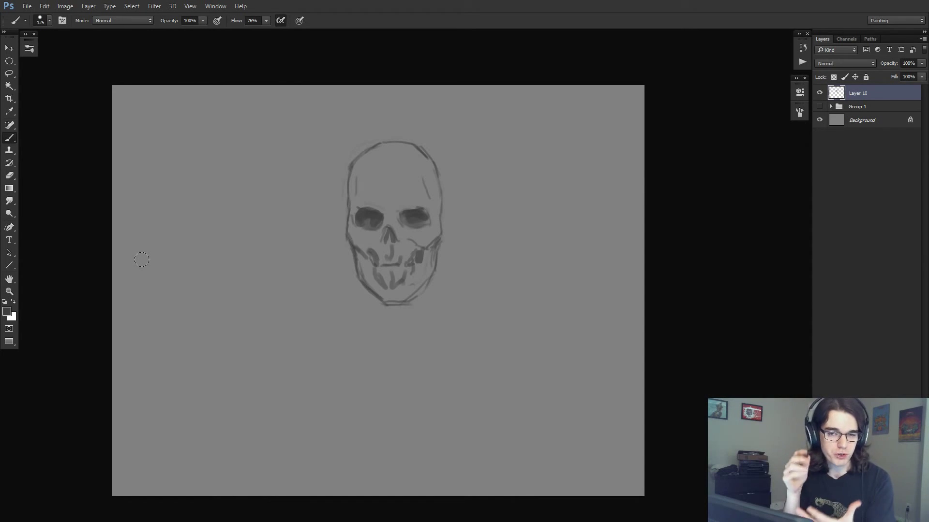
# Lower the brush flow to 67% and set the foreground color to black (000000)
pyautogui.moveTo(236, 24); pyautogui.dragTo(231, 24)
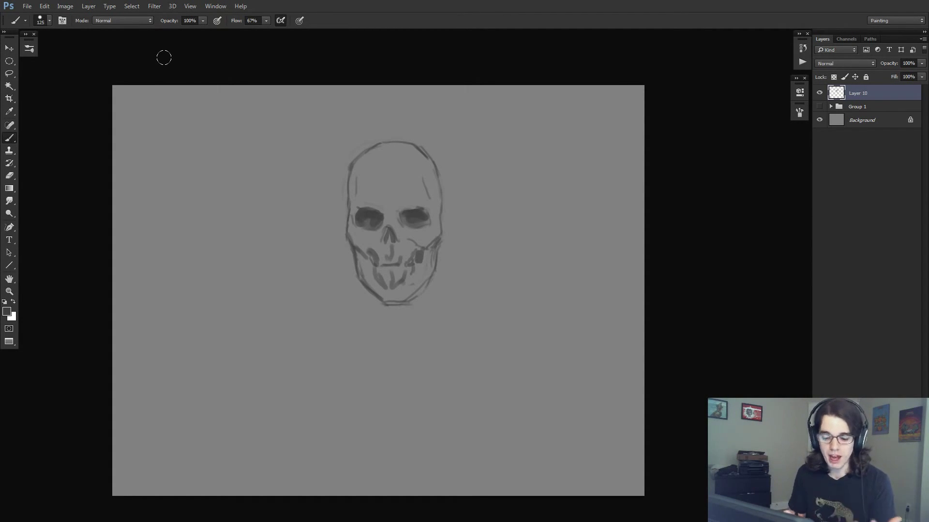
pyautogui.click(8, 313)
pyautogui.write('000000')
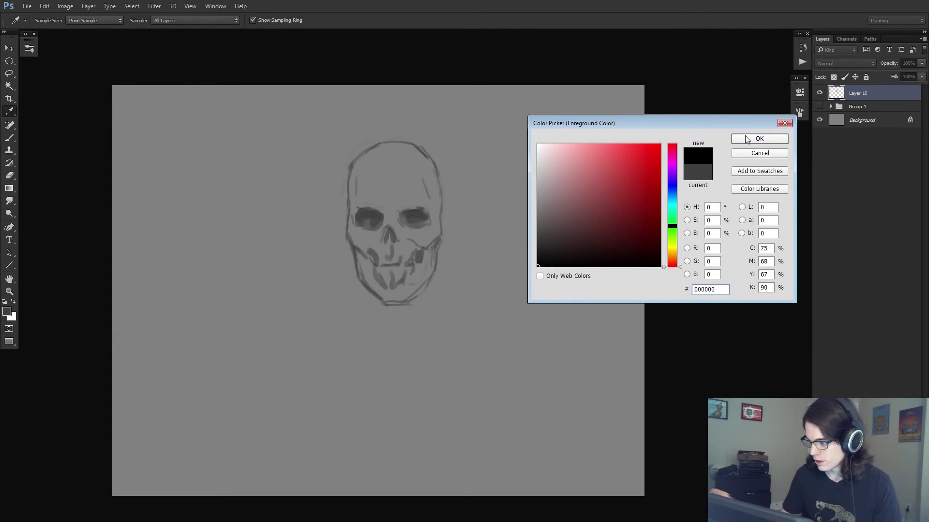
pyautogui.click(749, 138)
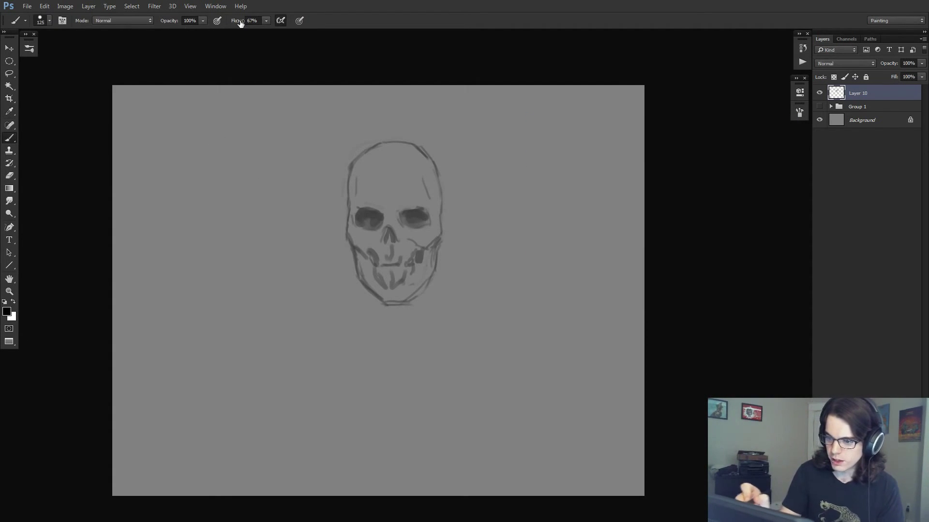
# Paint heavy and light black test strokes beside the skull, reduce the opacity to 55% and paint another set of overlapping strokes
pyautogui.moveTo(199, 168)
pyautogui.mouseDown()
pyautogui.moveTo(199, 219)
pyautogui.moveTo(204, 156)
pyautogui.moveTo(205, 246)
pyautogui.moveTo(202, 179)
pyautogui.moveTo(208, 214)
pyautogui.mouseUp()
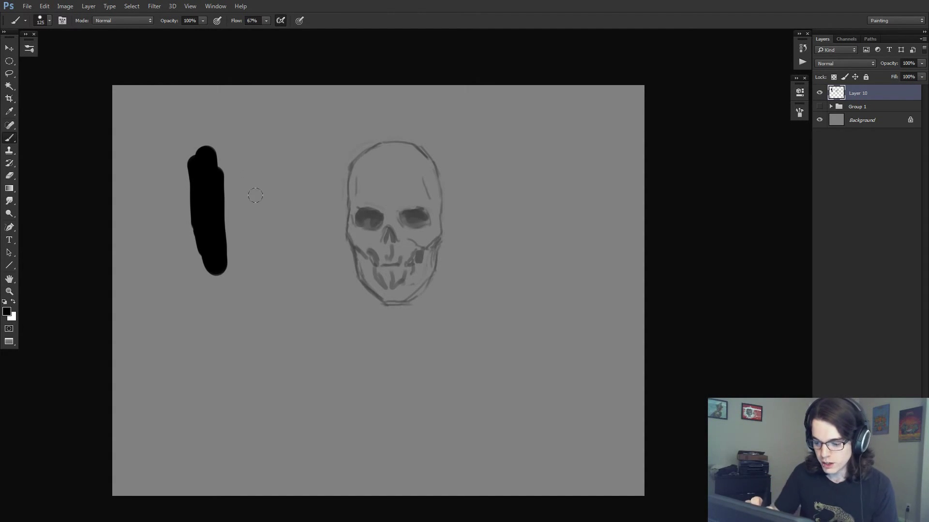
pyautogui.moveTo(258, 192)
pyautogui.mouseDown()
pyautogui.moveTo(266, 219)
pyautogui.moveTo(278, 187)
pyautogui.moveTo(287, 191)
pyautogui.moveTo(282, 225)
pyautogui.moveTo(249, 276)
pyautogui.moveTo(268, 280)
pyautogui.moveTo(286, 331)
pyautogui.mouseUp()
pyautogui.moveTo(169, 24); pyautogui.dragTo(161, 24)
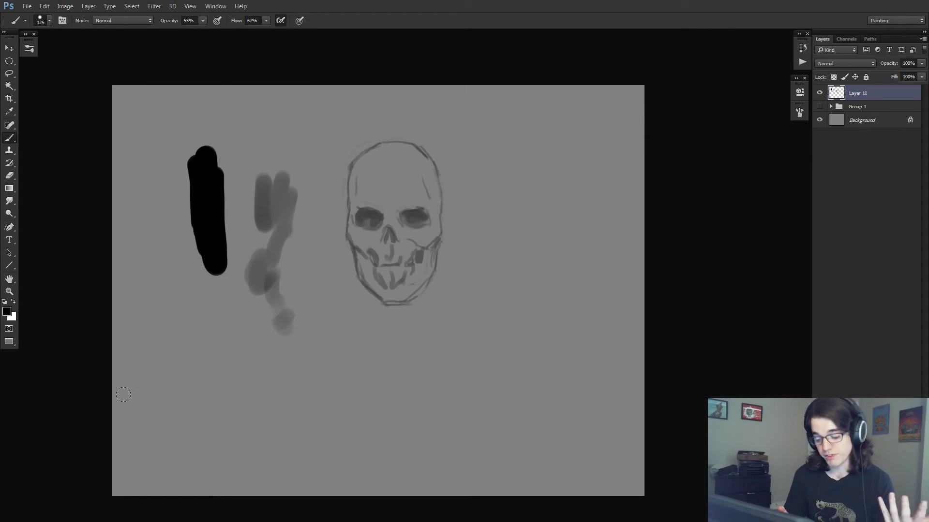
pyautogui.moveTo(216, 314)
pyautogui.mouseDown()
pyautogui.moveTo(186, 243)
pyautogui.moveTo(178, 196)
pyautogui.moveTo(191, 287)
pyautogui.moveTo(216, 348)
pyautogui.moveTo(187, 262)
pyautogui.moveTo(203, 330)
pyautogui.moveTo(188, 286)
pyautogui.moveTo(196, 337)
pyautogui.mouseUp()
# Restore the brush opacity to 100%, reduce the flow to 37% and paint comparison strokes below the skull
pyautogui.moveTo(169, 21); pyautogui.dragTo(305, 15)
pyautogui.moveTo(228, 25); pyautogui.dragTo(226, 34)
pyautogui.moveTo(286, 357)
pyautogui.mouseDown()
pyautogui.moveTo(290, 408)
pyautogui.moveTo(292, 339)
pyautogui.moveTo(288, 375)
pyautogui.mouseUp()
pyautogui.moveTo(333, 331)
pyautogui.mouseDown()
pyautogui.moveTo(330, 374)
pyautogui.moveTo(338, 329)
pyautogui.moveTo(341, 346)
pyautogui.moveTo(351, 323)
pyautogui.moveTo(356, 334)
pyautogui.moveTo(378, 334)
pyautogui.moveTo(359, 373)
pyautogui.mouseUp()
# Lasso all the black and gray test strokes around the skull, delete them and clear the selection
pyautogui.press('l')
pyautogui.moveTo(396, 314)
pyautogui.mouseDown()
pyautogui.moveTo(187, 405)
pyautogui.moveTo(117, 207)
pyautogui.moveTo(253, 98)
pyautogui.moveTo(275, 108)
pyautogui.mouseUp()
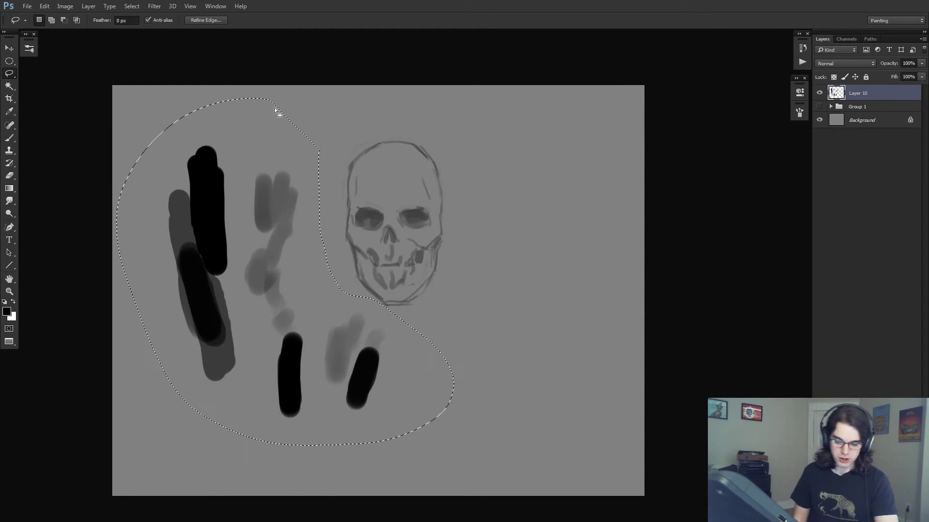
pyautogui.press('Delete')
pyautogui.hotkey('ctrl', 'd')
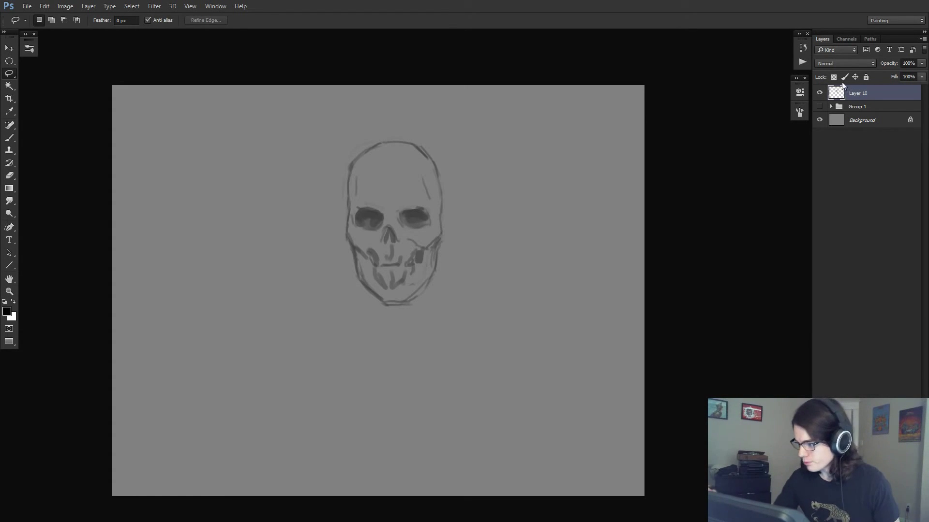
# Set the brush flow to 50% and lay a translucent dark tone over the whole skull
pyautogui.press('b')
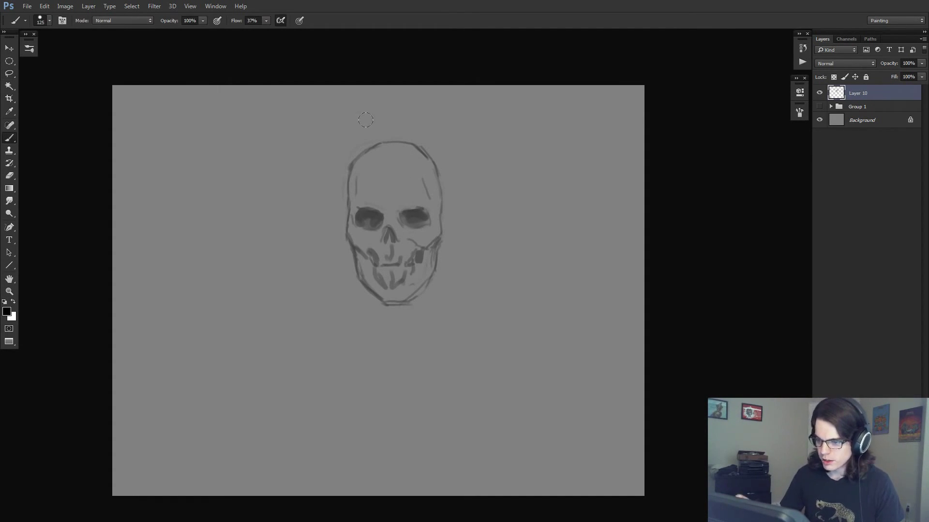
pyautogui.moveTo(235, 22); pyautogui.dragTo(242, 23)
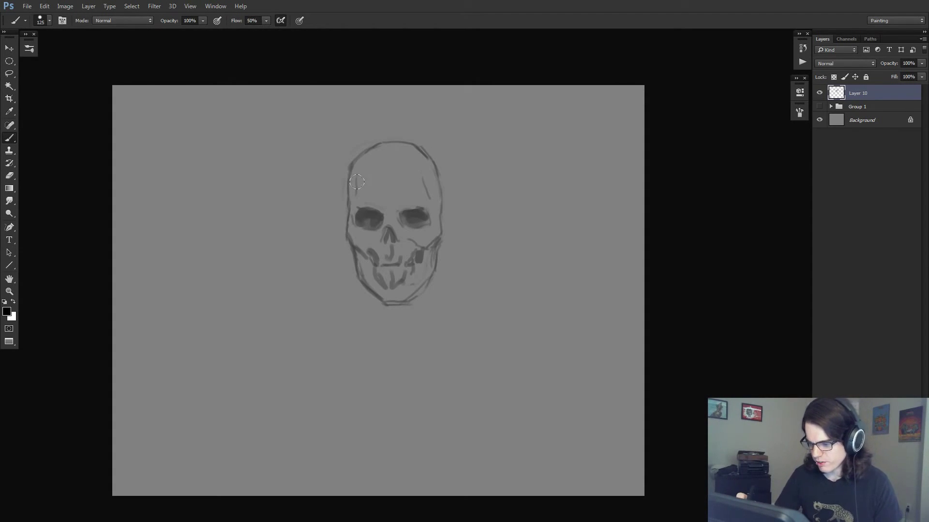
pyautogui.moveTo(358, 180)
pyautogui.mouseDown()
pyautogui.moveTo(361, 203)
pyautogui.moveTo(355, 172)
pyautogui.moveTo(385, 149)
pyautogui.moveTo(376, 219)
pyautogui.moveTo(368, 233)
pyautogui.moveTo(355, 228)
pyautogui.moveTo(356, 214)
pyautogui.moveTo(352, 221)
pyautogui.moveTo(368, 274)
pyautogui.moveTo(370, 224)
pyautogui.moveTo(362, 245)
pyautogui.moveTo(371, 275)
pyautogui.moveTo(392, 223)
pyautogui.moveTo(392, 295)
pyautogui.moveTo(419, 282)
pyautogui.moveTo(407, 280)
pyautogui.moveTo(408, 245)
pyautogui.moveTo(415, 219)
pyautogui.moveTo(422, 264)
pyautogui.moveTo(424, 223)
pyautogui.moveTo(416, 182)
pyautogui.moveTo(400, 204)
pyautogui.moveTo(409, 181)
pyautogui.moveTo(397, 157)
pyautogui.moveTo(432, 198)
pyautogui.moveTo(426, 221)
pyautogui.moveTo(400, 143)
pyautogui.mouseUp()
# Sample the skull's gray tone, reduce the brush to size 70 and even out the shading along the cranium's upper edge
pyautogui.keyDown('alt'); pyautogui.click(389, 170); pyautogui.keyUp('alt')
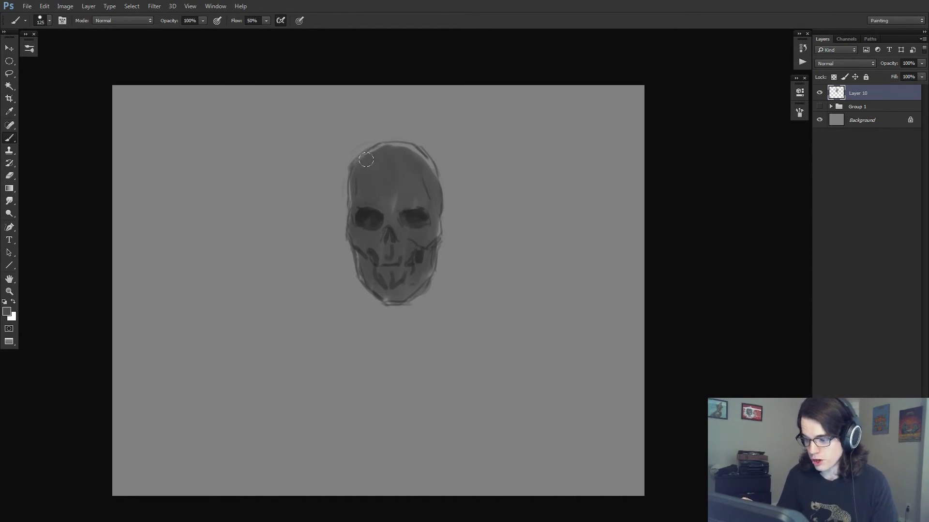
pyautogui.press('[')
pyautogui.press('[')
pyautogui.press('[')
pyautogui.press('[')
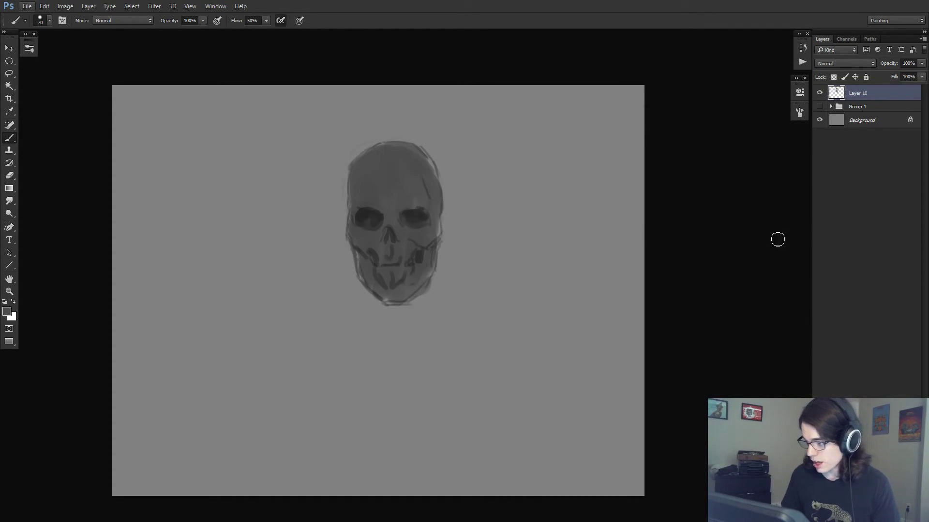
# Add a new layer in Multiply mode and paint gray shadow strokes over the skull
pyautogui.hotkey('ctrl', 'shift', 'alt', 'n')
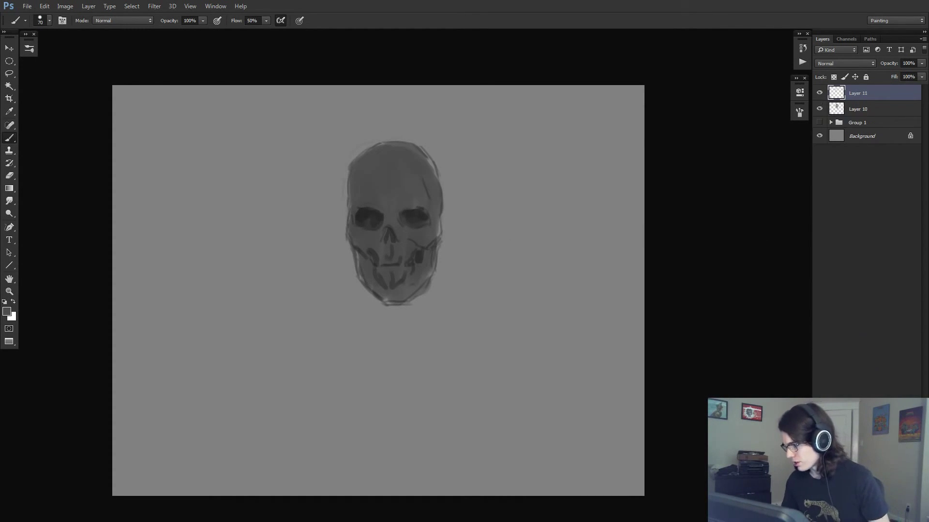
pyautogui.click(820, 63)
pyautogui.click(825, 95)
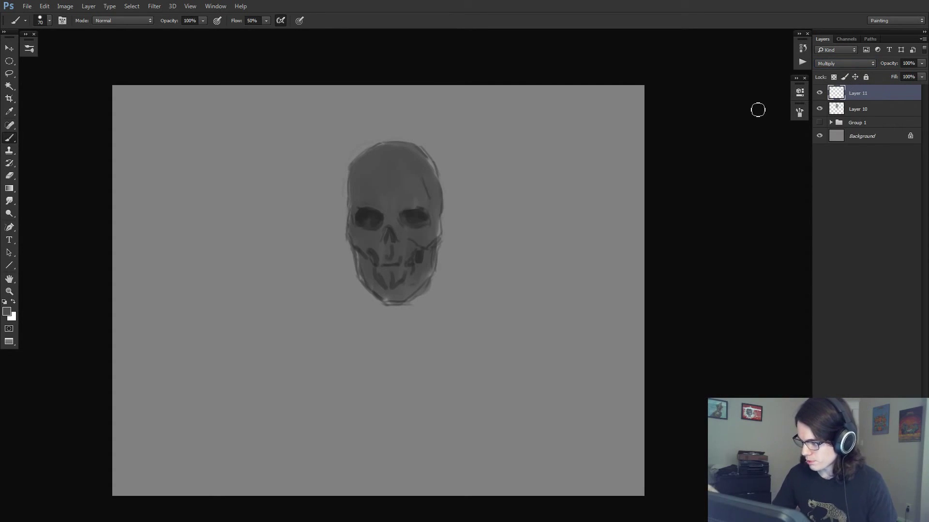
pyautogui.moveTo(364, 163); pyautogui.dragTo(367, 196)
pyautogui.moveTo(386, 156)
pyautogui.mouseDown()
pyautogui.moveTo(379, 210)
pyautogui.moveTo(393, 209)
pyautogui.mouseUp()
pyautogui.moveTo(430, 153)
pyautogui.mouseDown()
pyautogui.moveTo(404, 226)
pyautogui.moveTo(414, 233)
pyautogui.mouseUp()
pyautogui.moveTo(460, 169); pyautogui.dragTo(401, 279)
pyautogui.moveTo(430, 199); pyautogui.dragTo(392, 271)
# Enlarge the brush to size 600, cover the whole skull with broad shadow strokes on the Multiply layer and hide that layer
pyautogui.press(']')
pyautogui.press(']')
pyautogui.press(']')
pyautogui.press(']')
pyautogui.press(']')
pyautogui.press(']')
pyautogui.press(']')
pyautogui.press(']')
pyautogui.press(']')
pyautogui.press(']')
pyautogui.press(']')
pyautogui.press(']')
pyautogui.moveTo(362, 146)
pyautogui.mouseDown()
pyautogui.moveTo(364, 192)
pyautogui.moveTo(373, 156)
pyautogui.mouseUp()
pyautogui.moveTo(455, 140); pyautogui.dragTo(445, 246)
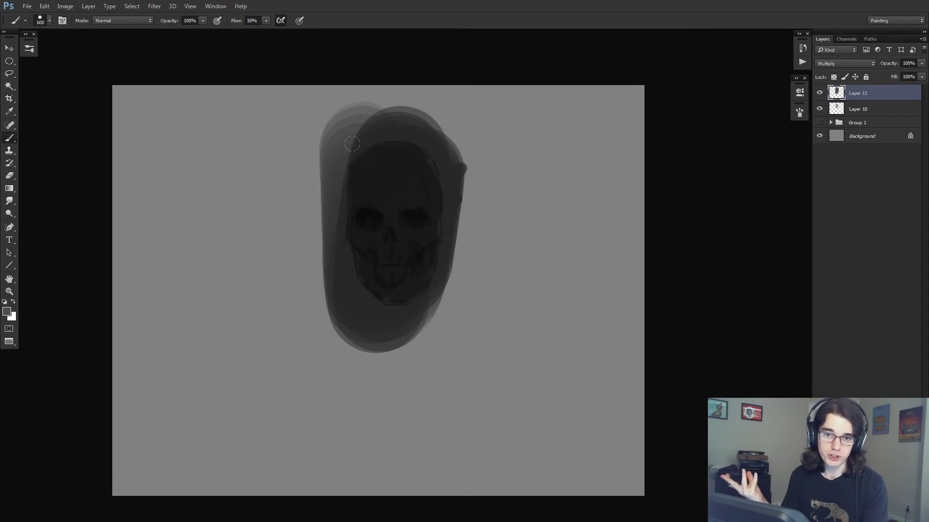
pyautogui.click(820, 93)
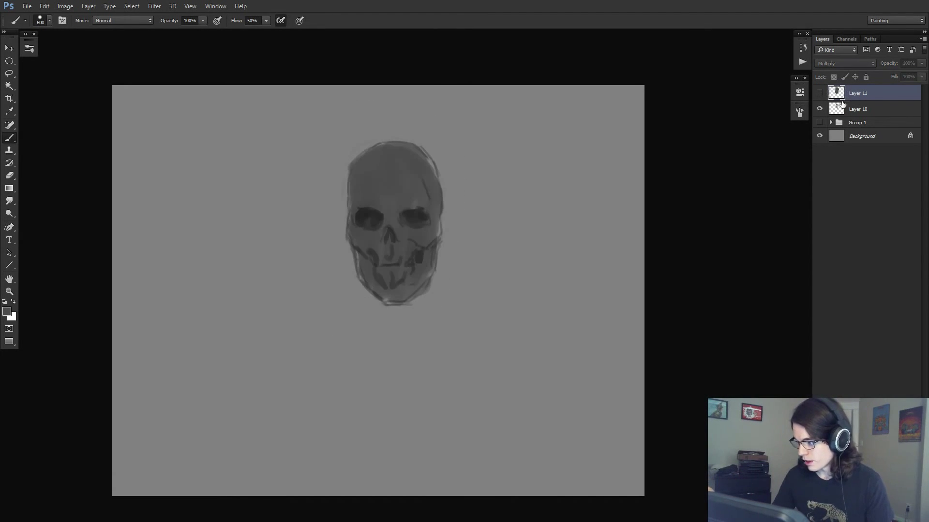
# On Layer 10, erase the stray outlines around the cranium and temples to give the skull a clean silhouette
pyautogui.click(841, 108)
pyautogui.press('z')
pyautogui.click(417, 229)
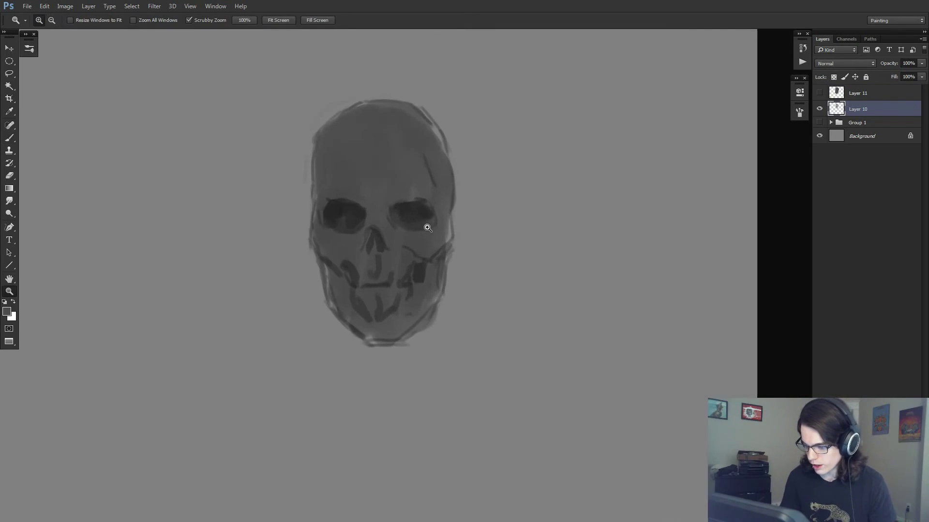
pyautogui.moveTo(441, 230); pyautogui.dragTo(431, 253)
pyautogui.press('b')
pyautogui.press('e')
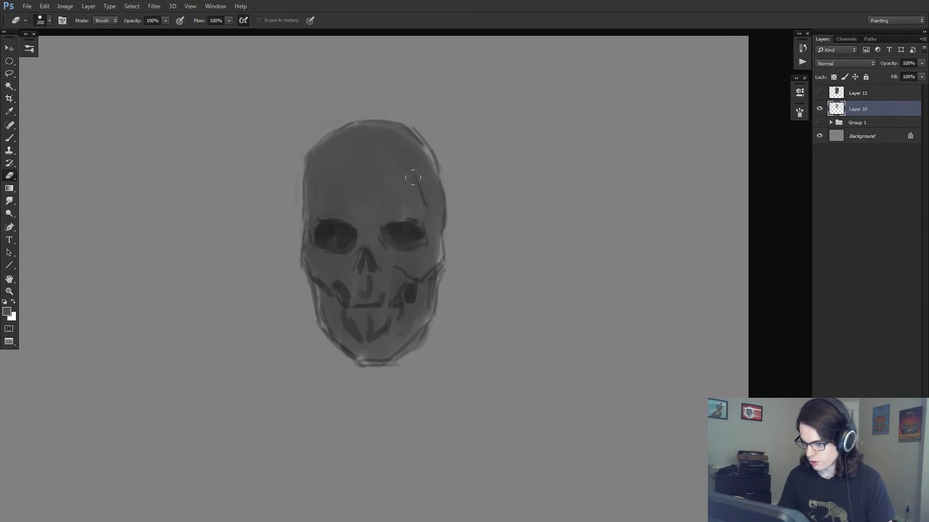
pyautogui.moveTo(292, 193)
pyautogui.mouseDown()
pyautogui.moveTo(295, 147)
pyautogui.moveTo(318, 115)
pyautogui.moveTo(289, 158)
pyautogui.moveTo(327, 120)
pyautogui.moveTo(300, 147)
pyautogui.moveTo(324, 124)
pyautogui.moveTo(366, 108)
pyautogui.moveTo(431, 124)
pyautogui.moveTo(369, 111)
pyautogui.moveTo(428, 126)
pyautogui.moveTo(432, 70)
pyautogui.moveTo(410, 138)
pyautogui.moveTo(400, 114)
pyautogui.moveTo(436, 143)
pyautogui.moveTo(417, 124)
pyautogui.moveTo(445, 183)
pyautogui.moveTo(445, 172)
pyautogui.moveTo(449, 221)
pyautogui.moveTo(441, 183)
pyautogui.mouseUp()
pyautogui.moveTo(290, 251); pyautogui.dragTo(291, 221)
pyautogui.moveTo(451, 215); pyautogui.dragTo(450, 234)
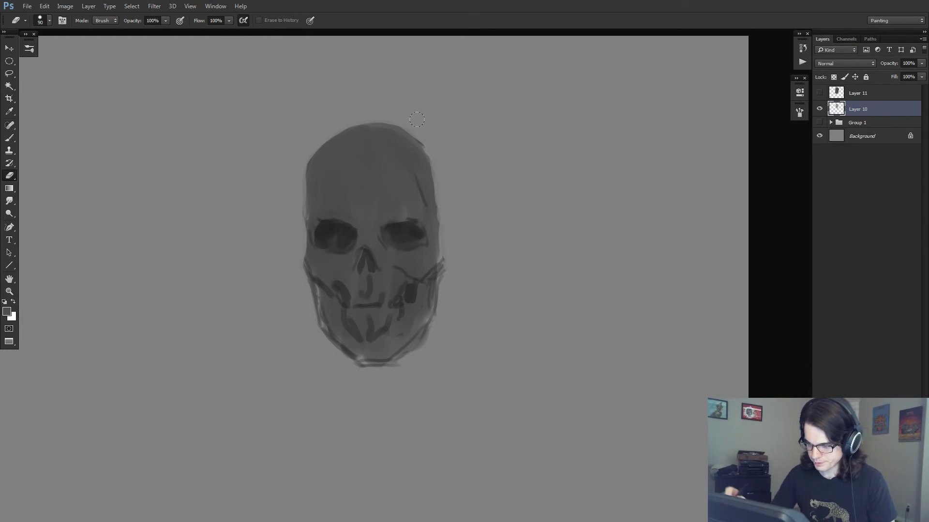
pyautogui.moveTo(428, 161); pyautogui.dragTo(416, 129)
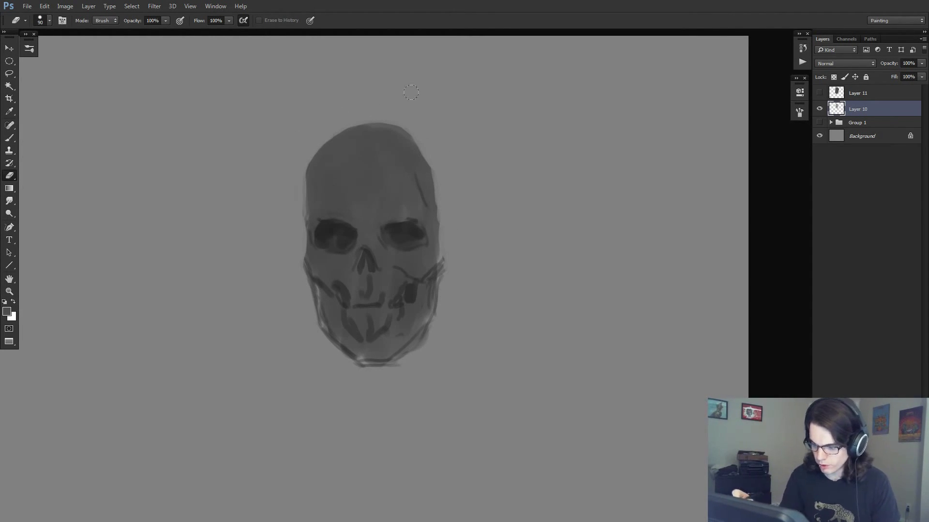
pyautogui.press('l')
pyautogui.moveTo(284, 210)
pyautogui.mouseDown()
pyautogui.moveTo(504, 156)
pyautogui.moveTo(455, 85)
pyautogui.moveTo(446, 164)
pyautogui.mouseUp()
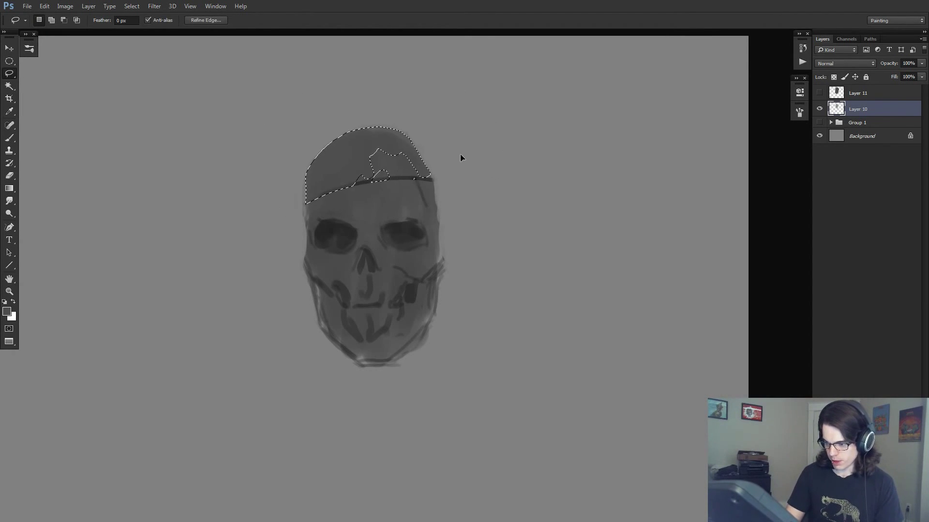
pyautogui.hotkey('ctrl', 'd')
pyautogui.hotkey('ctrl', 'z')
pyautogui.hotkey('ctrl', 'alt', 'z')
pyautogui.hotkey('ctrl', 'alt', 'z')
pyautogui.hotkey('ctrl', 'alt', 'z')
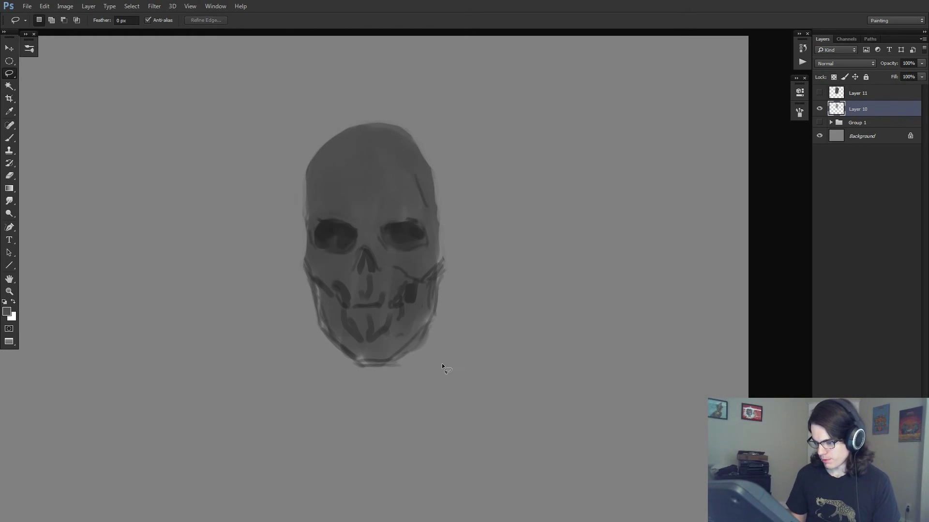
# Erase the cranium's top edge into a flatter curve and trim the left eye socket's outer edge with sampled skull gray at brush size 40
pyautogui.press('e')
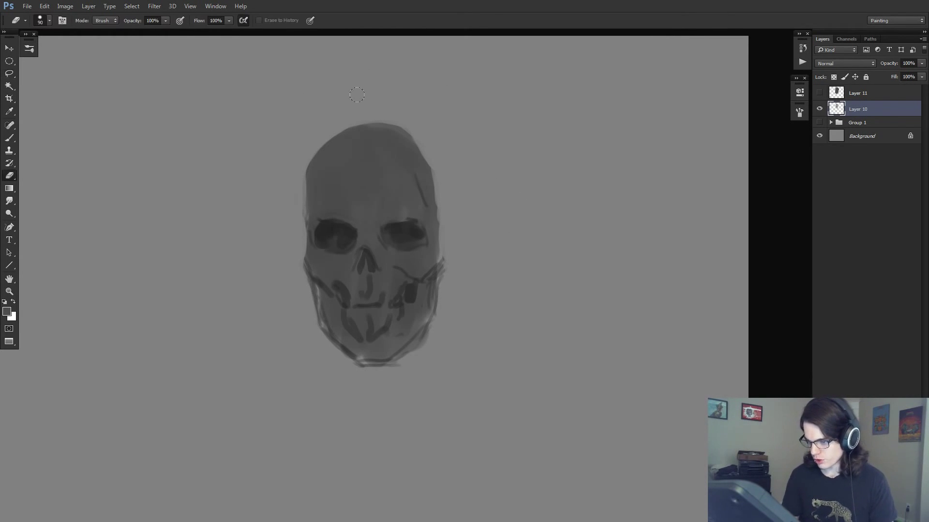
pyautogui.moveTo(348, 123); pyautogui.dragTo(402, 117)
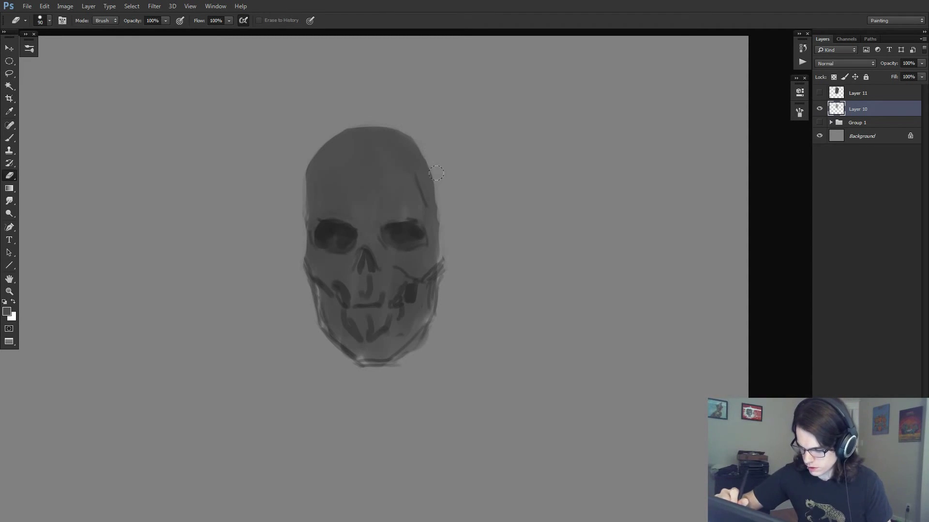
pyautogui.press('b')
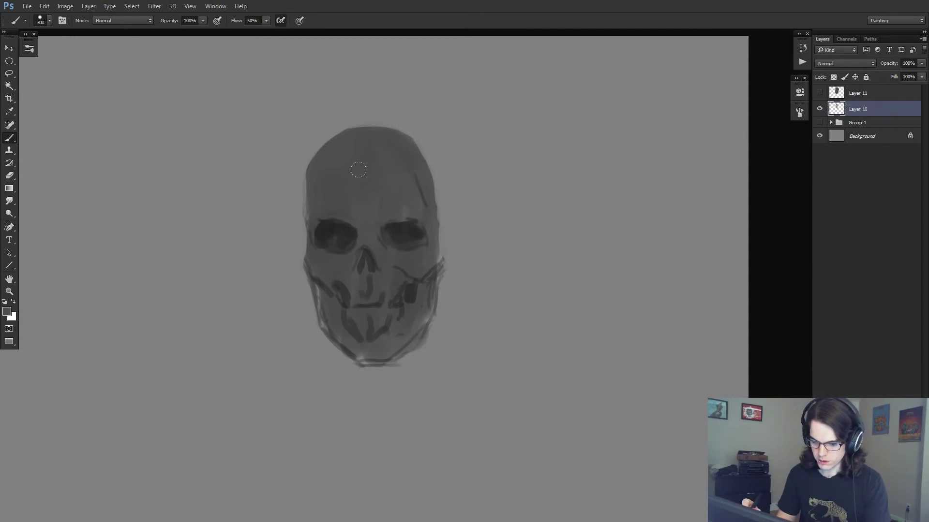
pyautogui.keyDown('alt'); pyautogui.click(323, 210); pyautogui.keyUp('alt')
pyautogui.press('[')
pyautogui.moveTo(319, 217); pyautogui.dragTo(316, 232)
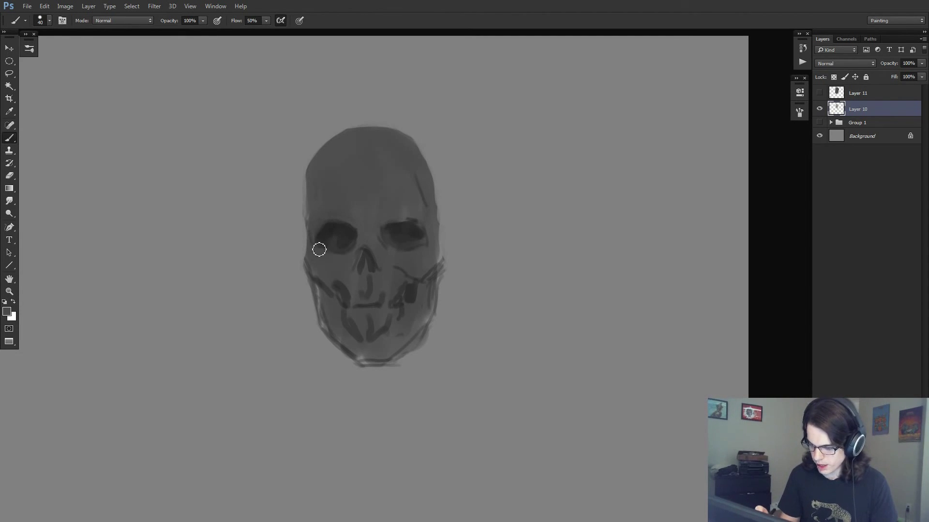
# Paint near-black hollows beneath both cheekbones of the skull on Layer 10
pyautogui.keyDown('alt'); pyautogui.click(354, 237); pyautogui.keyUp('alt')
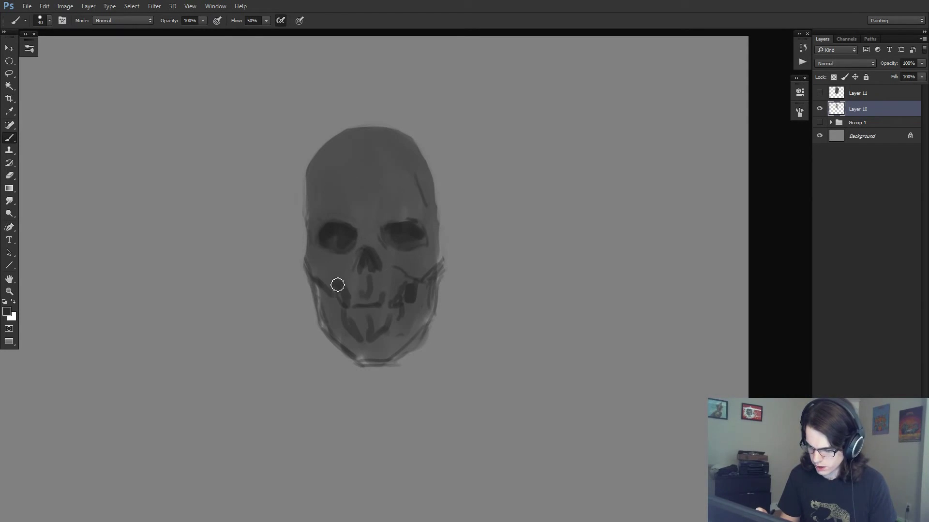
pyautogui.press('d')
pyautogui.moveTo(334, 293)
pyautogui.mouseDown()
pyautogui.moveTo(340, 302)
pyautogui.moveTo(339, 277)
pyautogui.mouseUp()
pyautogui.moveTo(405, 282)
pyautogui.mouseDown()
pyautogui.moveTo(421, 284)
pyautogui.moveTo(408, 303)
pyautogui.moveTo(418, 296)
pyautogui.mouseUp()
# Test near-black strokes inside both eye sockets, undo them, and fill the sockets more evenly with sampled dark gray
pyautogui.keyDown('alt'); pyautogui.click(342, 230); pyautogui.keyUp('alt')
pyautogui.keyDown('alt'); pyautogui.click(342, 232); pyautogui.keyUp('alt')
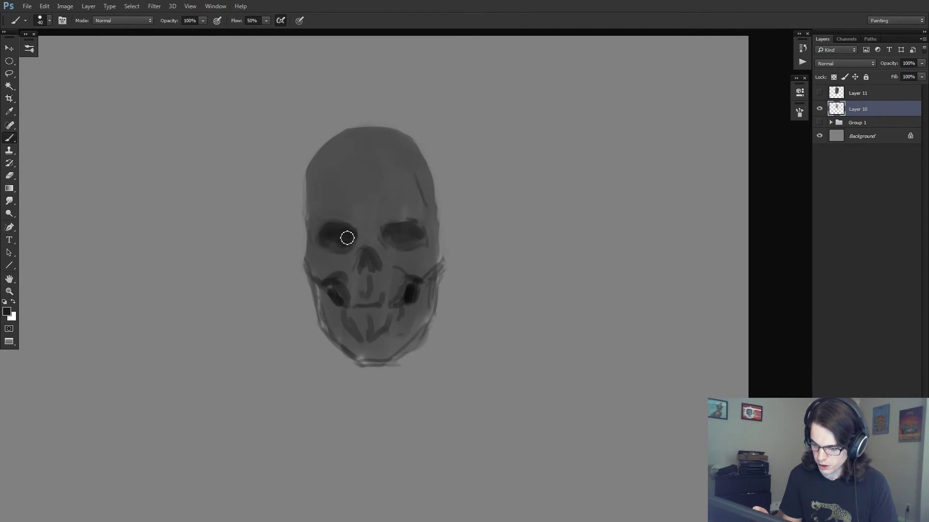
pyautogui.moveTo(347, 239); pyautogui.dragTo(347, 232)
pyautogui.moveTo(405, 233)
pyautogui.mouseDown()
pyautogui.moveTo(392, 236)
pyautogui.moveTo(405, 230)
pyautogui.mouseUp()
pyautogui.hotkey('ctrl', 'alt', 'z')
pyautogui.hotkey('ctrl', 'alt', 'z')
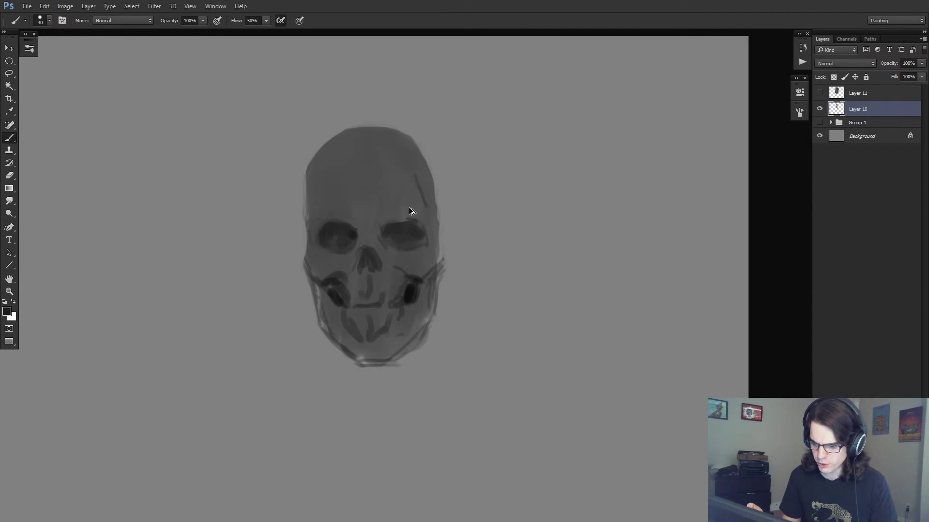
pyautogui.moveTo(355, 238); pyautogui.dragTo(353, 234)
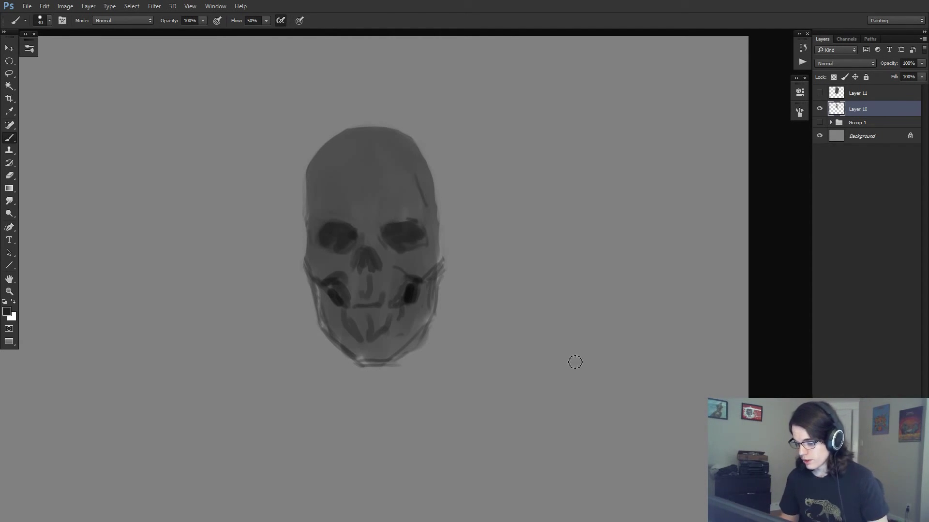
# Paint over the jaw's side outlines with sampled skull gray and erase the jaw's lower edges into a tapered chin
pyautogui.keyDown('alt'); pyautogui.click(332, 300); pyautogui.keyUp('alt')
pyautogui.moveTo(324, 287); pyautogui.dragTo(322, 300)
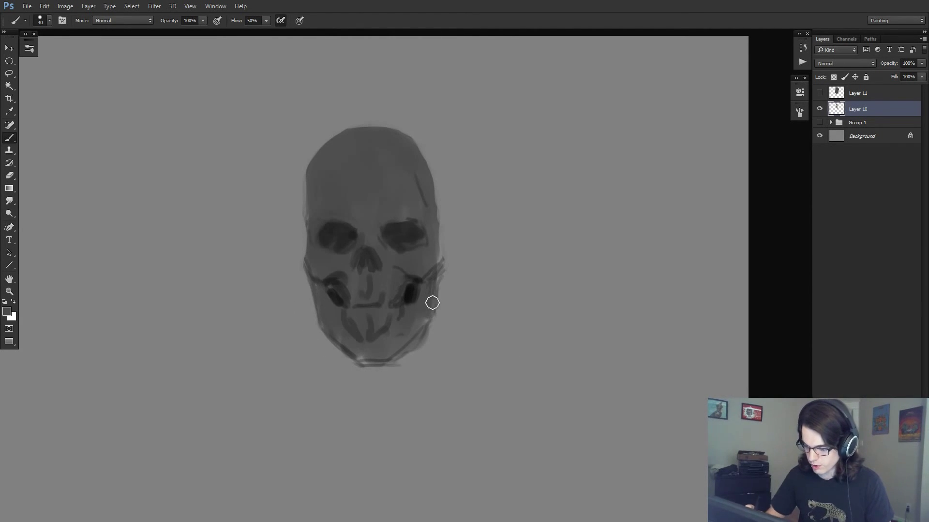
pyautogui.press('e')
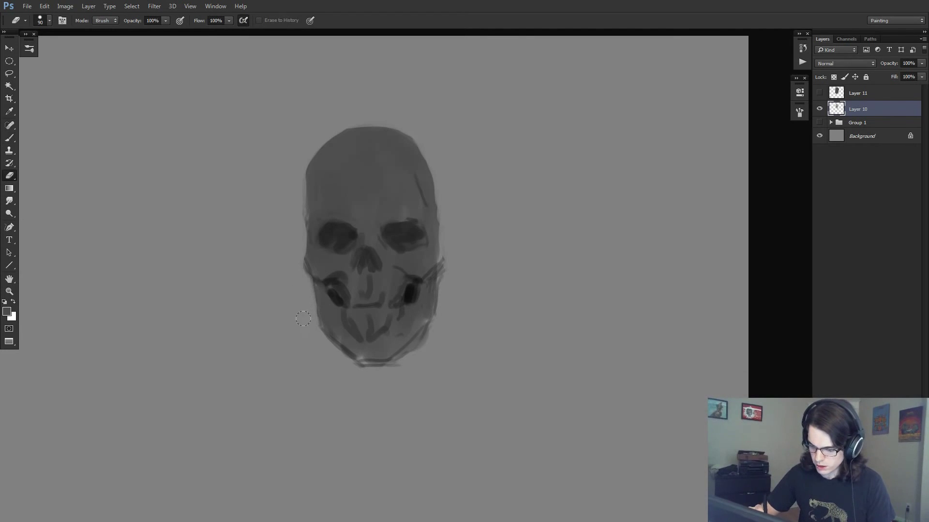
pyautogui.moveTo(328, 347); pyautogui.dragTo(396, 363)
pyautogui.moveTo(446, 295); pyautogui.dragTo(410, 352)
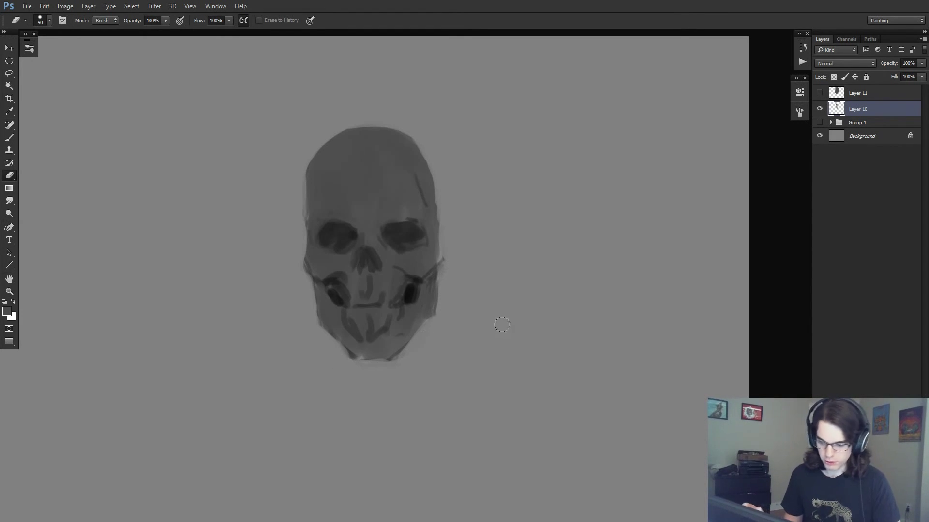
# Flip the canvas horizontally and erase the edges of the crown, temple and jaw to even out the silhouette
pyautogui.hotkey('ctrl', 'shift', 'h')
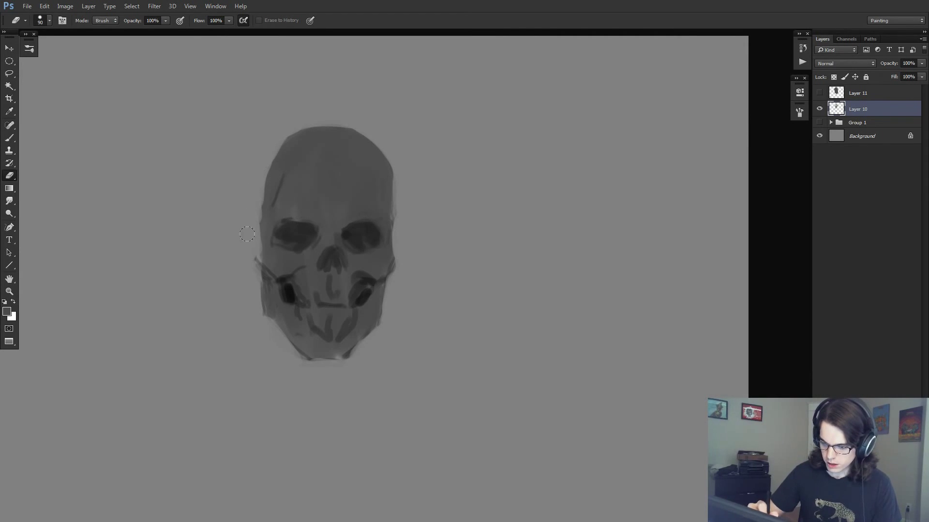
pyautogui.moveTo(349, 127)
pyautogui.mouseDown()
pyautogui.moveTo(392, 161)
pyautogui.moveTo(384, 143)
pyautogui.moveTo(399, 180)
pyautogui.moveTo(370, 123)
pyautogui.mouseUp()
pyautogui.moveTo(285, 137); pyautogui.dragTo(353, 127)
pyautogui.moveTo(310, 127); pyautogui.dragTo(362, 134)
pyautogui.moveTo(250, 203); pyautogui.dragTo(250, 214)
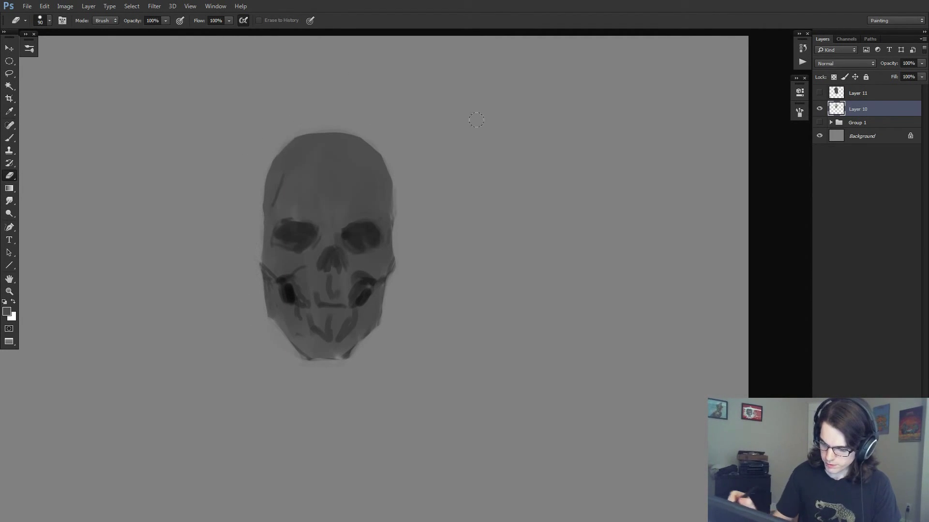
pyautogui.moveTo(288, 352); pyautogui.dragTo(301, 362)
pyautogui.moveTo(265, 323); pyautogui.dragTo(286, 352)
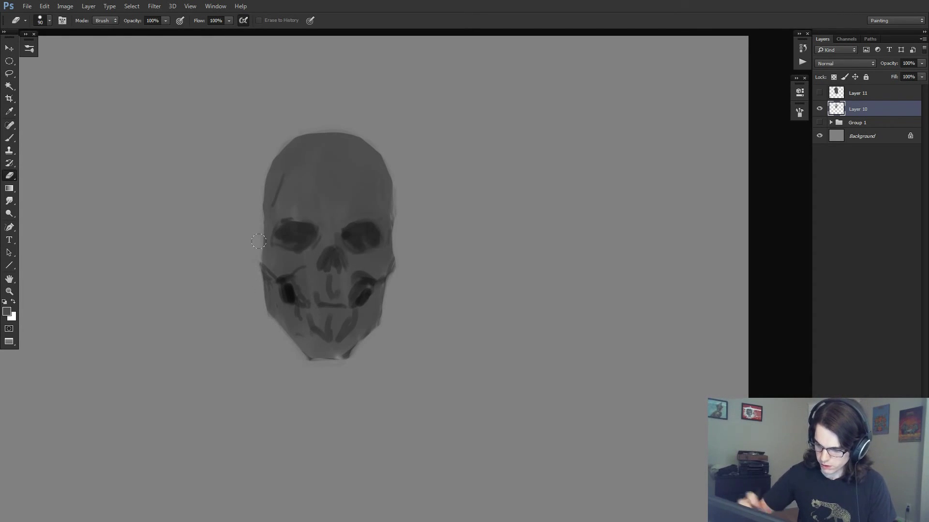
# Paint simple gray ear shapes on both sides of the head at eye and nose level using sampled grays
pyautogui.press('b')
pyautogui.keyDown('alt'); pyautogui.click(266, 266); pyautogui.keyUp('alt')
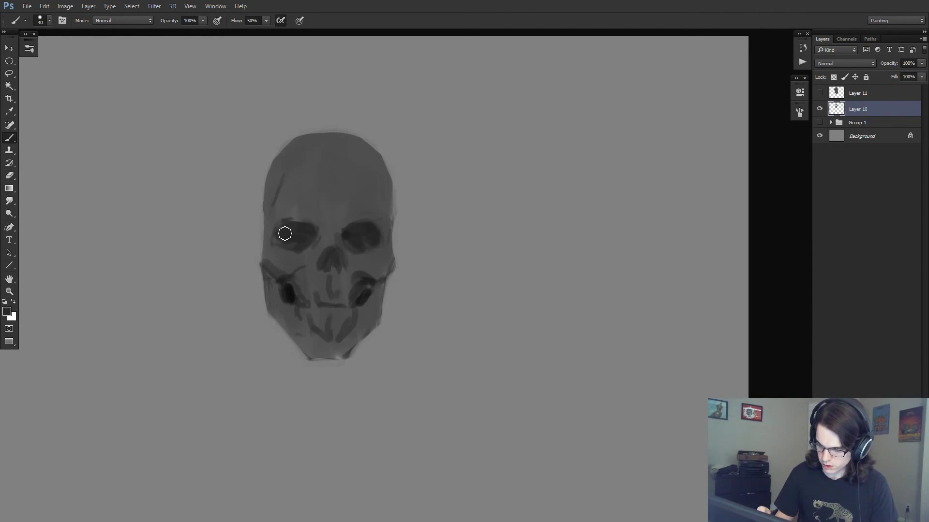
pyautogui.keyDown('alt'); pyautogui.click(280, 212); pyautogui.keyUp('alt')
pyautogui.moveTo(282, 240)
pyautogui.mouseDown()
pyautogui.moveTo(295, 219)
pyautogui.moveTo(368, 215)
pyautogui.moveTo(358, 224)
pyautogui.moveTo(381, 224)
pyautogui.moveTo(265, 216)
pyautogui.moveTo(265, 248)
pyautogui.moveTo(256, 238)
pyautogui.moveTo(261, 268)
pyautogui.moveTo(258, 239)
pyautogui.mouseUp()
pyautogui.keyDown('alt'); pyautogui.click(270, 228); pyautogui.keyUp('alt')
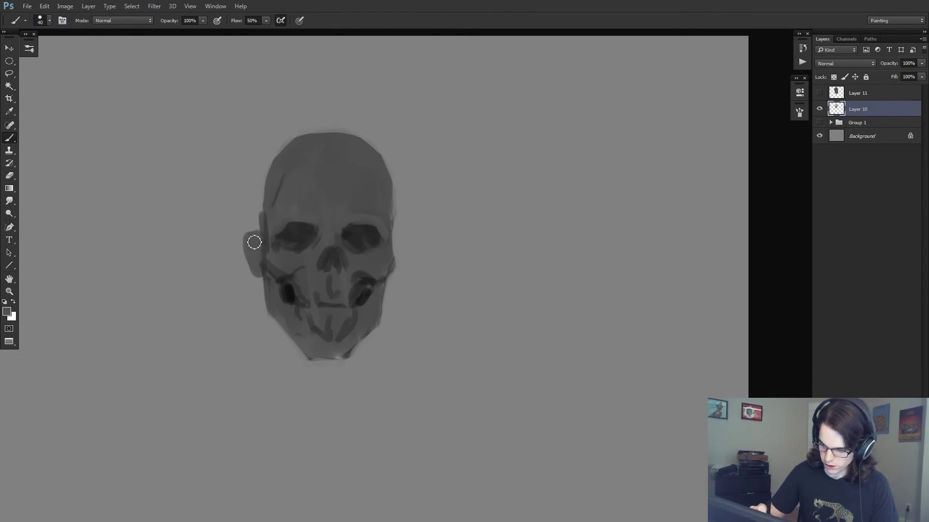
pyautogui.moveTo(404, 252)
pyautogui.mouseDown()
pyautogui.moveTo(400, 239)
pyautogui.moveTo(401, 271)
pyautogui.mouseUp()
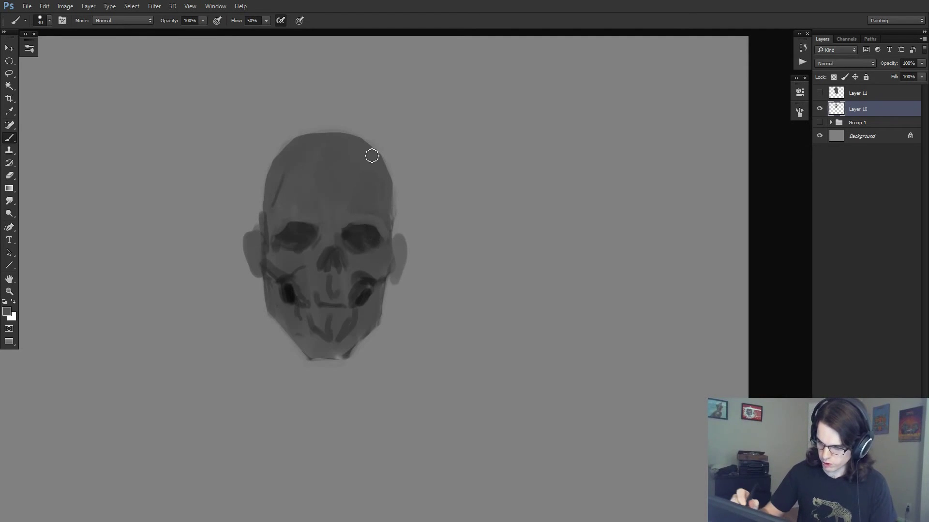
# Widen the cranium's left side with skull-gray strokes from the temple up to the crown
pyautogui.press('e')
pyautogui.click(269, 200)
pyautogui.press('Return')
pyautogui.press('b')
pyautogui.moveTo(265, 186)
pyautogui.mouseDown()
pyautogui.moveTo(269, 233)
pyautogui.moveTo(271, 179)
pyautogui.moveTo(293, 150)
pyautogui.mouseUp()
# Shade the jaw and chin with sampled grays at brush size 35 and trim the cranium's upper right edge
pyautogui.press('[')
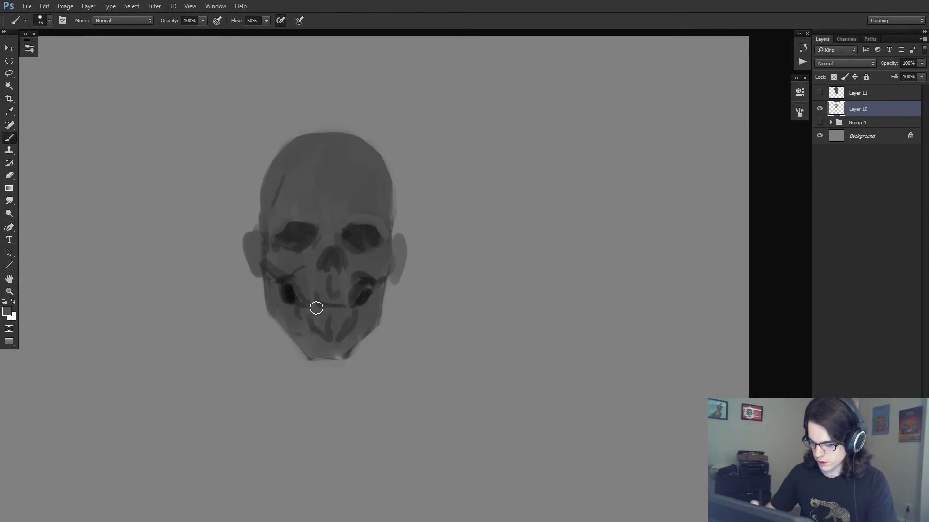
pyautogui.keyDown('alt'); pyautogui.click(288, 290); pyautogui.keyUp('alt')
pyautogui.moveTo(289, 333); pyautogui.dragTo(308, 352)
pyautogui.keyDown('alt'); pyautogui.click(278, 295); pyautogui.keyUp('alt')
pyautogui.moveTo(275, 290)
pyautogui.mouseDown()
pyautogui.moveTo(295, 327)
pyautogui.moveTo(273, 284)
pyautogui.moveTo(320, 351)
pyautogui.moveTo(327, 324)
pyautogui.mouseUp()
pyautogui.keyDown('alt'); pyautogui.click(272, 289); pyautogui.keyUp('alt')
pyautogui.keyDown('alt'); pyautogui.click(300, 319); pyautogui.keyUp('alt')
pyautogui.keyDown('alt'); pyautogui.click(322, 347); pyautogui.keyUp('alt')
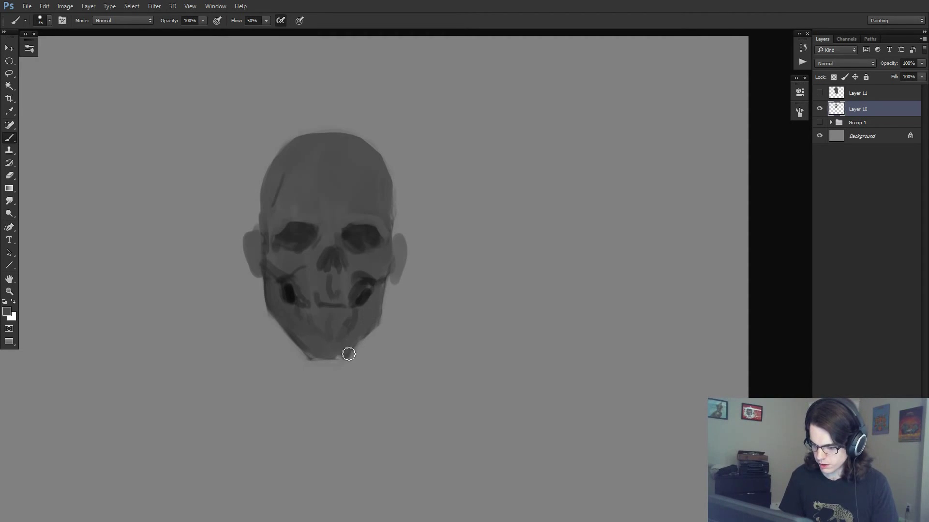
pyautogui.keyDown('alt'); pyautogui.click(292, 296); pyautogui.keyUp('alt')
pyautogui.moveTo(314, 360)
pyautogui.mouseDown()
pyautogui.moveTo(342, 362)
pyautogui.moveTo(320, 362)
pyautogui.moveTo(348, 357)
pyautogui.moveTo(369, 328)
pyautogui.mouseUp()
pyautogui.press('e')
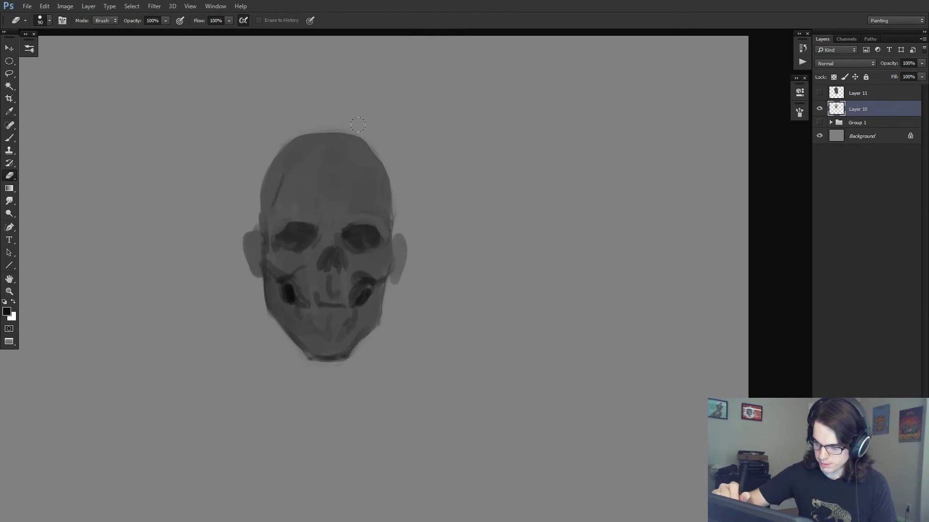
pyautogui.moveTo(358, 125); pyautogui.dragTo(380, 150)
# Soften the left cheekbone and cheek hollow with sampled mid grays and touch up the area below the nose
pyautogui.press('alt')
pyautogui.press('b')
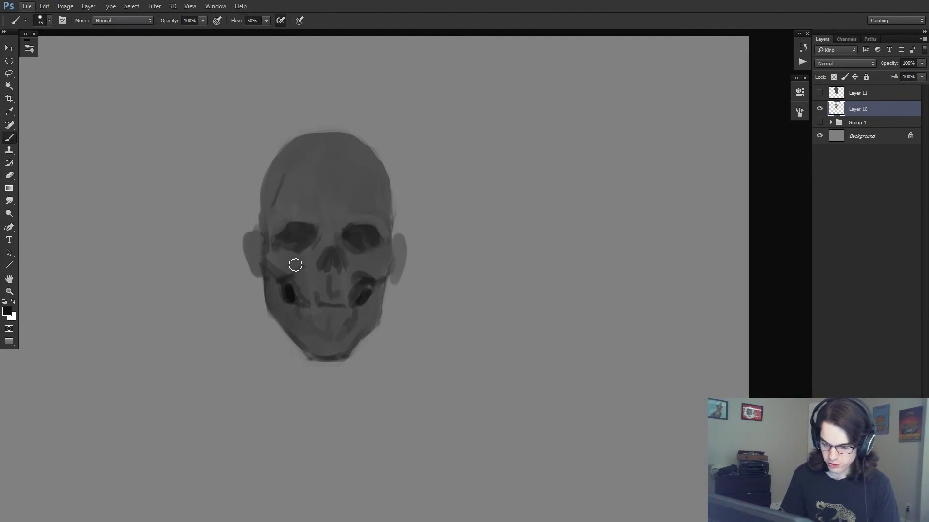
pyautogui.keyDown('alt'); pyautogui.click(280, 261); pyautogui.keyUp('alt')
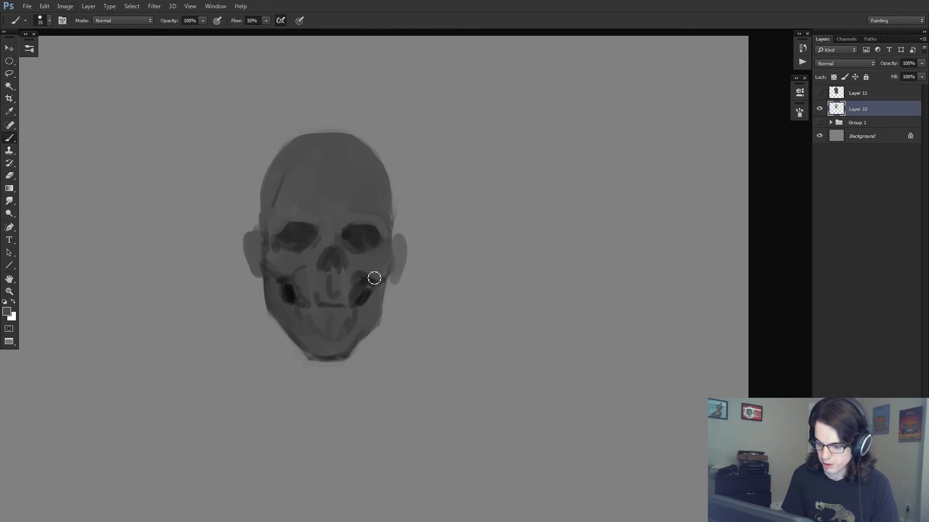
pyautogui.keyDown('alt'); pyautogui.click(293, 282); pyautogui.keyUp('alt')
pyautogui.moveTo(304, 268)
pyautogui.mouseDown()
pyautogui.moveTo(300, 300)
pyautogui.moveTo(288, 290)
pyautogui.moveTo(313, 291)
pyautogui.mouseUp()
pyautogui.keyDown('alt'); pyautogui.click(295, 281); pyautogui.keyUp('alt')
pyautogui.keyDown('alt'); pyautogui.click(297, 276); pyautogui.keyUp('alt')
pyautogui.keyDown('alt'); pyautogui.click(300, 289); pyautogui.keyUp('alt')
pyautogui.keyDown('alt'); pyautogui.click(315, 280); pyautogui.keyUp('alt')
pyautogui.keyDown('alt'); pyautogui.click(307, 290); pyautogui.keyUp('alt')
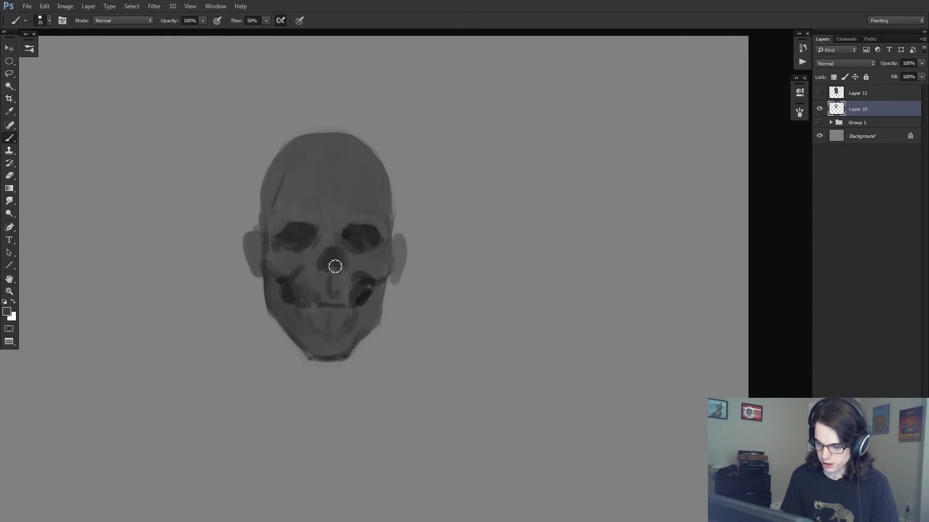
pyautogui.moveTo(335, 284); pyautogui.dragTo(337, 276)
# Enlarge the whole skull on Layer 10 with Free Transform and return to the brush
pyautogui.hotkey('ctrl', 't')
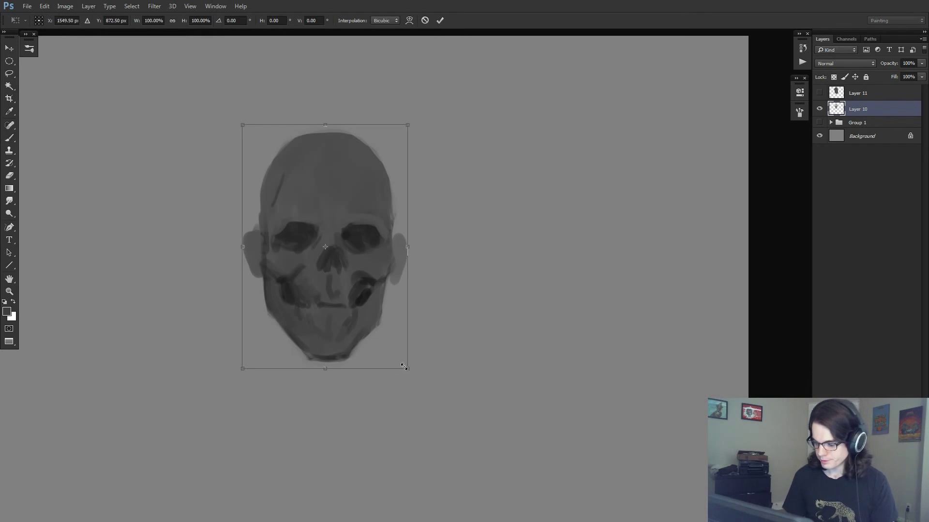
pyautogui.moveTo(406, 366); pyautogui.dragTo(442, 388)
pyautogui.press('b')
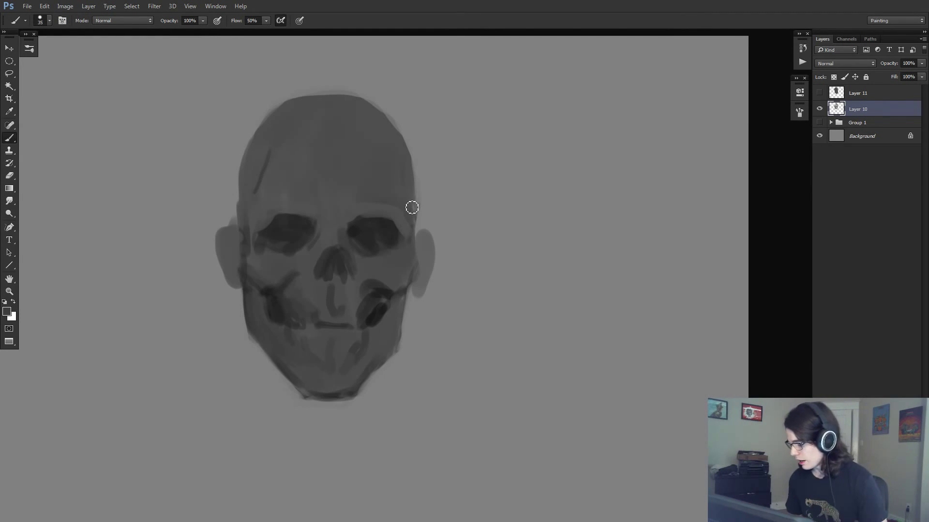
# Add a new layer clipped to Layer 10 and enlarge the brush to size 175
pyautogui.hotkey('ctrl', 'shift', 'alt', 'n')
pyautogui.keyDown('alt'); pyautogui.click(832, 113); pyautogui.keyUp('alt')
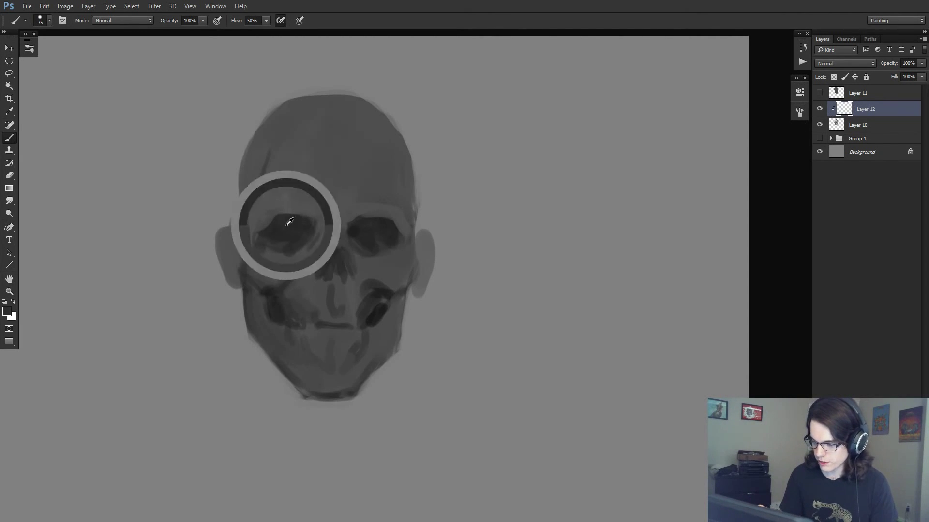
pyautogui.press(']')
pyautogui.press(']')
pyautogui.press(']')
pyautogui.press(']')
pyautogui.press(']')
pyautogui.press(']')
pyautogui.press(']')
pyautogui.press(']')
pyautogui.press(']')
pyautogui.press(']')
# Try dark gray strokes across the forehead, jaw and ear on the clipped layer and undo them all
pyautogui.moveTo(248, 147)
pyautogui.mouseDown()
pyautogui.moveTo(229, 252)
pyautogui.moveTo(256, 220)
pyautogui.mouseUp()
pyautogui.moveTo(266, 123); pyautogui.dragTo(264, 220)
pyautogui.hotkey('ctrl', 'z')
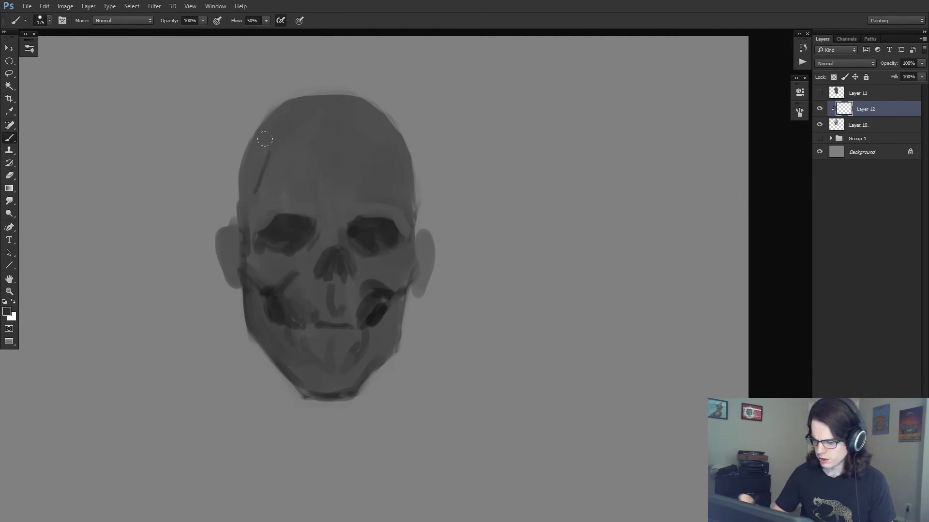
pyautogui.keyDown('alt'); pyautogui.click(277, 235); pyautogui.keyUp('alt')
pyautogui.moveTo(228, 121)
pyautogui.mouseDown()
pyautogui.moveTo(235, 238)
pyautogui.moveTo(252, 115)
pyautogui.moveTo(266, 192)
pyautogui.moveTo(285, 194)
pyautogui.moveTo(307, 88)
pyautogui.moveTo(324, 179)
pyautogui.mouseUp()
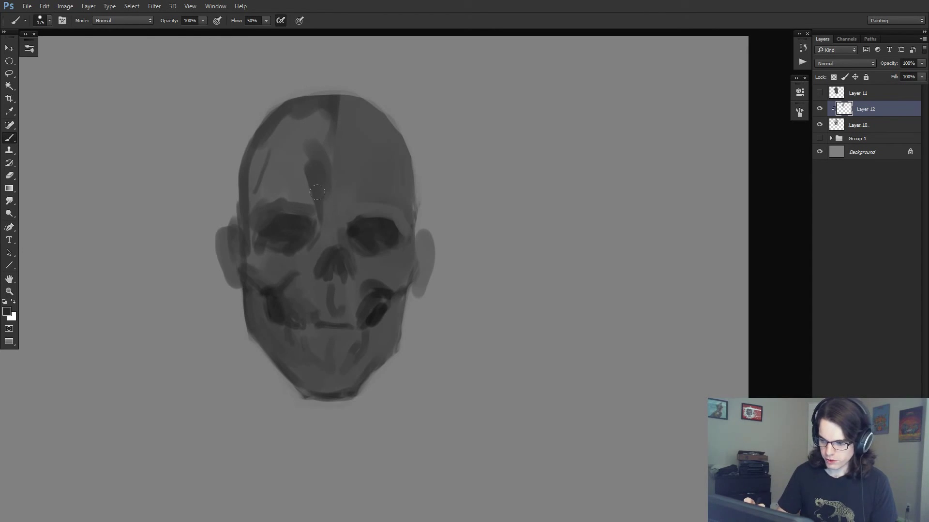
pyautogui.moveTo(330, 97)
pyautogui.mouseDown()
pyautogui.moveTo(373, 145)
pyautogui.moveTo(394, 149)
pyautogui.moveTo(378, 285)
pyautogui.moveTo(315, 358)
pyautogui.moveTo(263, 309)
pyautogui.moveTo(244, 159)
pyautogui.mouseUp()
pyautogui.moveTo(396, 312); pyautogui.dragTo(387, 360)
pyautogui.moveTo(428, 247); pyautogui.dragTo(421, 295)
pyautogui.hotkey('ctrl', 'alt', 'z')
pyautogui.hotkey('ctrl', 'alt', 'z')
pyautogui.hotkey('ctrl', 'alt', 'z')
pyautogui.hotkey('ctrl', 'alt', 'z')
pyautogui.hotkey('ctrl', 'alt', 'z')
pyautogui.hotkey('ctrl', 'alt', 'z')
pyautogui.hotkey('ctrl', 'alt', 'z')
pyautogui.hotkey('ctrl', 'alt', 'z')
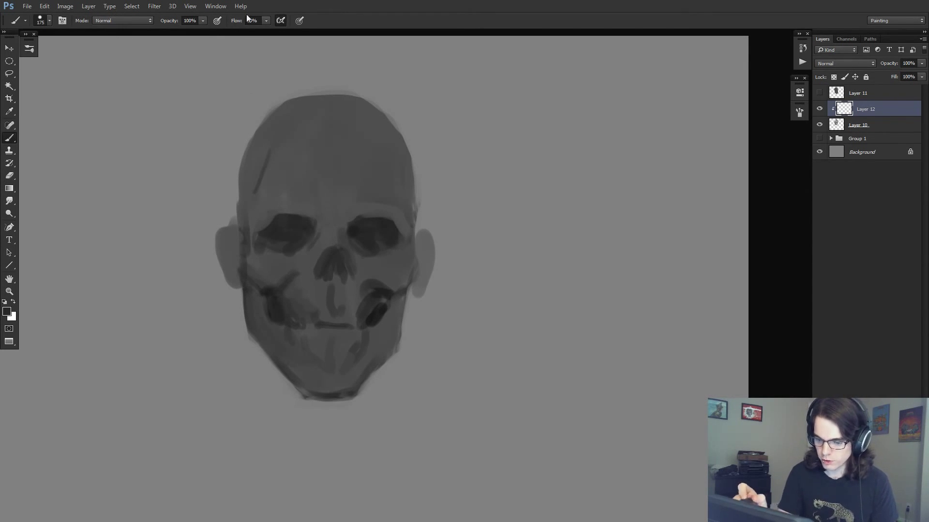
# Try black strokes over the forehead and brow on the clipped layer and undo them
pyautogui.press('d')
pyautogui.moveTo(292, 103)
pyautogui.mouseDown()
pyautogui.moveTo(269, 115)
pyautogui.moveTo(264, 146)
pyautogui.mouseUp()
pyautogui.moveTo(274, 208); pyautogui.dragTo(304, 204)
pyautogui.moveTo(314, 143); pyautogui.dragTo(307, 181)
pyautogui.moveTo(290, 108); pyautogui.dragTo(320, 101)
pyautogui.hotkey('ctrl', 'alt', 'z')
pyautogui.hotkey('ctrl', 'alt', 'z')
pyautogui.hotkey('ctrl', 'alt', 'z')
pyautogui.hotkey('ctrl', 'alt', 'z')
pyautogui.hotkey('ctrl', 'alt', 'z')
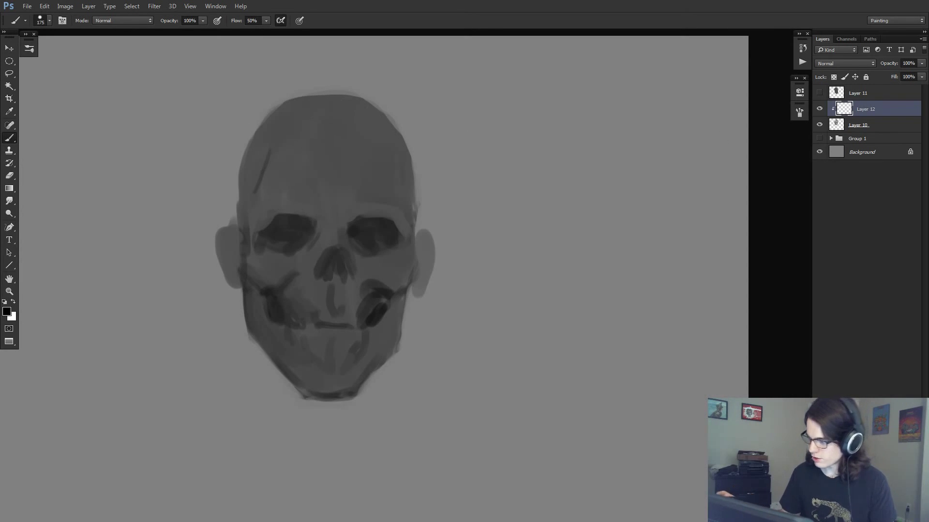
# Toggle the visibility of Layers 10 and 12 and paint black strokes across the cranium and right eye socket on Layer 12
pyautogui.click(818, 125)
pyautogui.click(819, 125)
pyautogui.click(828, 125)
pyautogui.click(819, 109)
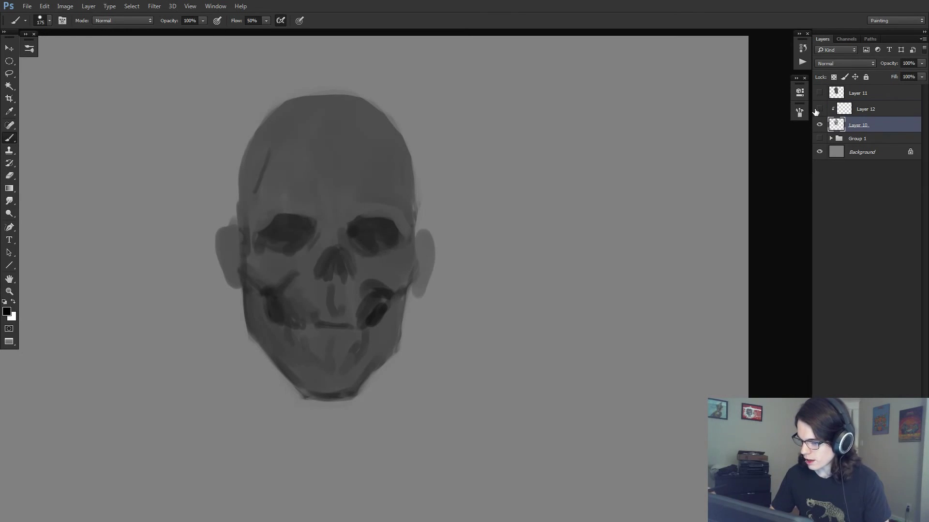
pyautogui.click(842, 111)
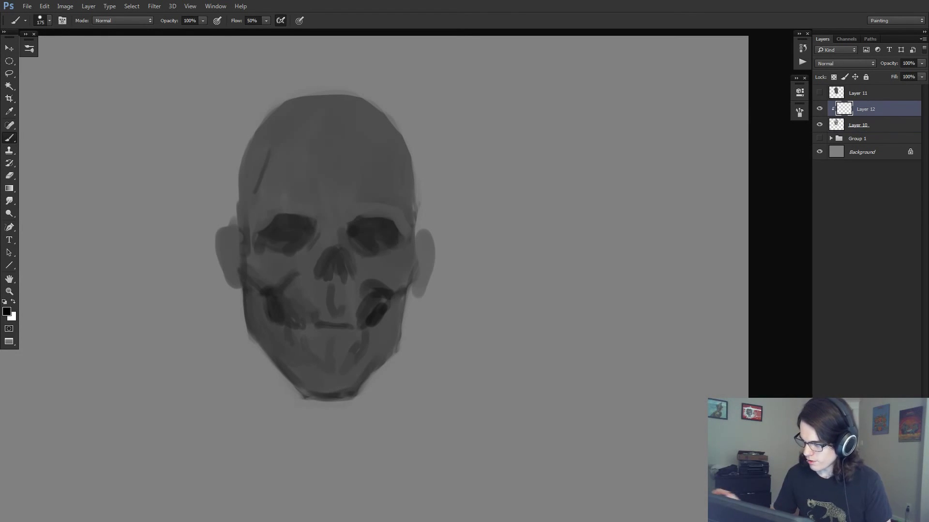
pyautogui.moveTo(290, 104)
pyautogui.mouseDown()
pyautogui.moveTo(319, 184)
pyautogui.moveTo(382, 145)
pyautogui.moveTo(392, 242)
pyautogui.mouseUp()
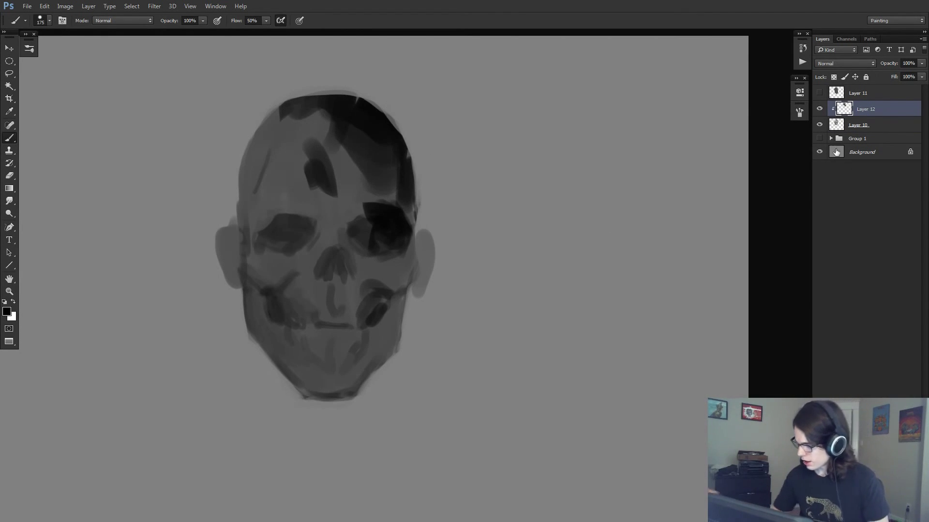
# Try a long black stroke on a new unclipped layer beneath Layer 10 and delete that layer
pyautogui.click(828, 141)
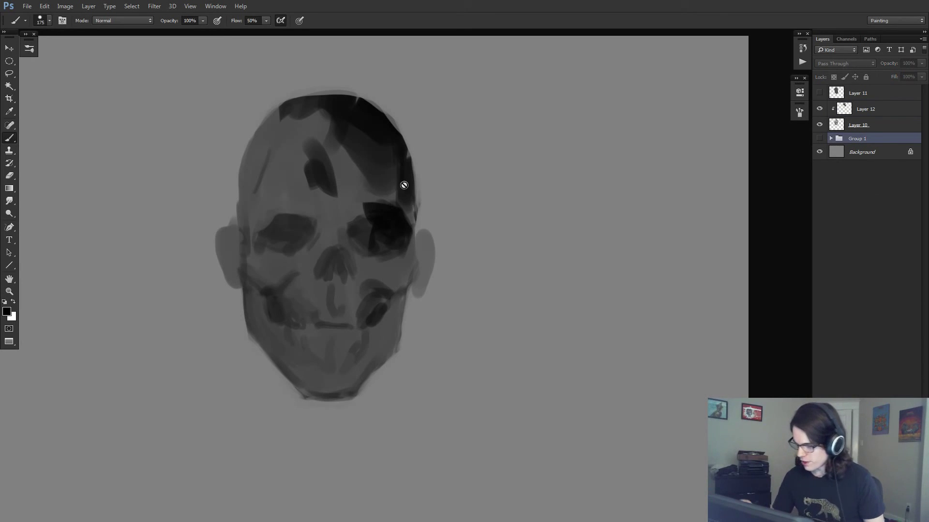
pyautogui.click(400, 169)
pyautogui.click(474, 199)
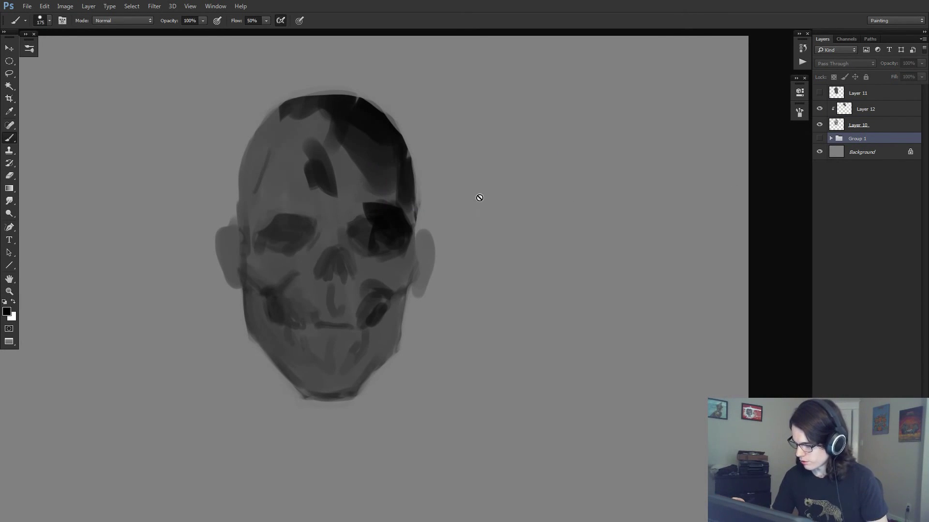
pyautogui.hotkey('ctrl', 'shift', 'alt', 'n')
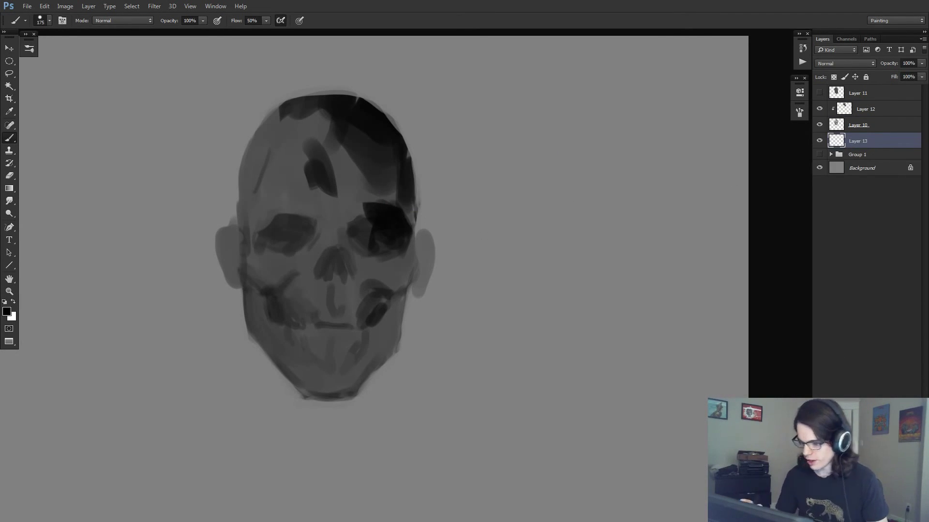
pyautogui.moveTo(350, 154)
pyautogui.mouseDown()
pyautogui.moveTo(361, 199)
pyautogui.moveTo(321, 86)
pyautogui.moveTo(285, 68)
pyautogui.moveTo(290, 187)
pyautogui.moveTo(366, 310)
pyautogui.moveTo(356, 438)
pyautogui.mouseUp()
pyautogui.press('Delete')
# Hide Layer 12 and stamp all visible layers into a new merged layer above it
pyautogui.click(818, 110)
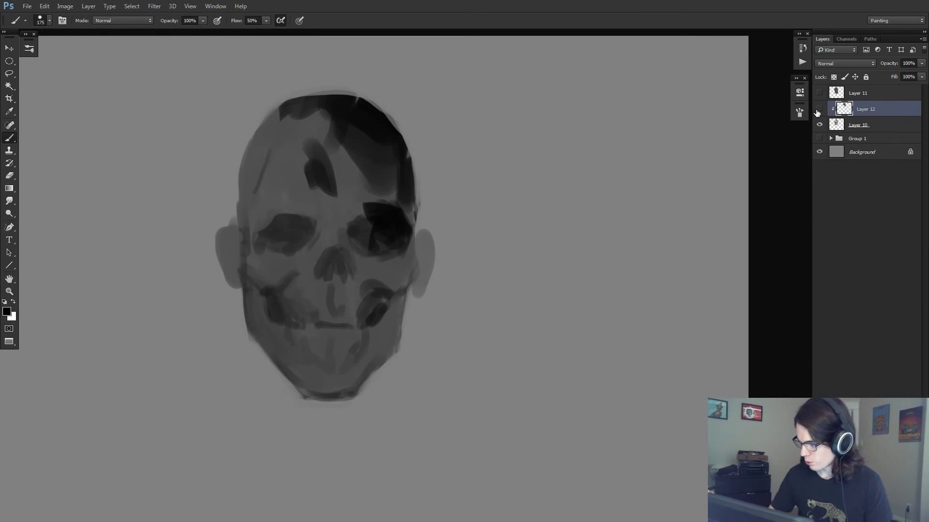
pyautogui.click(819, 124)
pyautogui.click(820, 125)
pyautogui.click(838, 125)
pyautogui.click(843, 110)
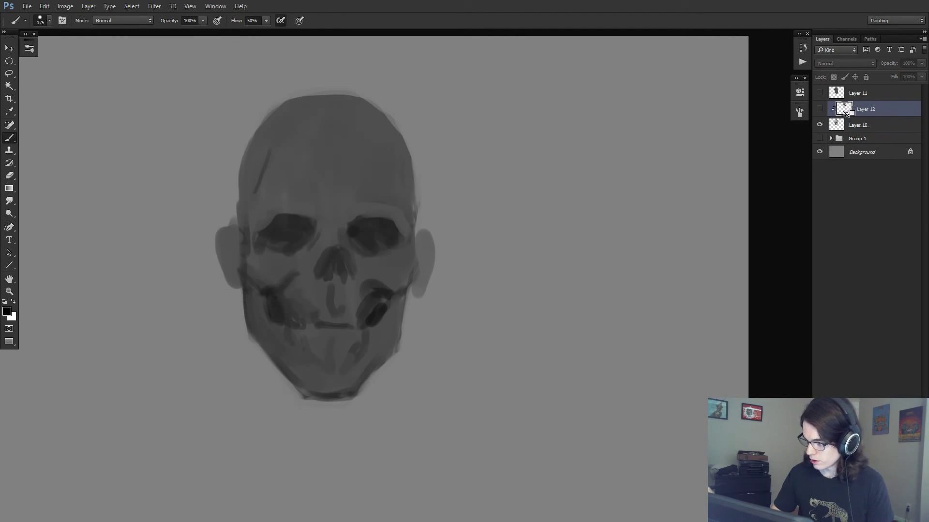
pyautogui.hotkey('ctrl', 'shift', 'alt', 'n')
pyautogui.hotkey('ctrl', 'shift', 'alt', 'e')
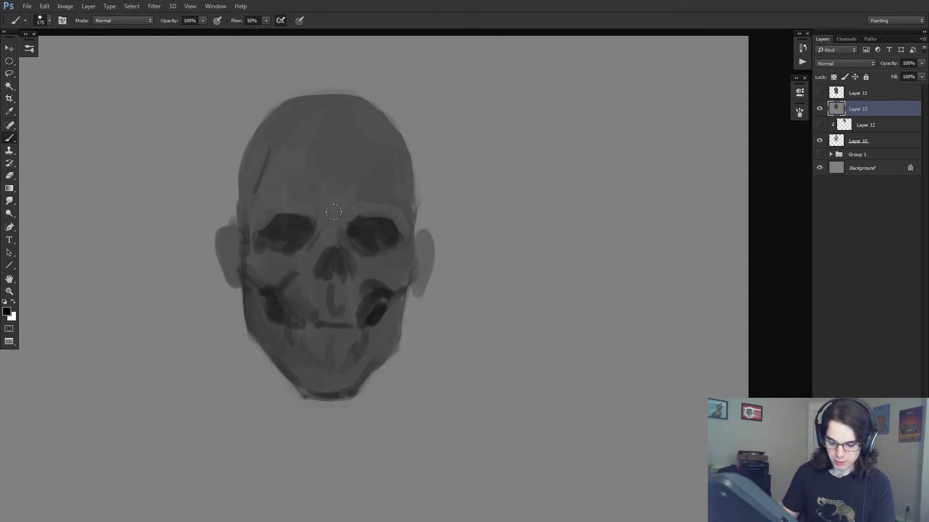
# Lasso the skull's outline including both ears, adding the missed strip along the left side of the cranium
pyautogui.press('l')
pyautogui.moveTo(238, 226)
pyautogui.mouseDown()
pyautogui.moveTo(219, 230)
pyautogui.moveTo(223, 276)
pyautogui.mouseUp()
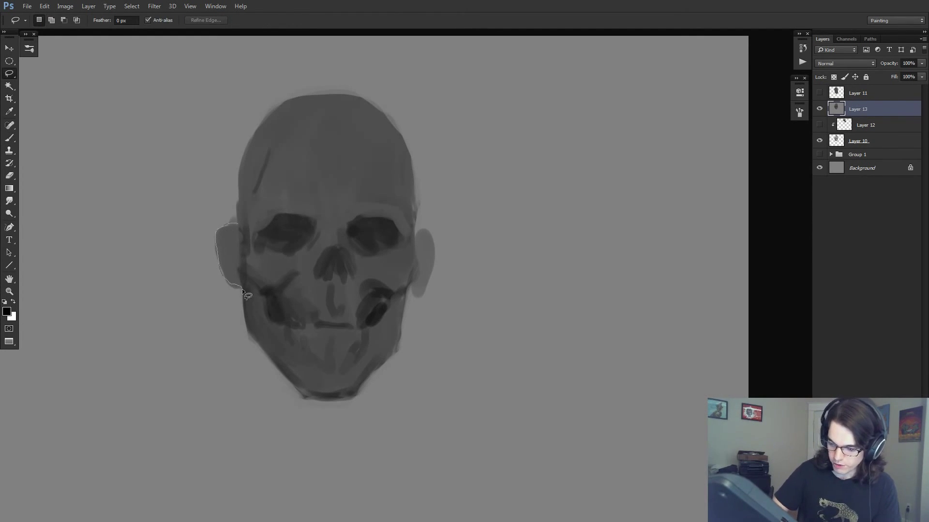
pyautogui.moveTo(246, 330); pyautogui.dragTo(297, 394)
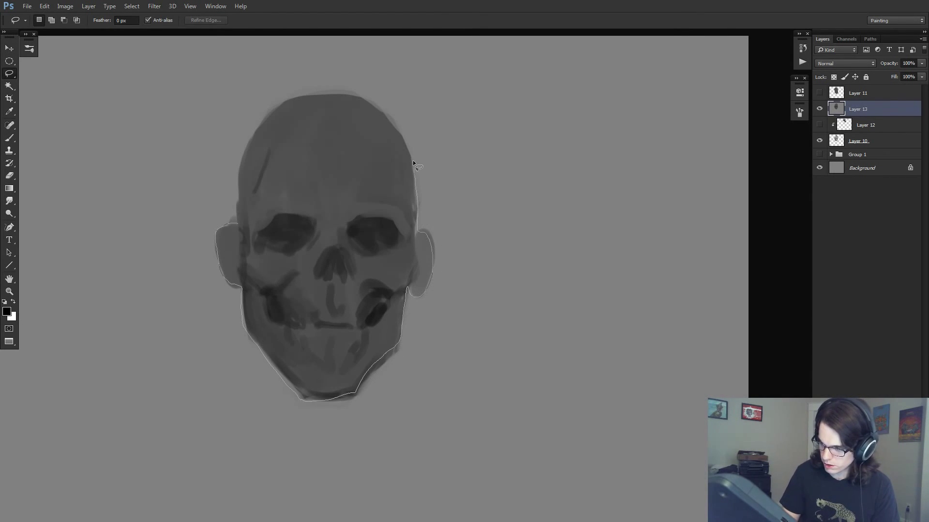
pyautogui.moveTo(411, 154)
pyautogui.mouseDown()
pyautogui.moveTo(391, 119)
pyautogui.moveTo(352, 94)
pyautogui.moveTo(305, 97)
pyautogui.moveTo(257, 141)
pyautogui.moveTo(238, 226)
pyautogui.mouseUp()
pyautogui.press('shift')
pyautogui.moveTo(306, 96)
pyautogui.mouseDown()
pyautogui.moveTo(252, 139)
pyautogui.moveTo(237, 207)
pyautogui.mouseUp()
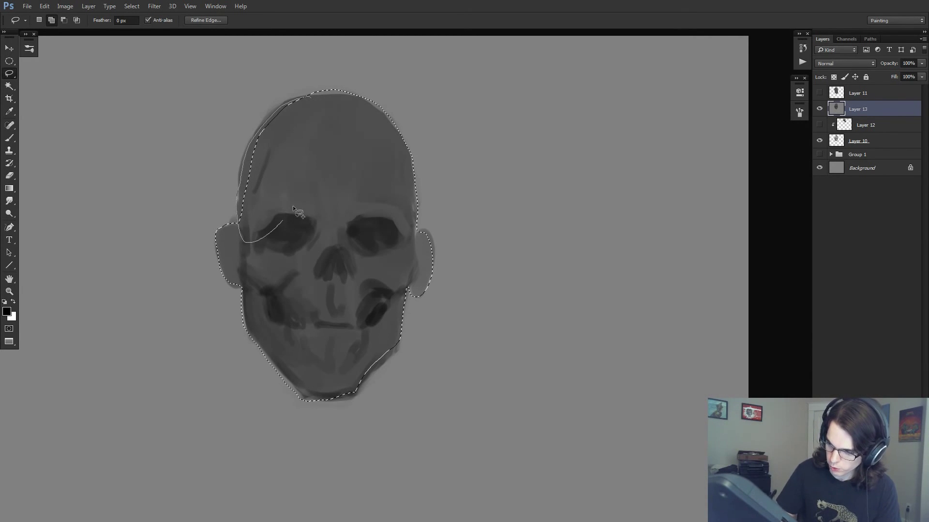
pyautogui.moveTo(303, 192); pyautogui.dragTo(305, 190)
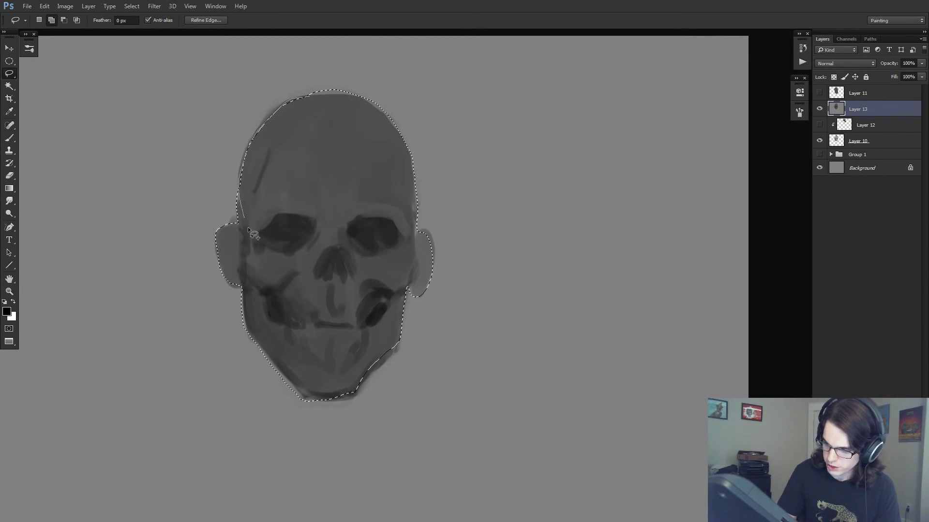
pyautogui.moveTo(253, 233); pyautogui.dragTo(270, 213)
# Trim the lasso selection at the crown and extend it along the right ear and the right jaw edge
pyautogui.press('alt')
pyautogui.moveTo(308, 95)
pyautogui.mouseDown()
pyautogui.moveTo(359, 97)
pyautogui.moveTo(312, 62)
pyautogui.mouseUp()
pyautogui.press('shift')
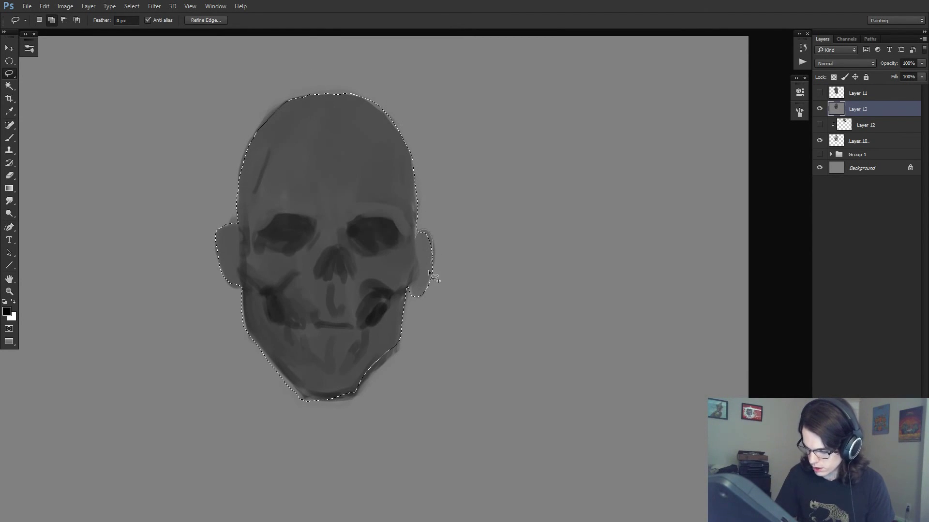
pyautogui.moveTo(426, 274); pyautogui.dragTo(424, 280)
pyautogui.moveTo(381, 367); pyautogui.dragTo(373, 375)
pyautogui.press('alt')
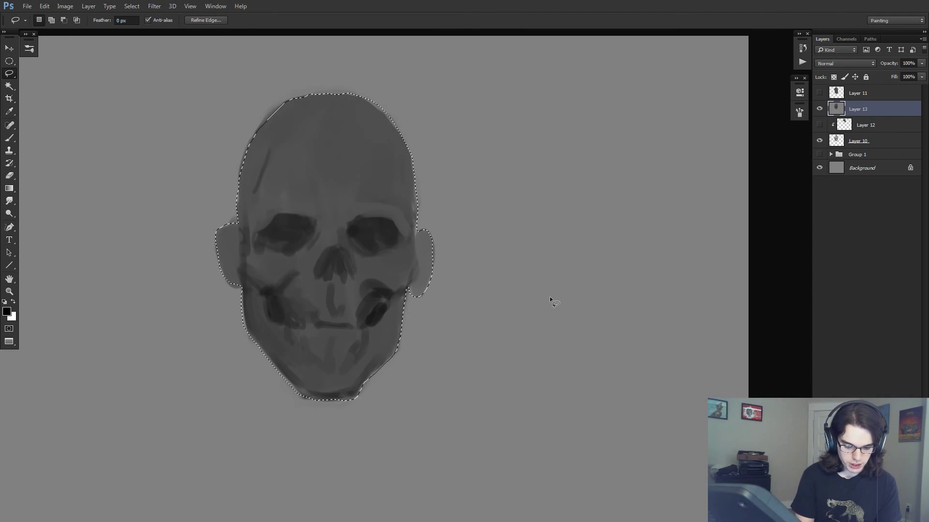
# Invert the selection, delete the background around the skull on Layer 13, and deselect
pyautogui.hotkey('ctrl', 'shift', 'i')
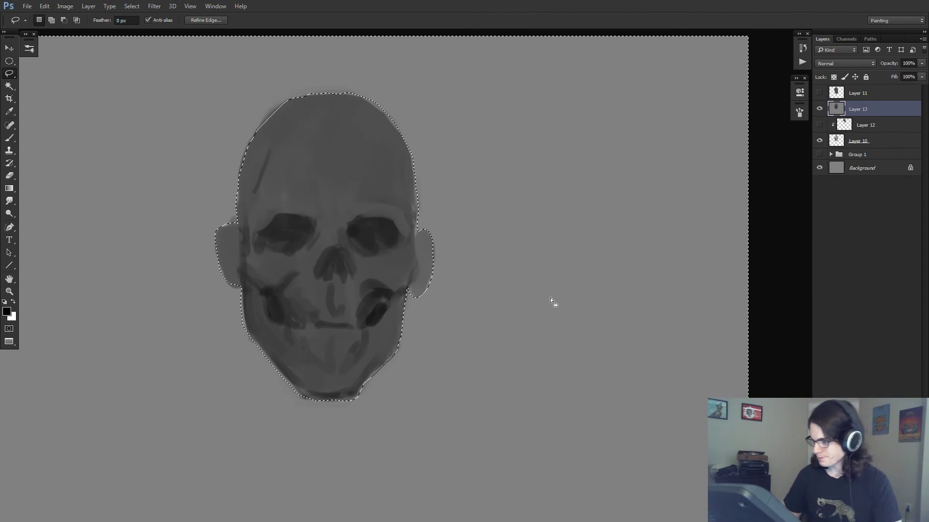
pyautogui.press('Delete')
pyautogui.hotkey('ctrl', 'd')
# Move Layer 12 above Layer 13 as its visible clipping mask, hide Layer 10, and erase the black strokes
pyautogui.moveTo(844, 126); pyautogui.dragTo(846, 107)
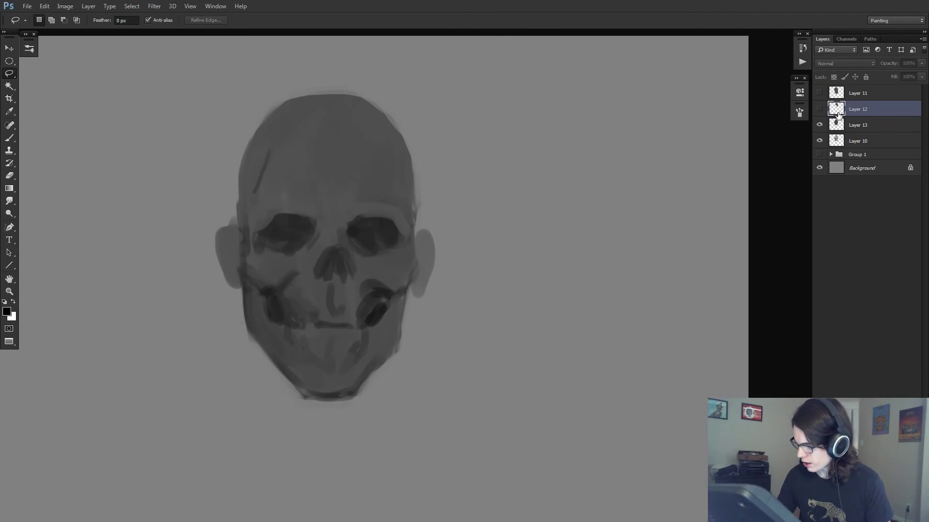
pyautogui.click(819, 108)
pyautogui.click(819, 140)
pyautogui.keyDown('alt'); pyautogui.click(851, 117); pyautogui.keyUp('alt')
pyautogui.press('e')
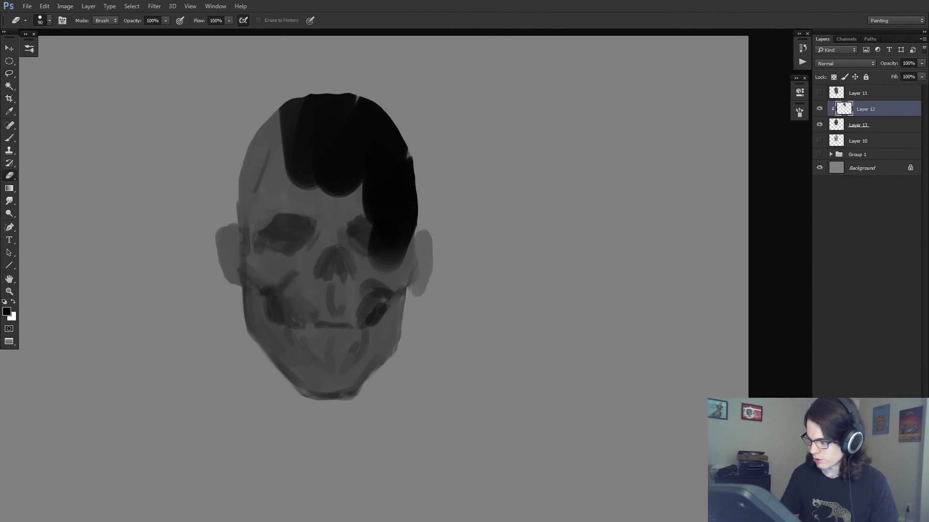
pyautogui.moveTo(364, 223)
pyautogui.mouseDown()
pyautogui.moveTo(281, 129)
pyautogui.moveTo(258, 74)
pyautogui.moveTo(362, 156)
pyautogui.moveTo(291, 150)
pyautogui.mouseUp()
# Hide Layers 12 and 13, show and expand Group 1, and hide the sphere's clipped shading layers above Layer 1
pyautogui.click(819, 109)
pyautogui.click(819, 125)
pyautogui.click(819, 154)
pyautogui.moveTo(622, 398); pyautogui.dragTo(598, 307)
pyautogui.click(830, 155)
pyautogui.click(819, 232)
pyautogui.click(819, 248)
pyautogui.click(819, 264)
pyautogui.click(819, 264)
pyautogui.click(844, 264)
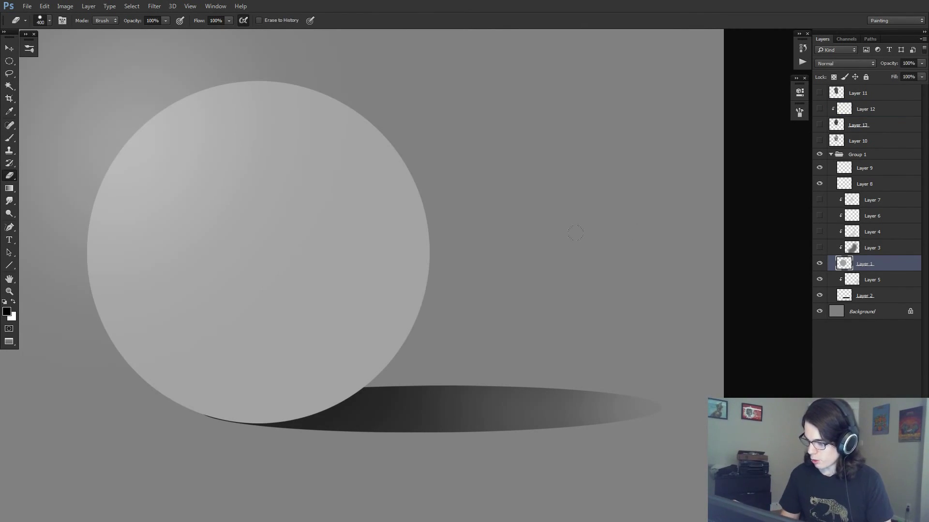
# Add a new layer between Layer 5 and Layer 1 and paint broad black strokes behind the sphere
pyautogui.click(856, 281)
pyautogui.hotkey('ctrl', 'shift', 'alt', 'n')
pyautogui.press('b')
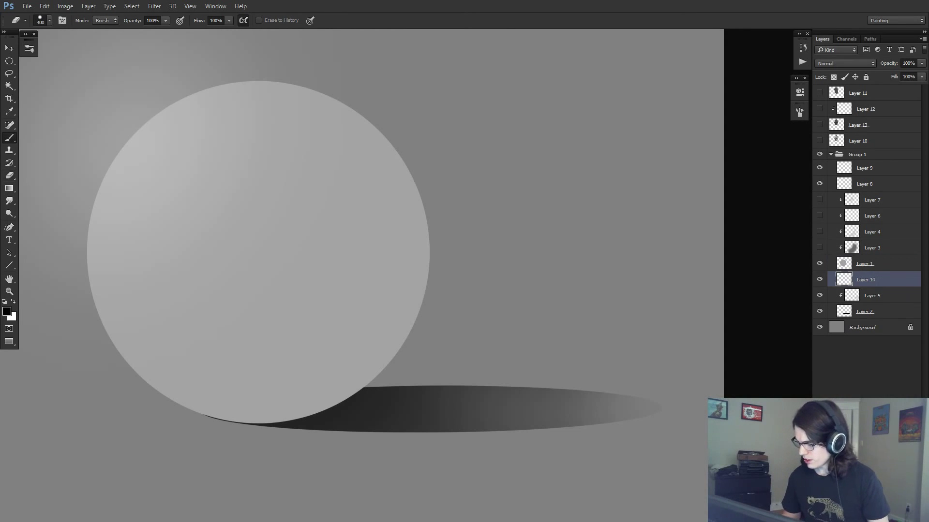
pyautogui.moveTo(508, 230)
pyautogui.mouseDown()
pyautogui.moveTo(415, 219)
pyautogui.moveTo(457, 118)
pyautogui.moveTo(432, 94)
pyautogui.mouseUp()
pyautogui.moveTo(419, 186)
pyautogui.mouseDown()
pyautogui.moveTo(323, 89)
pyautogui.moveTo(332, 83)
pyautogui.mouseUp()
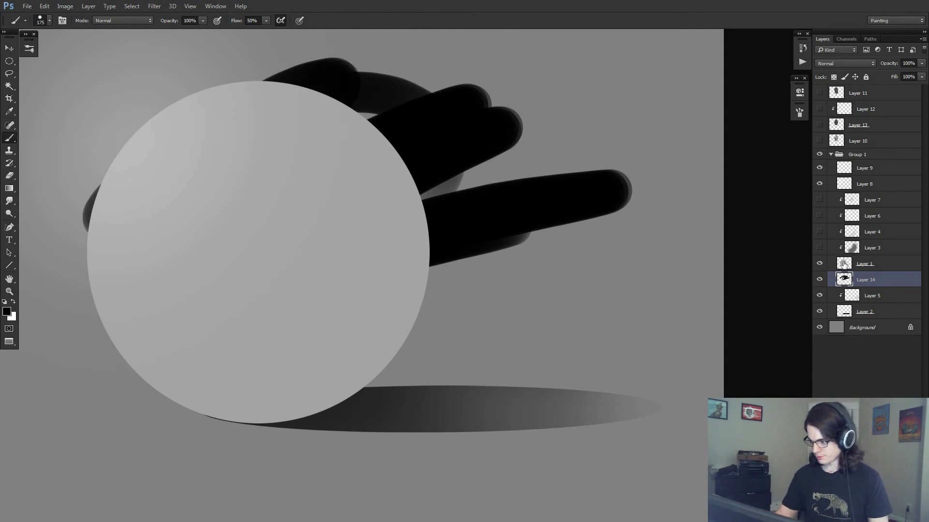
# Try lowering the sphere layer's opacity to 61%, and undo it together with the black strokes
pyautogui.click(843, 265)
pyautogui.moveTo(886, 67); pyautogui.dragTo(859, 69)
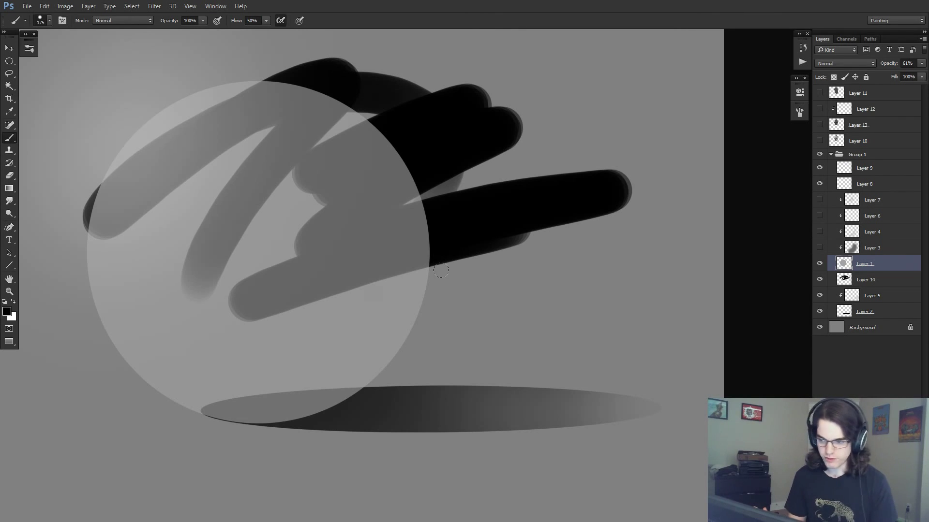
pyautogui.hotkey('ctrl', 'alt', 'z')
pyautogui.hotkey('ctrl', 'alt', 'z')
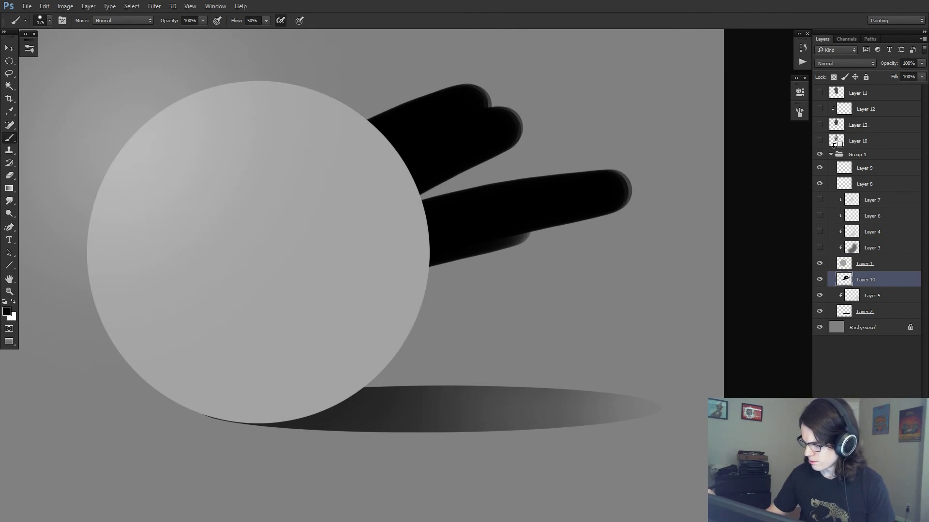
pyautogui.hotkey('ctrl', 'alt', 'z')
# Show Layer 10 with Layer 13 hidden, and move the Layer 10 skull down over the sphere
pyautogui.moveTo(819, 108); pyautogui.dragTo(822, 140)
pyautogui.click(819, 125)
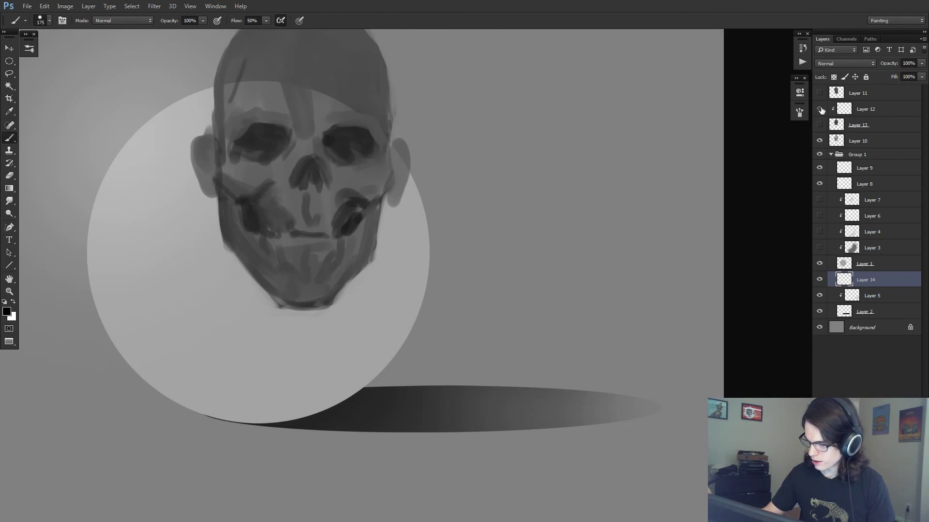
pyautogui.click(852, 142)
pyautogui.press('v')
pyautogui.moveTo(321, 298)
pyautogui.mouseDown()
pyautogui.moveTo(327, 357)
pyautogui.moveTo(305, 363)
pyautogui.mouseUp()
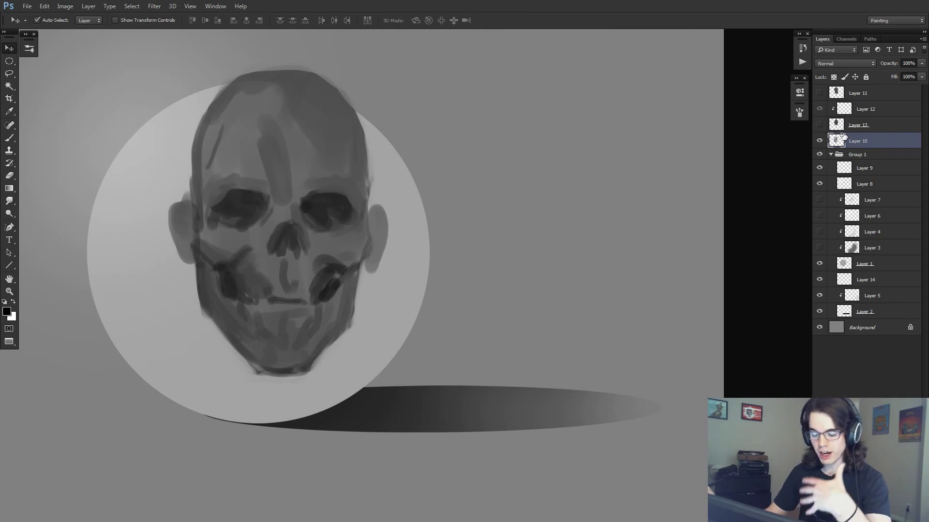
# Hide Group 1 and Layer 10, and show the cut-out skull on Layer 13
pyautogui.click(819, 154)
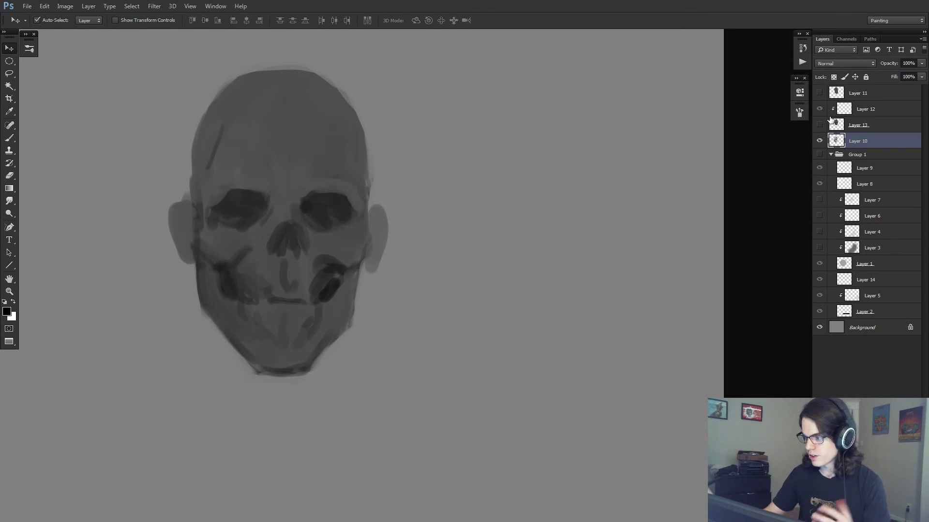
pyautogui.click(821, 141)
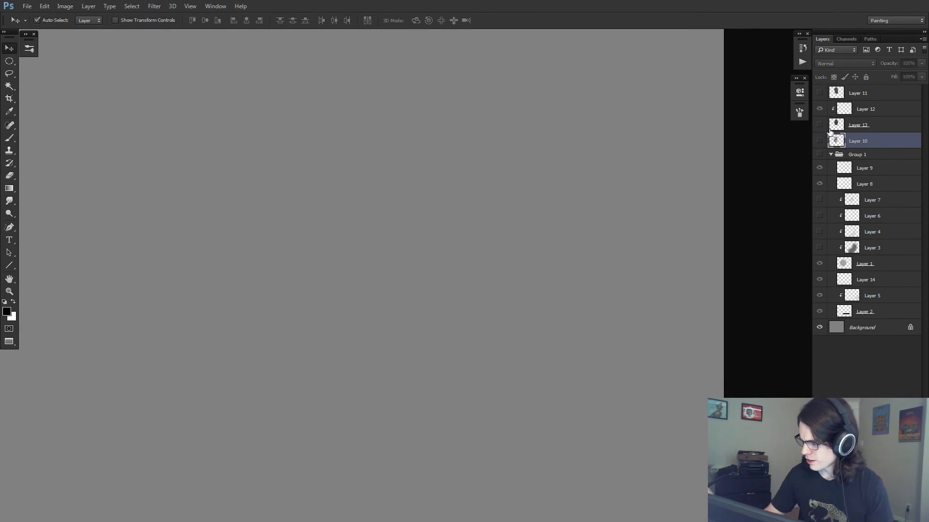
pyautogui.click(822, 125)
# Move Layers 12 and 13 together down to center the skull, and make Layer 12 active for brushing
pyautogui.click(844, 110)
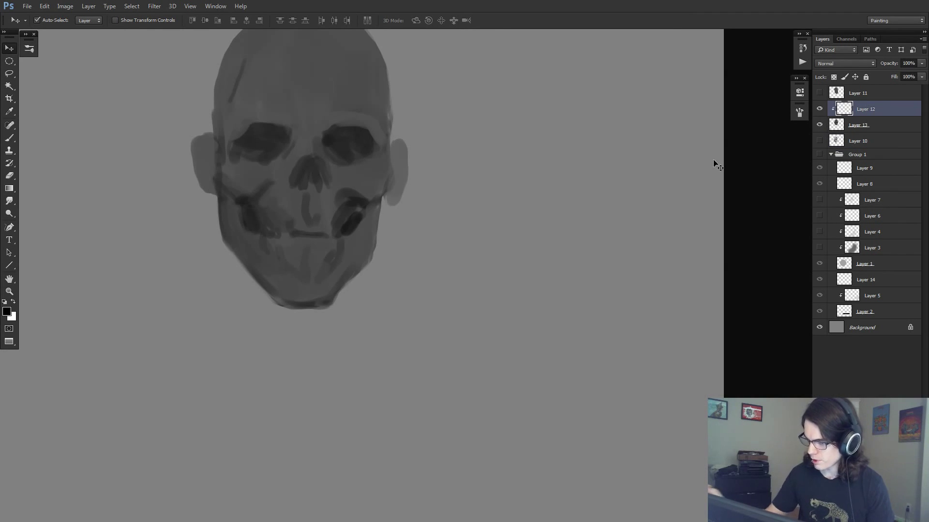
pyautogui.keyDown('shift'); pyautogui.click(839, 126); pyautogui.keyUp('shift')
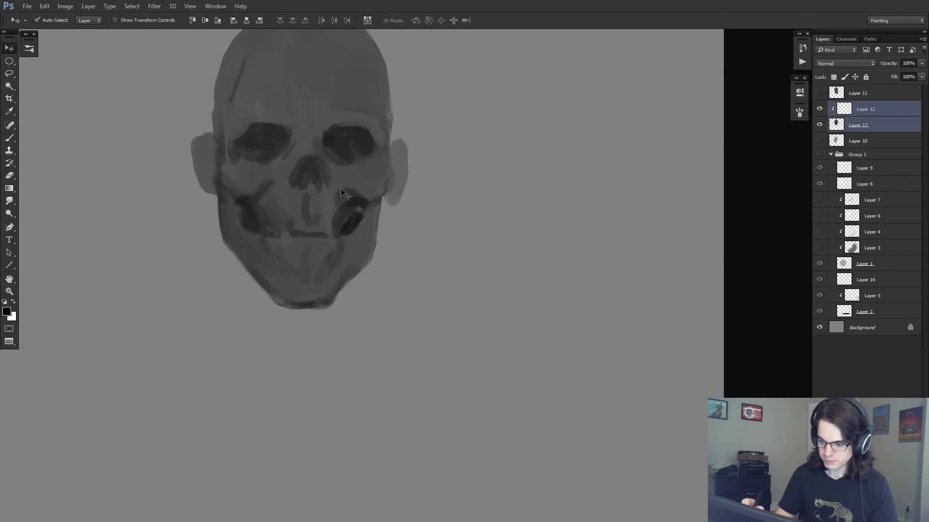
pyautogui.moveTo(341, 192); pyautogui.dragTo(364, 294)
pyautogui.press('m')
pyautogui.press('b')
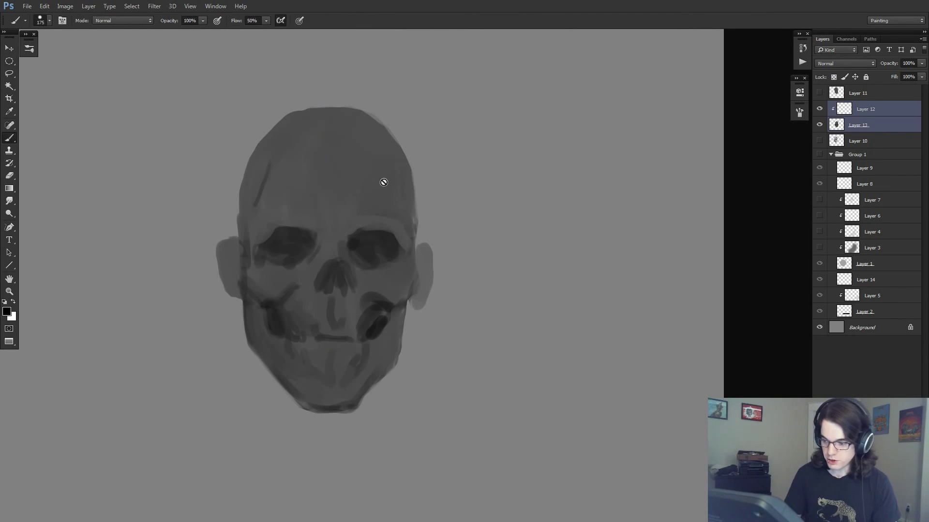
pyautogui.click(846, 110)
# Try brush strokes down the forehead and nose on Layer 12 and undo them
pyautogui.moveTo(358, 110)
pyautogui.mouseDown()
pyautogui.moveTo(409, 227)
pyautogui.moveTo(338, 123)
pyautogui.mouseUp()
pyautogui.moveTo(332, 164)
pyautogui.mouseDown()
pyautogui.moveTo(302, 171)
pyautogui.moveTo(315, 124)
pyautogui.moveTo(339, 120)
pyautogui.moveTo(342, 179)
pyautogui.moveTo(275, 152)
pyautogui.moveTo(339, 174)
pyautogui.moveTo(350, 266)
pyautogui.moveTo(299, 268)
pyautogui.moveTo(300, 350)
pyautogui.moveTo(346, 323)
pyautogui.moveTo(270, 262)
pyautogui.moveTo(320, 265)
pyautogui.mouseUp()
pyautogui.hotkey('ctrl', 'alt', 'z')
pyautogui.hotkey('ctrl', 'alt', 'z')
pyautogui.hotkey('ctrl', 'alt', 'z')
pyautogui.hotkey('ctrl', 'alt', 'z')
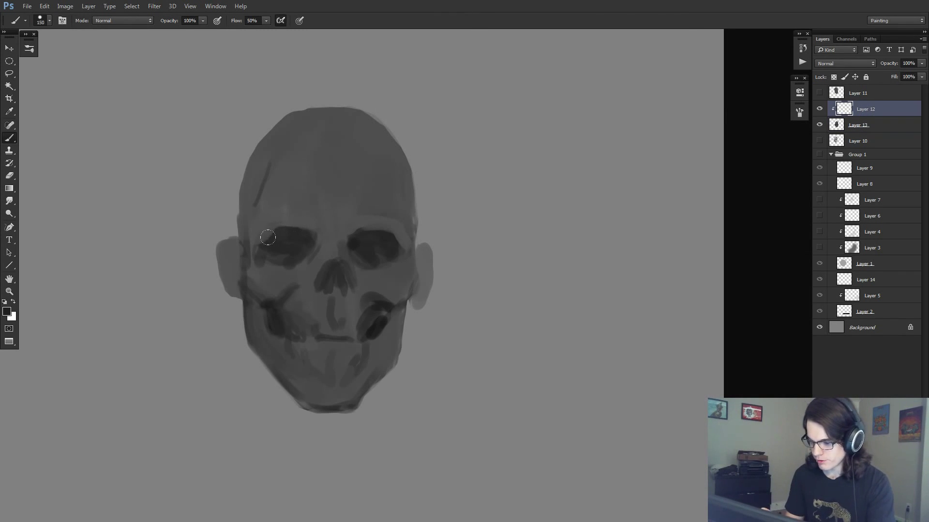
# Brush dark grey shadow over the forehead, beneath both eye sockets, and beside the nose on Layer 12
pyautogui.moveTo(317, 183)
pyautogui.mouseDown()
pyautogui.moveTo(301, 190)
pyautogui.moveTo(321, 191)
pyautogui.moveTo(297, 173)
pyautogui.moveTo(351, 164)
pyautogui.moveTo(362, 202)
pyautogui.moveTo(381, 190)
pyautogui.moveTo(399, 199)
pyautogui.mouseUp()
pyautogui.moveTo(264, 264); pyautogui.dragTo(304, 299)
pyautogui.moveTo(363, 269); pyautogui.dragTo(397, 288)
pyautogui.press('d')
pyautogui.moveTo(285, 290); pyautogui.dragTo(310, 320)
pyautogui.keyDown('alt'); pyautogui.click(306, 303); pyautogui.keyUp('alt')
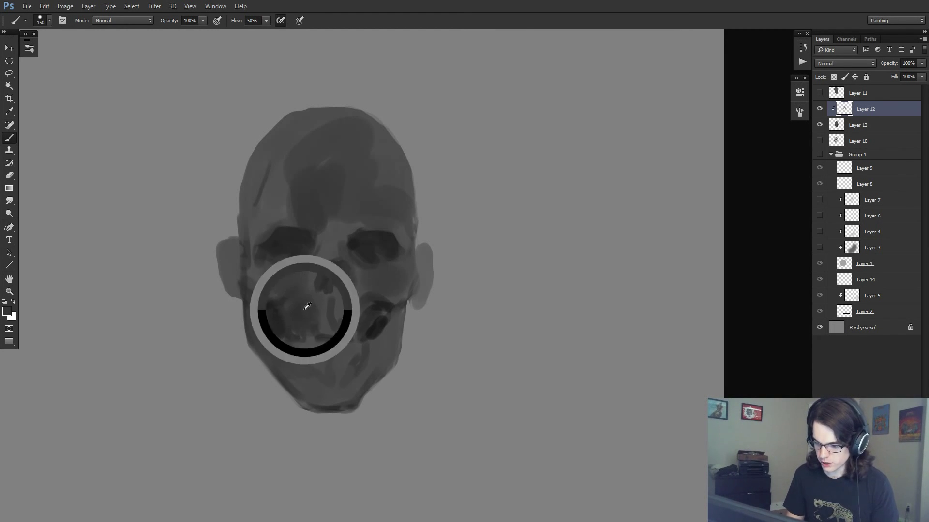
# Blend sampled greys across the left forehead and temple, covering the thin dark line there
pyautogui.keyDown('alt'); pyautogui.click(362, 249); pyautogui.keyUp('alt')
pyautogui.keyDown('alt'); pyautogui.click(300, 197); pyautogui.keyUp('alt')
pyautogui.moveTo(286, 188)
pyautogui.mouseDown()
pyautogui.moveTo(284, 203)
pyautogui.moveTo(279, 170)
pyautogui.mouseUp()
pyautogui.keyDown('alt'); pyautogui.click(264, 204); pyautogui.keyUp('alt')
pyautogui.moveTo(250, 199); pyautogui.dragTo(272, 157)
pyautogui.keyDown('alt'); pyautogui.click(312, 184); pyautogui.keyUp('alt')
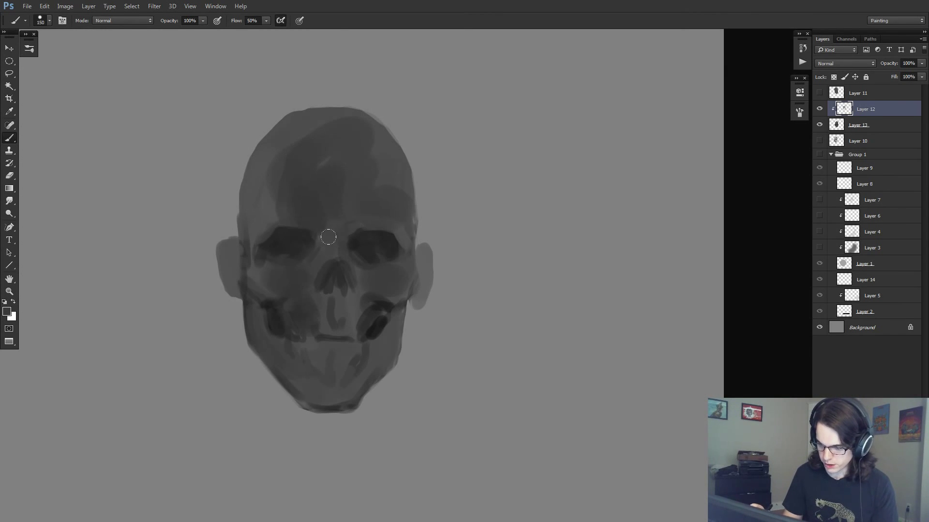
# Paint sampled dark grey over the upper jaw and across the lower jaw
pyautogui.keyDown('alt'); pyautogui.click(308, 302); pyautogui.keyUp('alt')
pyautogui.moveTo(319, 296); pyautogui.dragTo(340, 321)
pyautogui.moveTo(306, 349)
pyautogui.mouseDown()
pyautogui.moveTo(341, 364)
pyautogui.moveTo(395, 337)
pyautogui.mouseUp()
pyautogui.press('d')
pyautogui.keyDown('alt'); pyautogui.click(357, 304); pyautogui.keyUp('alt')
# Reduce the brush size to 80 and paint the front plane of the chin
pyautogui.press('[')
pyautogui.press('[')
pyautogui.press('[')
pyautogui.press('[')
pyautogui.moveTo(319, 371); pyautogui.dragTo(326, 386)
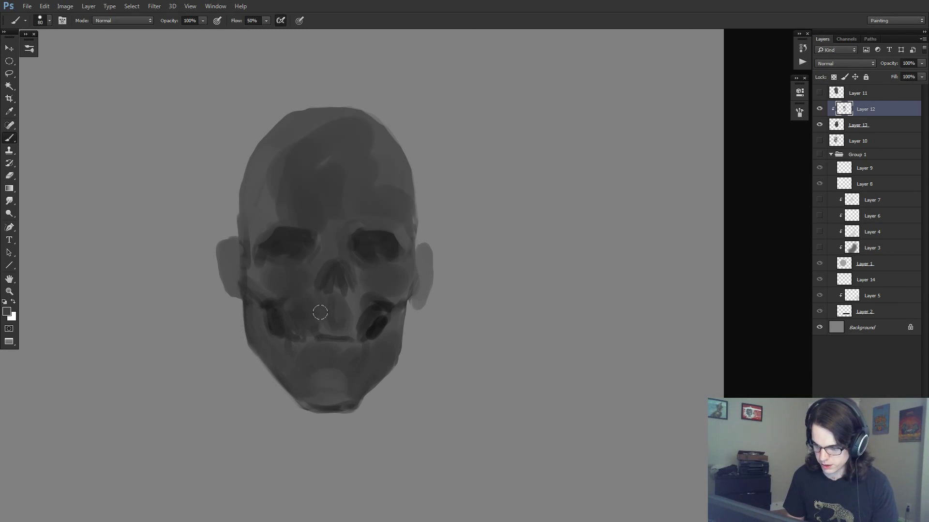
# Soften the forehead shadow edges and darken the hollow above the chin with sampled greys
pyautogui.keyDown('alt'); pyautogui.click(276, 199); pyautogui.keyUp('alt')
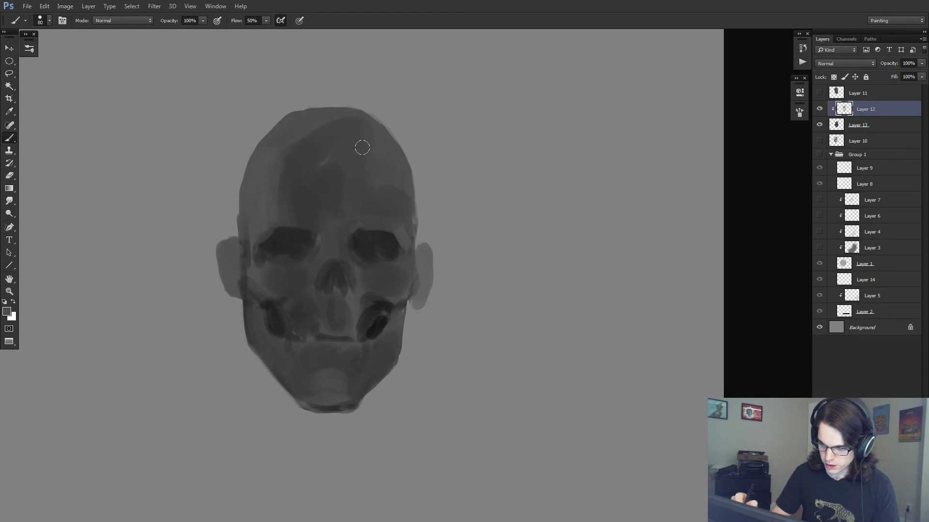
pyautogui.keyDown('alt'); pyautogui.click(311, 176); pyautogui.keyUp('alt')
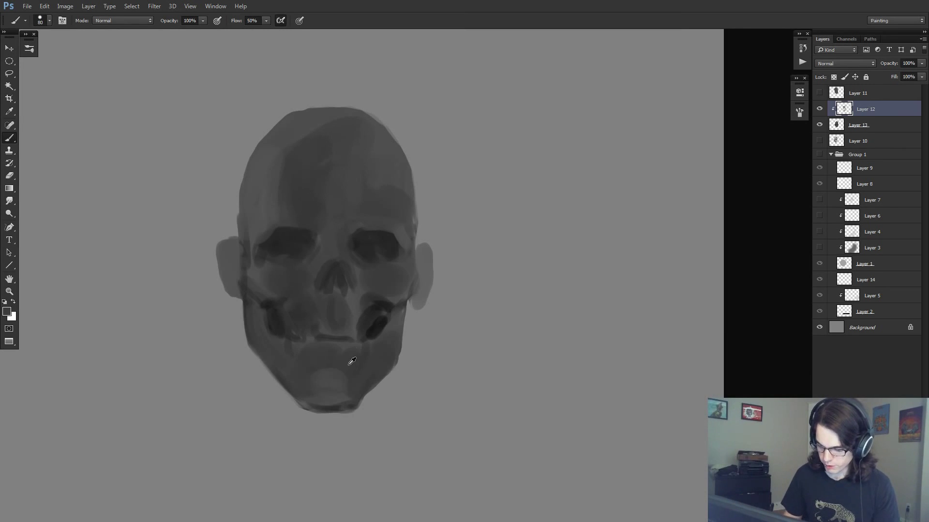
pyautogui.keyDown('alt'); pyautogui.click(315, 366); pyautogui.keyUp('alt')
pyautogui.keyDown('alt'); pyautogui.click(314, 358); pyautogui.keyUp('alt')
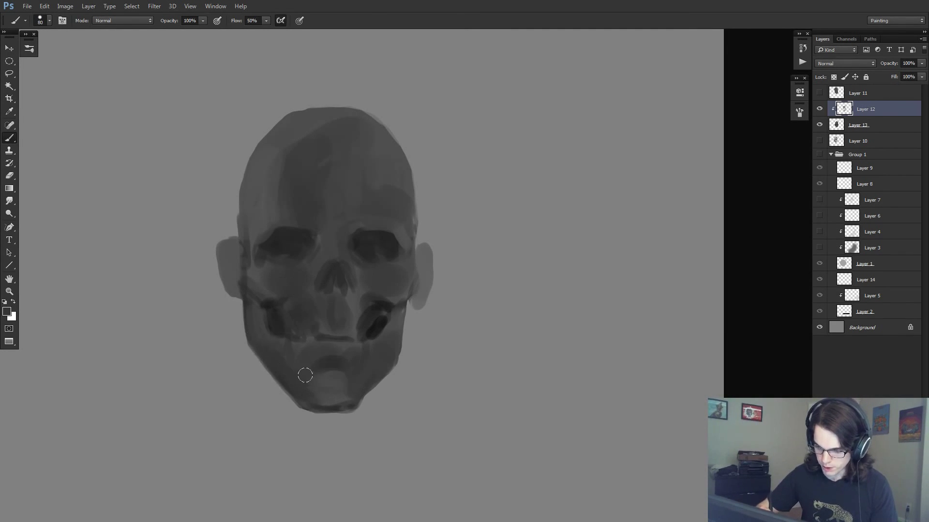
pyautogui.keyDown('alt'); pyautogui.click(289, 196); pyautogui.keyUp('alt')
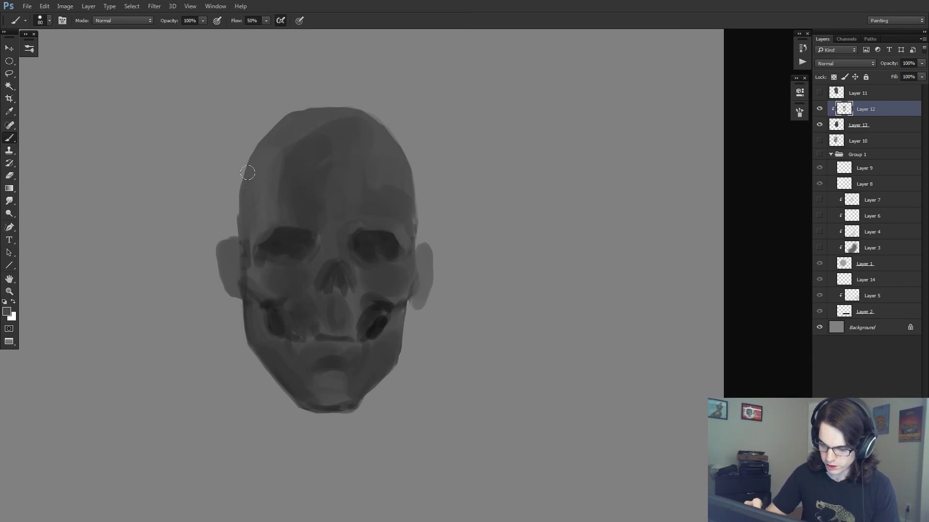
pyautogui.keyDown('alt'); pyautogui.click(287, 188); pyautogui.keyUp('alt')
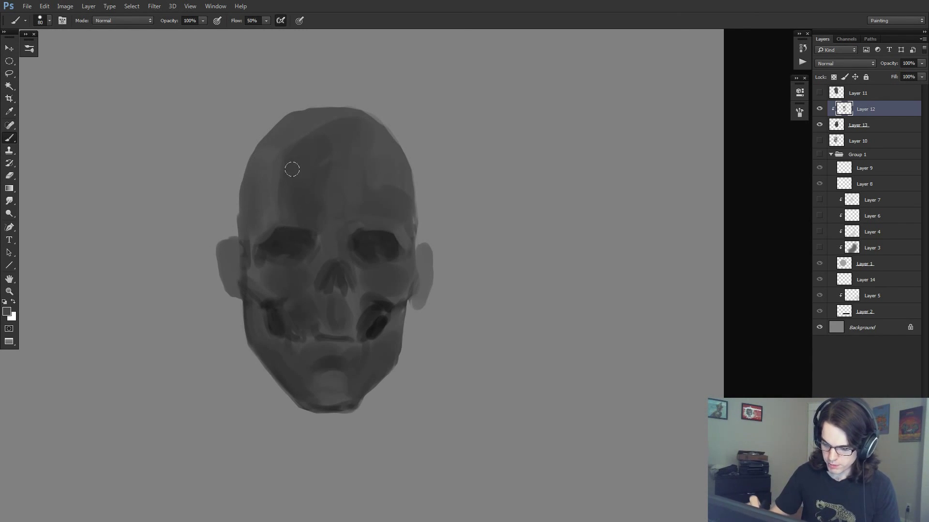
pyautogui.keyDown('alt'); pyautogui.click(259, 270); pyautogui.keyUp('alt')
# Paint light highlights along the left side of the cranium and temple, blending their edges with sampled grey
pyautogui.press('x')
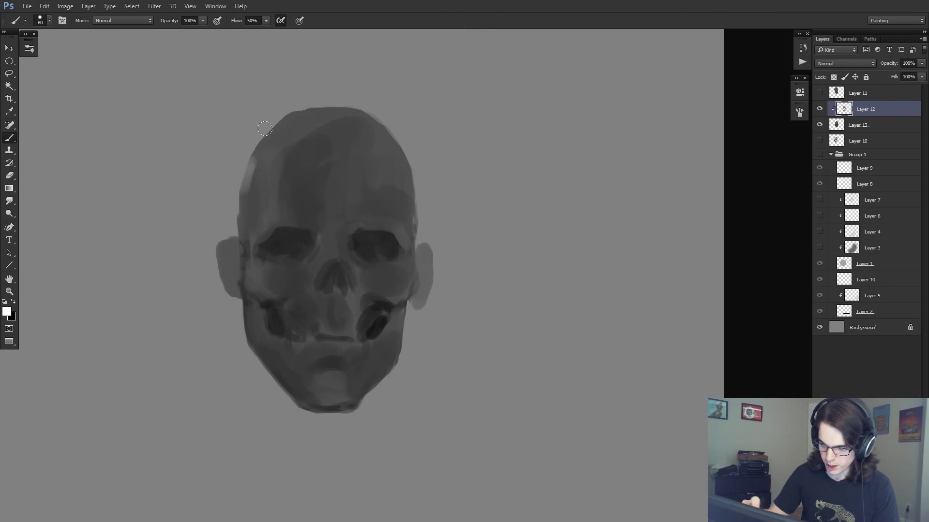
pyautogui.moveTo(272, 122)
pyautogui.mouseDown()
pyautogui.moveTo(250, 175)
pyautogui.moveTo(265, 197)
pyautogui.mouseUp()
pyautogui.keyDown('alt'); pyautogui.click(269, 152); pyautogui.keyUp('alt')
pyautogui.moveTo(275, 151); pyautogui.dragTo(256, 231)
pyautogui.moveTo(258, 181)
pyautogui.mouseDown()
pyautogui.moveTo(258, 222)
pyautogui.moveTo(246, 222)
pyautogui.mouseUp()
pyautogui.moveTo(284, 149); pyautogui.dragTo(303, 130)
pyautogui.keyDown('alt'); pyautogui.click(249, 184); pyautogui.keyUp('alt')
pyautogui.moveTo(248, 178)
pyautogui.mouseDown()
pyautogui.moveTo(286, 124)
pyautogui.moveTo(271, 168)
pyautogui.mouseUp()
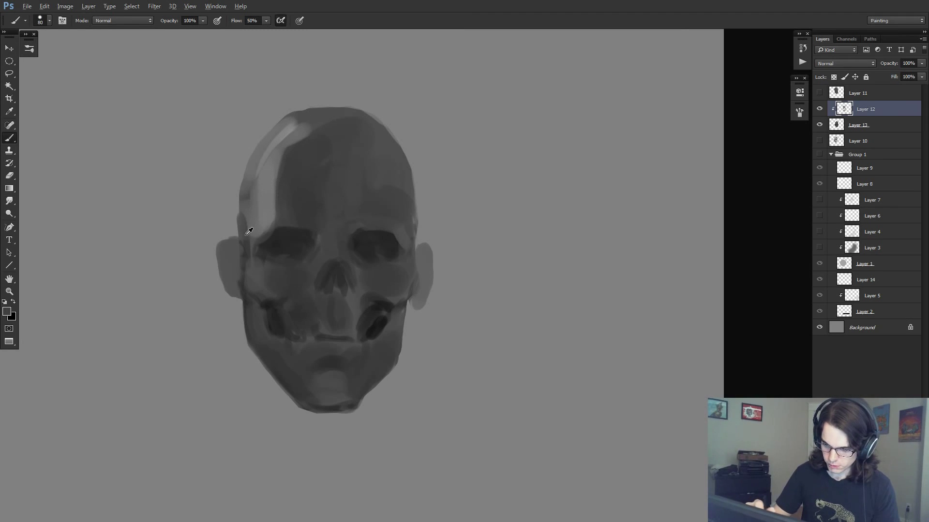
# Add light grey planes to the left cheekbone, nose side, upper jaw, left jawline, and chin
pyautogui.moveTo(249, 204)
pyautogui.mouseDown()
pyautogui.moveTo(259, 238)
pyautogui.moveTo(255, 284)
pyautogui.mouseUp()
pyautogui.keyDown('alt'); pyautogui.click(266, 202); pyautogui.keyUp('alt')
pyautogui.moveTo(313, 258); pyautogui.dragTo(309, 271)
pyautogui.moveTo(247, 301)
pyautogui.mouseDown()
pyautogui.moveTo(267, 359)
pyautogui.moveTo(263, 338)
pyautogui.moveTo(304, 387)
pyautogui.moveTo(295, 381)
pyautogui.moveTo(325, 376)
pyautogui.mouseUp()
pyautogui.moveTo(315, 325); pyautogui.dragTo(326, 321)
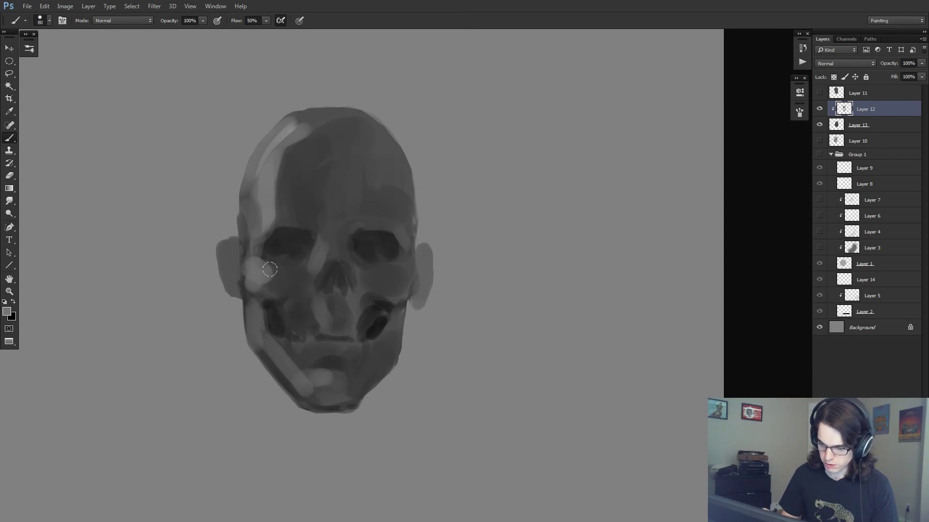
# Build up the light on the left cheekbone and add a light spot above the left brow
pyautogui.moveTo(268, 264); pyautogui.dragTo(279, 275)
pyautogui.moveTo(274, 206); pyautogui.dragTo(287, 218)
pyautogui.keyDown('alt'); pyautogui.click(272, 289); pyautogui.keyUp('alt')
pyautogui.moveTo(256, 282); pyautogui.dragTo(285, 269)
# Using white and a smaller brush, brighten the left temple, ear, cheekbone, jaw side, and nose bridge
pyautogui.press('x')
pyautogui.press('[')
pyautogui.moveTo(271, 142)
pyautogui.mouseDown()
pyautogui.moveTo(258, 168)
pyautogui.moveTo(263, 184)
pyautogui.moveTo(275, 135)
pyautogui.moveTo(270, 217)
pyautogui.mouseUp()
pyautogui.keyDown('alt'); pyautogui.click(271, 166); pyautogui.keyUp('alt')
pyautogui.moveTo(232, 248)
pyautogui.mouseDown()
pyautogui.moveTo(242, 243)
pyautogui.moveTo(230, 248)
pyautogui.moveTo(265, 279)
pyautogui.mouseUp()
pyautogui.moveTo(270, 232); pyautogui.dragTo(259, 342)
pyautogui.moveTo(317, 240); pyautogui.dragTo(322, 234)
pyautogui.moveTo(324, 298); pyautogui.dragTo(331, 312)
# Deepen the nasal cavity, both eye sockets, and the left cheek hollow with black
pyautogui.press('d')
pyautogui.moveTo(334, 280)
pyautogui.mouseDown()
pyautogui.moveTo(325, 278)
pyautogui.moveTo(338, 271)
pyautogui.moveTo(344, 282)
pyautogui.moveTo(332, 263)
pyautogui.moveTo(342, 271)
pyautogui.mouseUp()
pyautogui.moveTo(282, 246)
pyautogui.mouseDown()
pyautogui.moveTo(276, 263)
pyautogui.moveTo(293, 236)
pyautogui.mouseUp()
pyautogui.moveTo(355, 238); pyautogui.dragTo(394, 269)
pyautogui.moveTo(264, 305)
pyautogui.mouseDown()
pyautogui.moveTo(292, 303)
pyautogui.moveTo(304, 334)
pyautogui.mouseUp()
# Darken the undersides of the cheekbones and the inner brow above the nose, sampling nearby greys
pyautogui.moveTo(250, 305)
pyautogui.mouseDown()
pyautogui.moveTo(263, 357)
pyautogui.moveTo(254, 295)
pyautogui.mouseUp()
pyautogui.keyDown('alt'); pyautogui.click(259, 317); pyautogui.keyUp('alt')
pyautogui.keyDown('alt'); pyautogui.click(273, 322); pyautogui.keyUp('alt')
pyautogui.keyDown('alt'); pyautogui.click(270, 304); pyautogui.keyUp('alt')
pyautogui.moveTo(395, 298); pyautogui.dragTo(412, 276)
pyautogui.moveTo(355, 222)
pyautogui.mouseDown()
pyautogui.moveTo(344, 232)
pyautogui.moveTo(320, 225)
pyautogui.mouseUp()
# Enlarge the brush to 70, lighten the right side of the cranium with sampled greys, and reset the paint color to black
pyautogui.press(']')
pyautogui.press(']')
pyautogui.press(']')
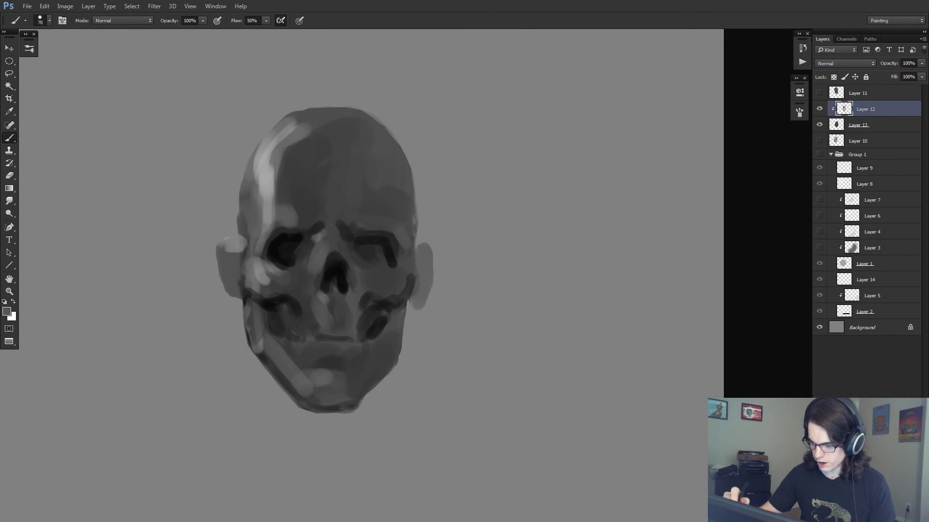
pyautogui.keyDown('alt'); pyautogui.click(427, 155); pyautogui.keyUp('alt')
pyautogui.moveTo(392, 139); pyautogui.dragTo(409, 220)
pyautogui.keyDown('alt'); pyautogui.click(401, 155); pyautogui.keyUp('alt')
pyautogui.moveTo(401, 155); pyautogui.dragTo(406, 240)
pyautogui.press('d')
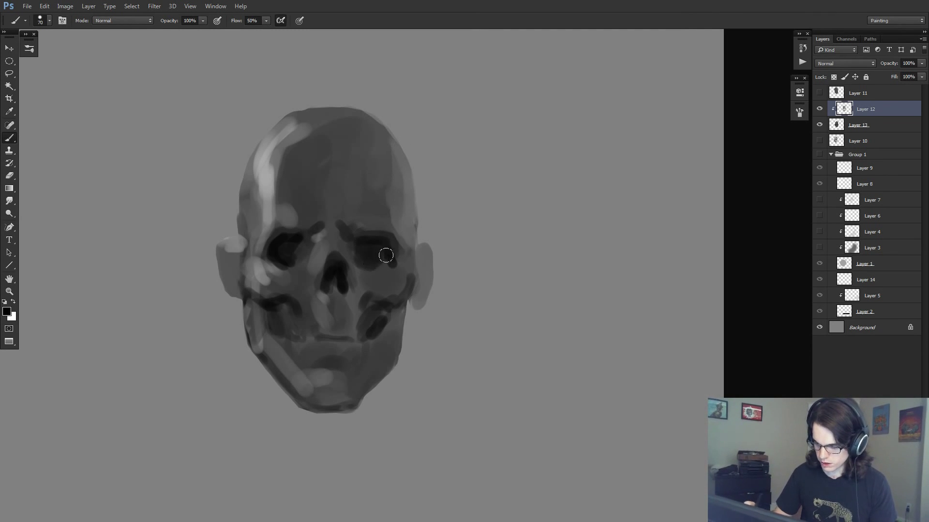
# Deepen both eye sockets with black and add dark strokes along both sides of the jaw and below the mouth
pyautogui.moveTo(389, 259); pyautogui.dragTo(372, 233)
pyautogui.moveTo(302, 242)
pyautogui.mouseDown()
pyautogui.moveTo(298, 263)
pyautogui.moveTo(271, 258)
pyautogui.mouseUp()
pyautogui.moveTo(274, 297)
pyautogui.mouseDown()
pyautogui.moveTo(304, 309)
pyautogui.moveTo(380, 299)
pyautogui.moveTo(285, 322)
pyautogui.moveTo(279, 379)
pyautogui.moveTo(274, 343)
pyautogui.moveTo(296, 389)
pyautogui.moveTo(286, 368)
pyautogui.moveTo(310, 385)
pyautogui.mouseUp()
pyautogui.moveTo(380, 345)
pyautogui.mouseDown()
pyautogui.moveTo(373, 388)
pyautogui.moveTo(372, 363)
pyautogui.mouseUp()
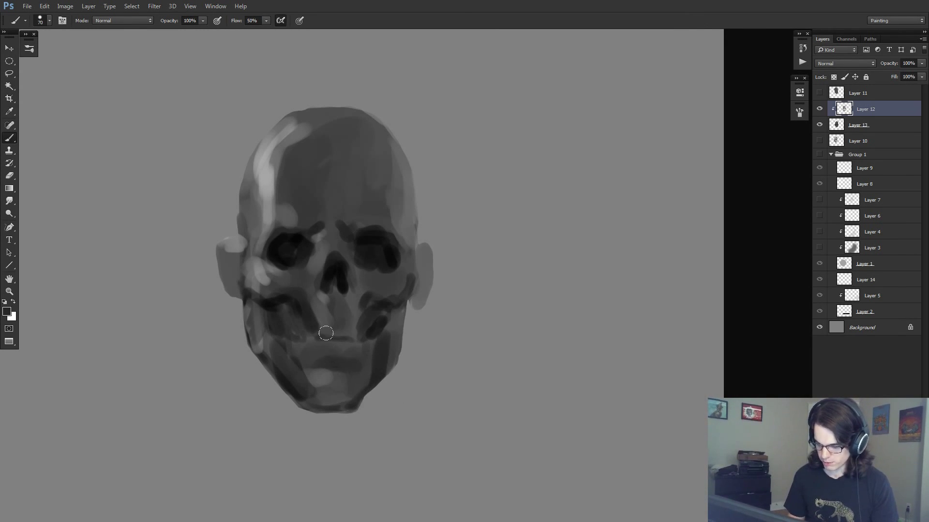
# Paint the upper jaw in a sampled grey and block in a row of teeth along the mouth line with short dark strokes
pyautogui.keyDown('alt'); pyautogui.click(319, 319); pyautogui.keyUp('alt')
pyautogui.moveTo(322, 319)
pyautogui.mouseDown()
pyautogui.moveTo(308, 335)
pyautogui.moveTo(335, 328)
pyautogui.moveTo(304, 335)
pyautogui.moveTo(335, 329)
pyautogui.moveTo(349, 338)
pyautogui.moveTo(326, 350)
pyautogui.mouseUp()
pyautogui.press('d')
pyautogui.moveTo(338, 344); pyautogui.dragTo(351, 349)
pyautogui.moveTo(363, 342); pyautogui.dragTo(360, 347)
# Using sampled greys and a size 40 brush, lighten the cheekbone under the left eye and narrow the left temple highlight
pyautogui.keyDown('alt'); pyautogui.click(334, 338); pyautogui.keyUp('alt')
pyautogui.moveTo(272, 264); pyautogui.dragTo(291, 274)
pyautogui.keyDown('alt'); pyautogui.click(274, 229); pyautogui.keyUp('alt')
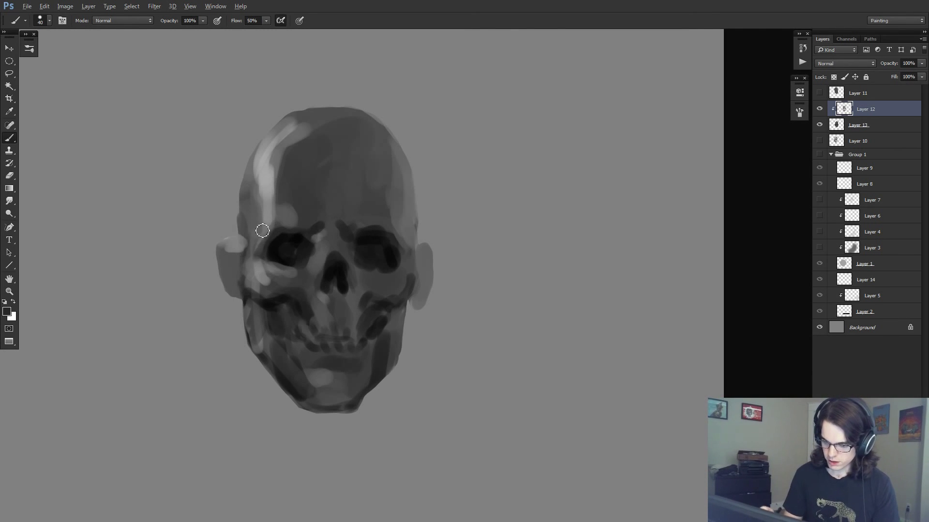
pyautogui.keyDown('alt'); pyautogui.click(261, 189); pyautogui.keyUp('alt')
pyautogui.moveTo(256, 193)
pyautogui.mouseDown()
pyautogui.moveTo(258, 205)
pyautogui.moveTo(261, 166)
pyautogui.mouseUp()
pyautogui.keyDown('alt'); pyautogui.click(258, 193); pyautogui.keyUp('alt')
# Darken the inside of both ears with a dark grey sampled from the left eye socket
pyautogui.keyDown('alt'); pyautogui.click(277, 241); pyautogui.keyUp('alt')
pyautogui.moveTo(224, 255)
pyautogui.mouseDown()
pyautogui.moveTo(232, 266)
pyautogui.moveTo(232, 251)
pyautogui.mouseUp()
pyautogui.click(425, 259)
# Shade the left side of the face from the temple to the lower jaw edge with sampled greys, lightening the jaw side
pyautogui.keyDown('alt'); pyautogui.click(243, 276); pyautogui.keyUp('alt')
pyautogui.keyDown('alt'); pyautogui.click(250, 229); pyautogui.keyUp('alt')
pyautogui.keyDown('alt'); pyautogui.click(271, 238); pyautogui.keyUp('alt')
pyautogui.moveTo(251, 226)
pyautogui.mouseDown()
pyautogui.moveTo(255, 282)
pyautogui.moveTo(271, 259)
pyautogui.moveTo(305, 264)
pyautogui.moveTo(260, 266)
pyautogui.moveTo(263, 279)
pyautogui.moveTo(257, 269)
pyautogui.moveTo(261, 344)
pyautogui.mouseUp()
pyautogui.keyDown('alt'); pyautogui.click(276, 291); pyautogui.keyUp('alt')
pyautogui.keyDown('alt'); pyautogui.click(271, 201); pyautogui.keyUp('alt')
pyautogui.moveTo(250, 308); pyautogui.dragTo(261, 333)
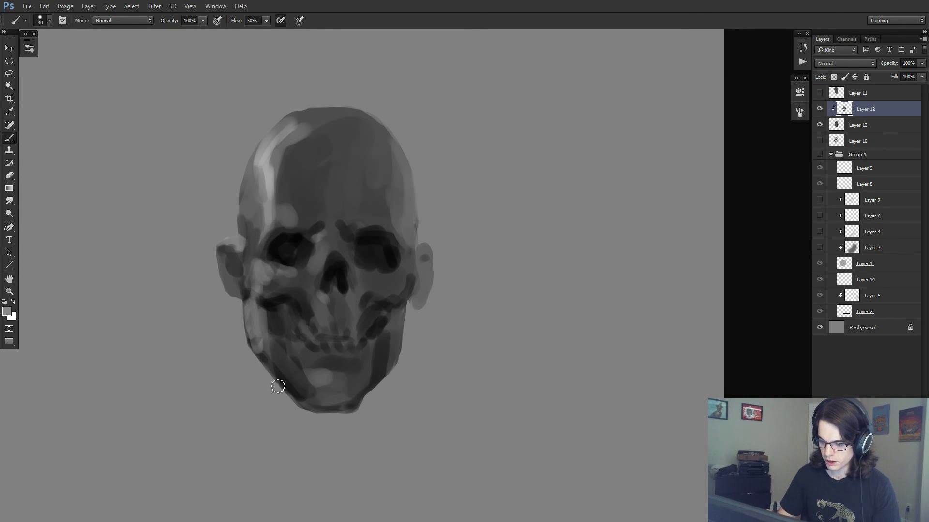
pyautogui.keyDown('alt'); pyautogui.click(264, 321); pyautogui.keyUp('alt')
pyautogui.moveTo(269, 367); pyautogui.dragTo(305, 392)
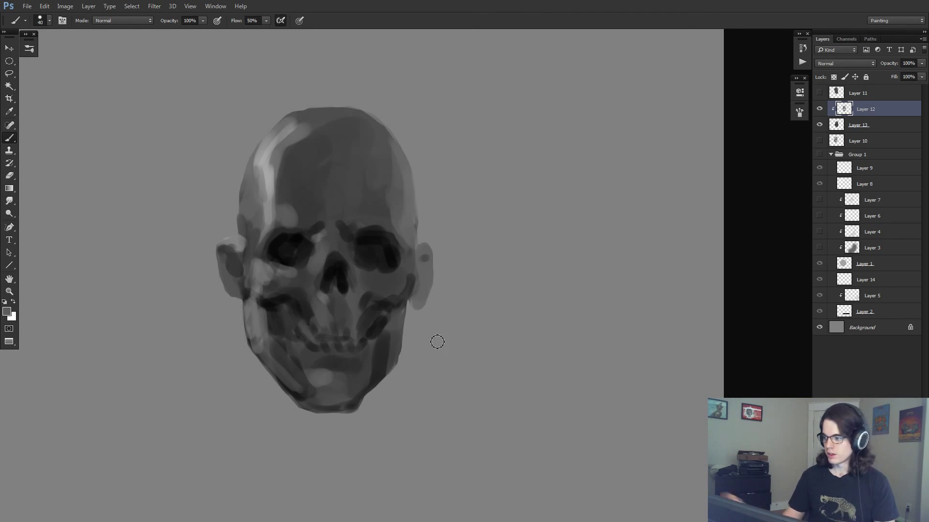
# Merge Layer 12 with the skull layer it is clipped to, and trim the skull's left outline with a size 70 Eraser
pyautogui.keyDown('shift'); pyautogui.click(845, 126); pyautogui.keyUp('shift')
pyautogui.hotkey('ctrl', 'e')
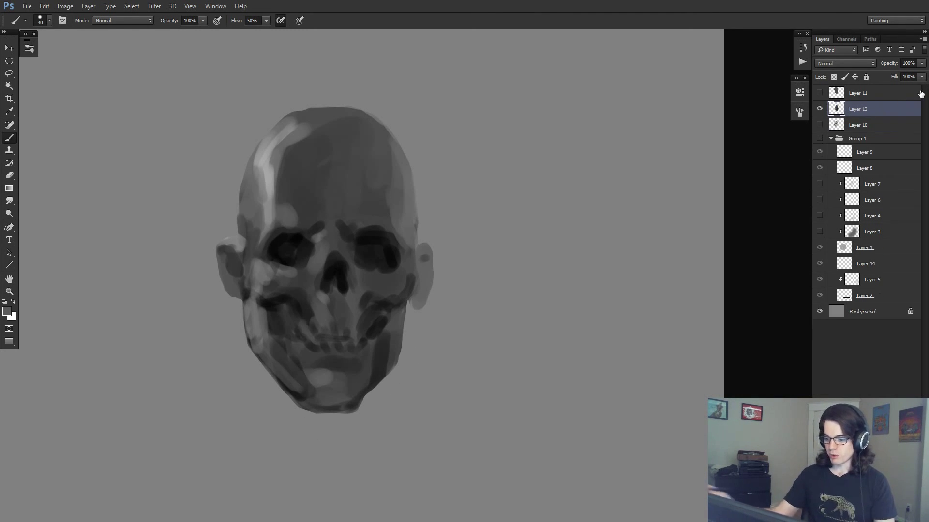
pyautogui.press('e')
pyautogui.press('[')
pyautogui.press('[')
pyautogui.press('[')
pyautogui.press('[')
pyautogui.moveTo(238, 303)
pyautogui.mouseDown()
pyautogui.moveTo(240, 349)
pyautogui.moveTo(238, 318)
pyautogui.mouseUp()
pyautogui.moveTo(236, 232); pyautogui.dragTo(231, 200)
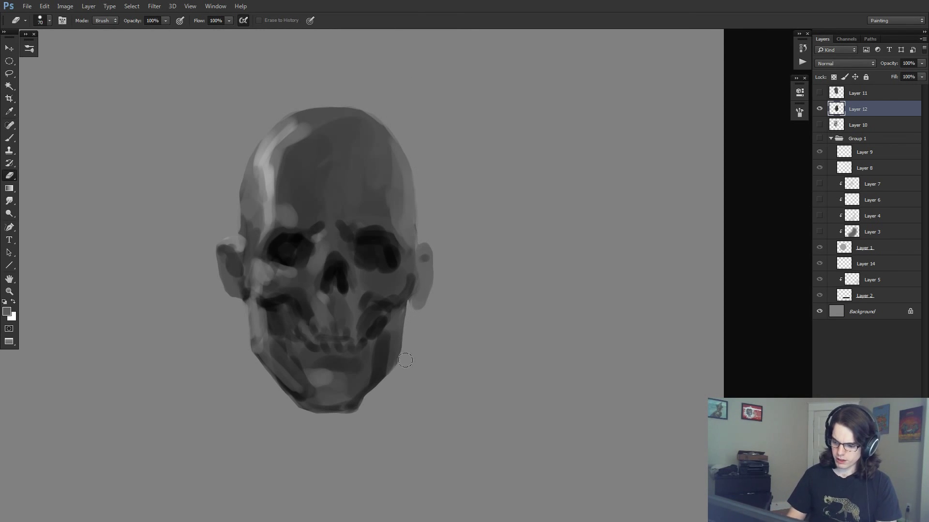
# Erase along the chin, the left ear, the right temple, and the upper right cranium to refine the skull's silhouette
pyautogui.moveTo(362, 400)
pyautogui.mouseDown()
pyautogui.moveTo(344, 415)
pyautogui.moveTo(359, 415)
pyautogui.mouseUp()
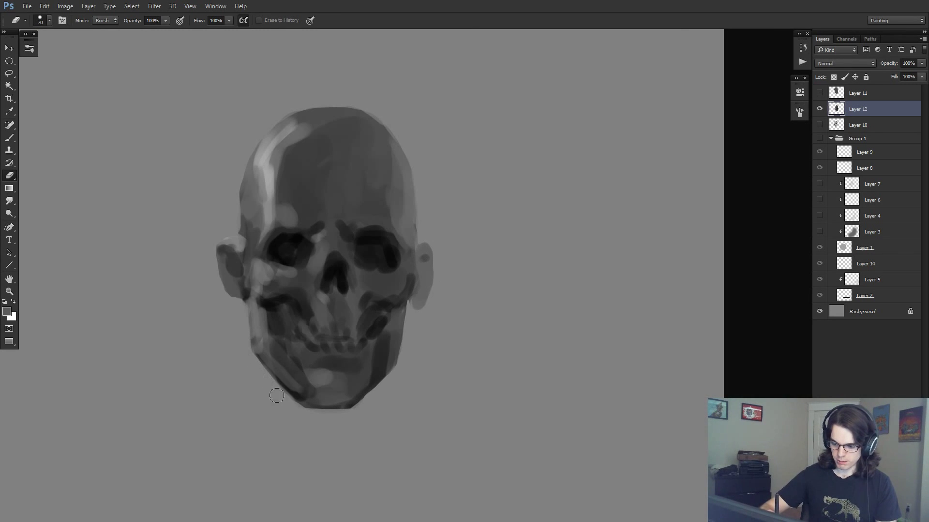
pyautogui.moveTo(211, 277); pyautogui.dragTo(224, 300)
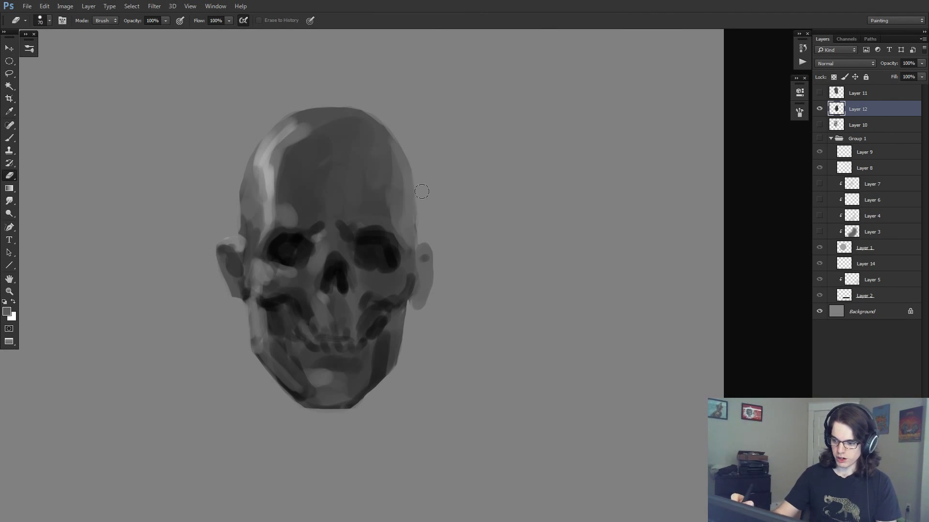
pyautogui.moveTo(416, 212); pyautogui.dragTo(419, 227)
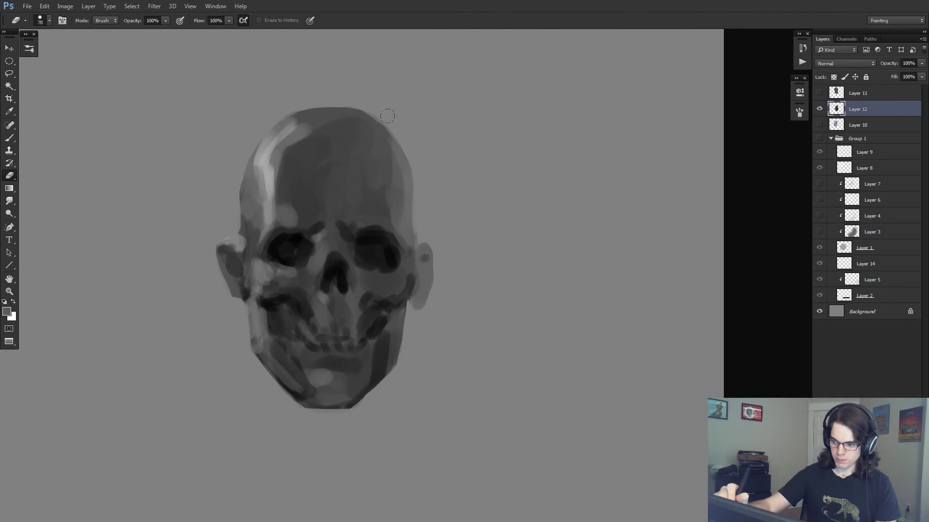
pyautogui.moveTo(377, 109)
pyautogui.mouseDown()
pyautogui.moveTo(395, 126)
pyautogui.moveTo(374, 109)
pyautogui.moveTo(409, 146)
pyautogui.mouseUp()
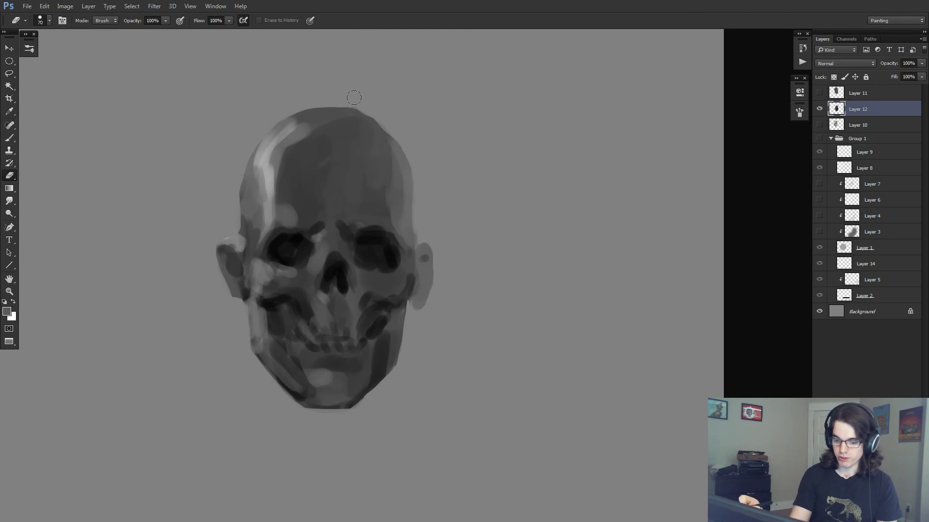
# Open the eraser's brush settings and toggle Transfer off and on to compare the stroke previews, leaving it enabled
pyautogui.press('F5')
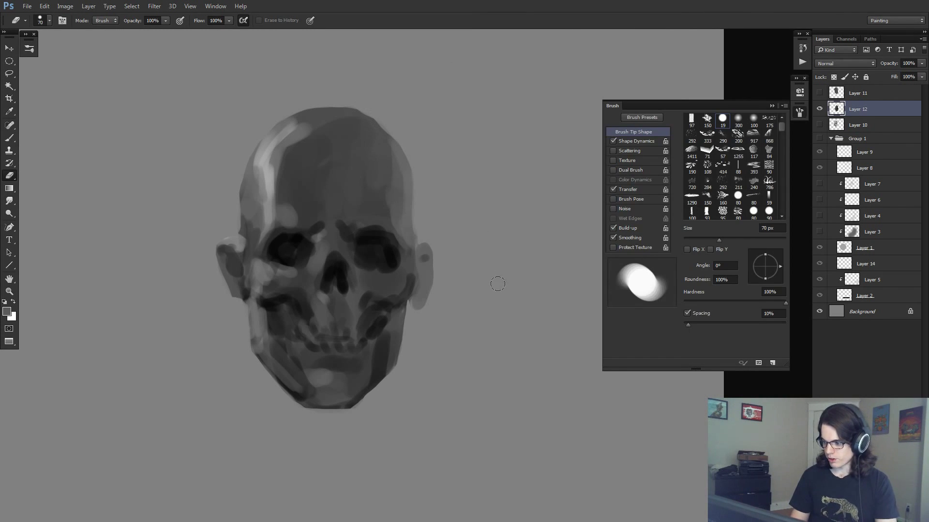
pyautogui.click(613, 189)
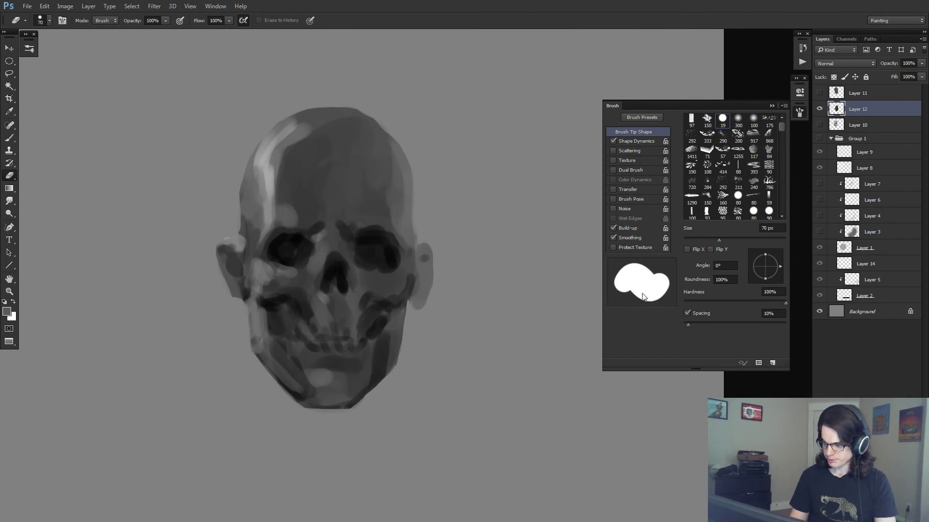
pyautogui.click(612, 189)
pyautogui.click(615, 190)
pyautogui.click(617, 190)
pyautogui.click(616, 191)
pyautogui.click(613, 189)
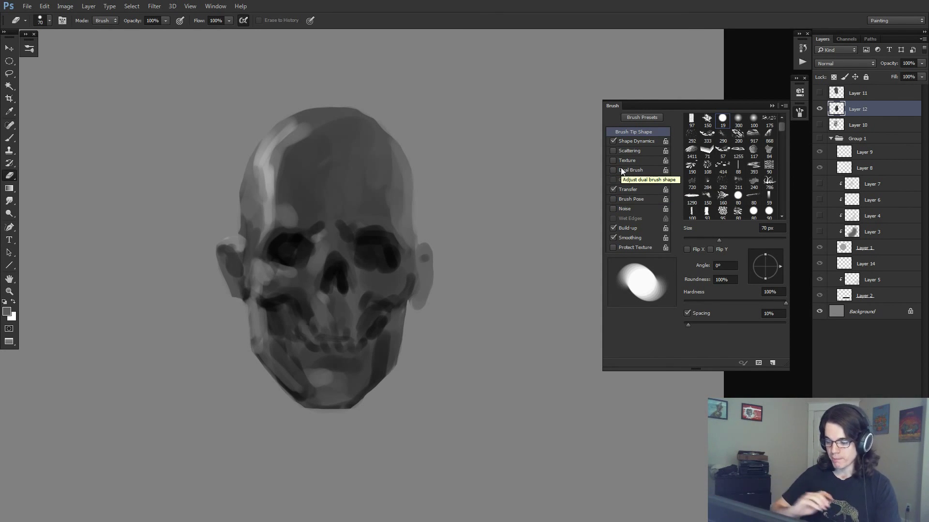
pyautogui.click(613, 190)
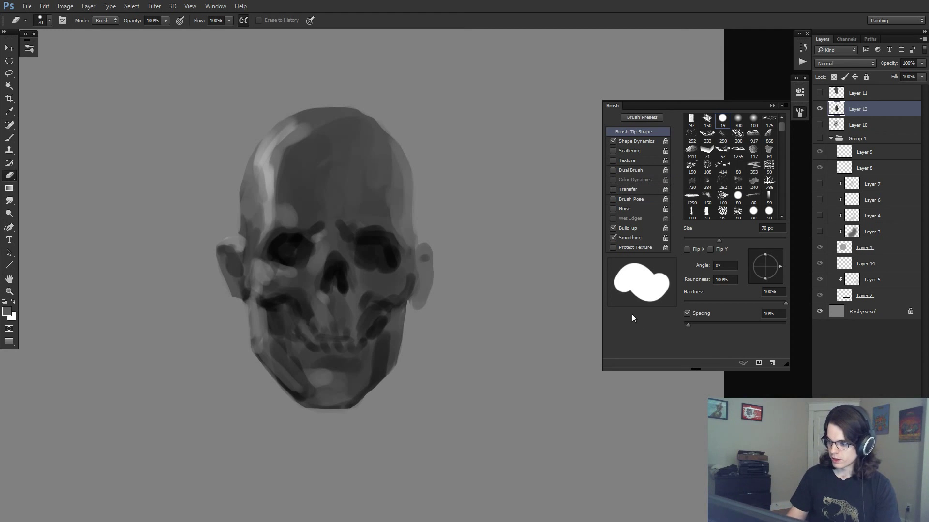
pyautogui.click(614, 189)
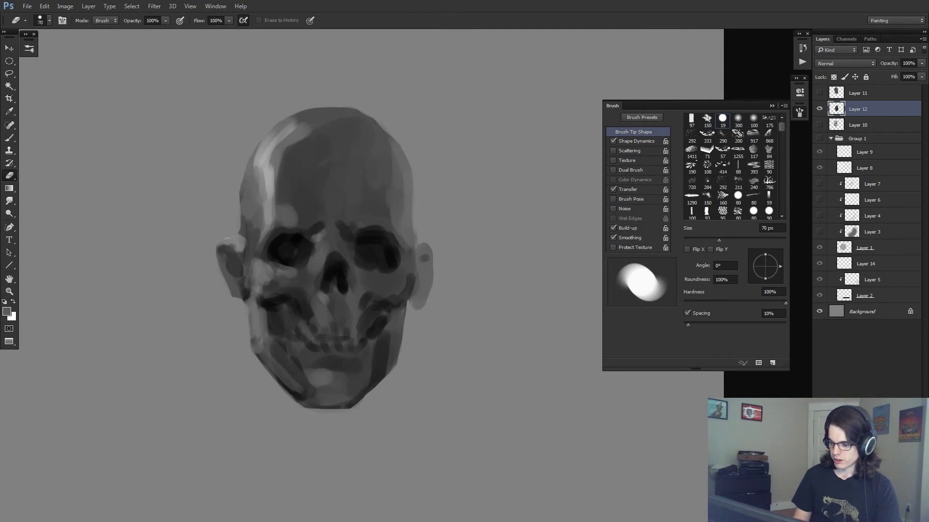
pyautogui.press('F5')
# With the Brush at size 50 and a sampled grey, lighten the brow, the area beside the nose, the chin, and the right jaw
pyautogui.press('b')
pyautogui.moveTo(514, 265)
pyautogui.mouseDown()
pyautogui.moveTo(460, 348)
pyautogui.moveTo(539, 305)
pyautogui.moveTo(526, 361)
pyautogui.moveTo(609, 319)
pyautogui.moveTo(538, 401)
pyautogui.mouseUp()
pyautogui.hotkey('ctrl', 'z')
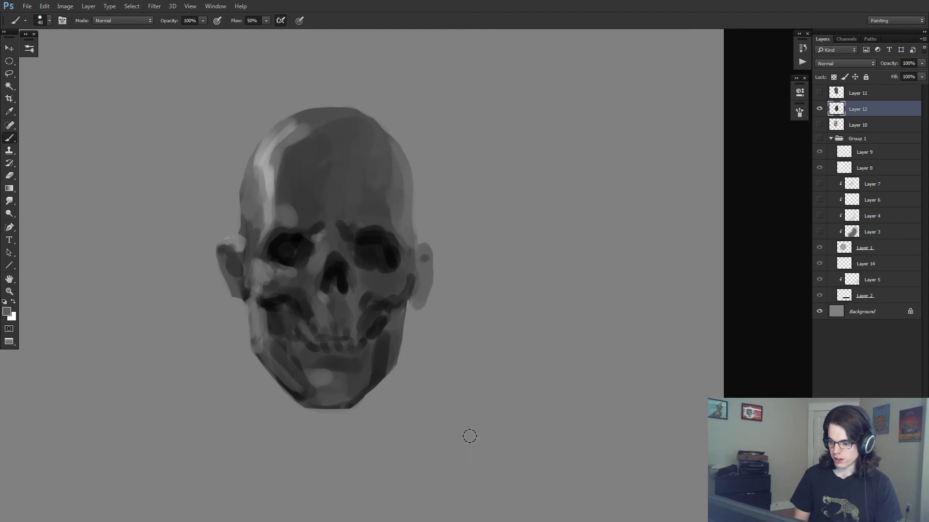
pyautogui.keyDown('alt'); pyautogui.click(392, 220); pyautogui.keyUp('alt')
pyautogui.press(']')
pyautogui.moveTo(356, 218)
pyautogui.mouseDown()
pyautogui.moveTo(351, 207)
pyautogui.moveTo(360, 214)
pyautogui.mouseUp()
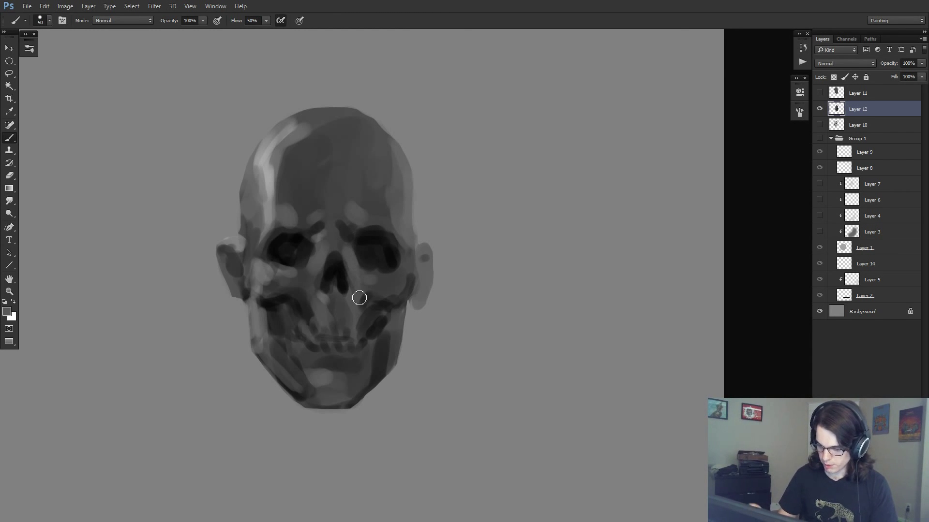
pyautogui.moveTo(362, 318)
pyautogui.mouseDown()
pyautogui.moveTo(373, 353)
pyautogui.moveTo(354, 403)
pyautogui.mouseUp()
pyautogui.moveTo(405, 315)
pyautogui.mouseDown()
pyautogui.moveTo(396, 354)
pyautogui.moveTo(385, 337)
pyautogui.moveTo(388, 355)
pyautogui.mouseUp()
# Reduce the brush to 35 and use a lighter sampled grey to highlight the left cheekbone, right temple, right cheek, and right jaw edge
pyautogui.keyDown('alt'); pyautogui.click(396, 337); pyautogui.keyUp('alt')
pyautogui.keyDown('alt'); pyautogui.click(409, 227); pyautogui.keyUp('alt')
pyautogui.keyDown('alt'); pyautogui.click(268, 205); pyautogui.keyUp('alt')
pyautogui.press('[')
pyautogui.press('[')
pyautogui.press('[')
pyautogui.moveTo(257, 269); pyautogui.dragTo(258, 256)
pyautogui.moveTo(398, 221)
pyautogui.mouseDown()
pyautogui.moveTo(414, 258)
pyautogui.moveTo(398, 217)
pyautogui.moveTo(405, 177)
pyautogui.mouseUp()
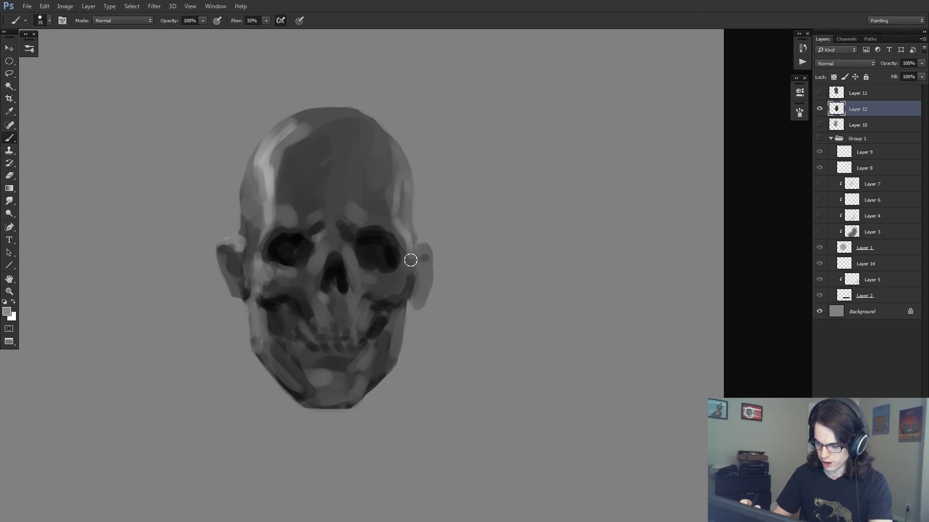
pyautogui.moveTo(410, 261)
pyautogui.mouseDown()
pyautogui.moveTo(409, 296)
pyautogui.moveTo(374, 313)
pyautogui.moveTo(370, 328)
pyautogui.moveTo(410, 306)
pyautogui.moveTo(392, 368)
pyautogui.moveTo(375, 359)
pyautogui.moveTo(362, 399)
pyautogui.mouseUp()
pyautogui.moveTo(392, 365); pyautogui.dragTo(370, 395)
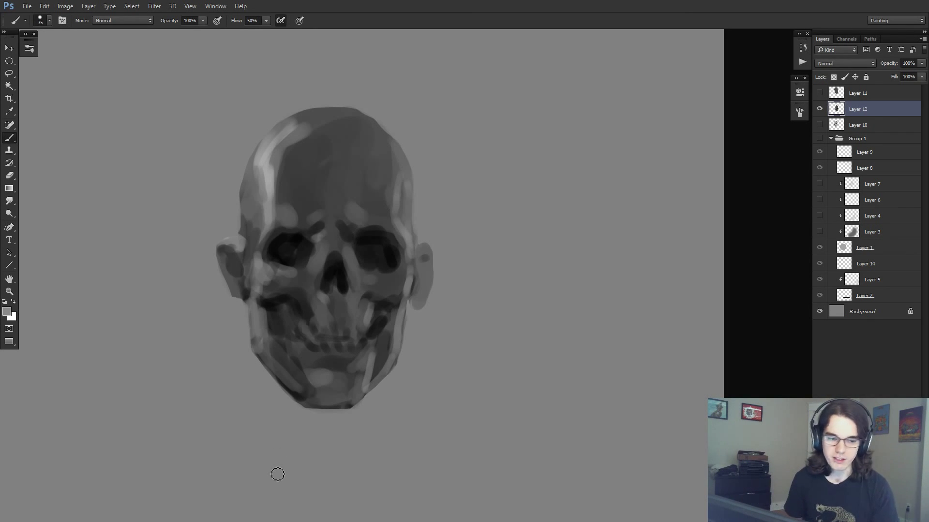
# Sample the near-black of the left eye socket as the paint color
pyautogui.keyDown('alt'); pyautogui.click(281, 262); pyautogui.keyUp('alt')
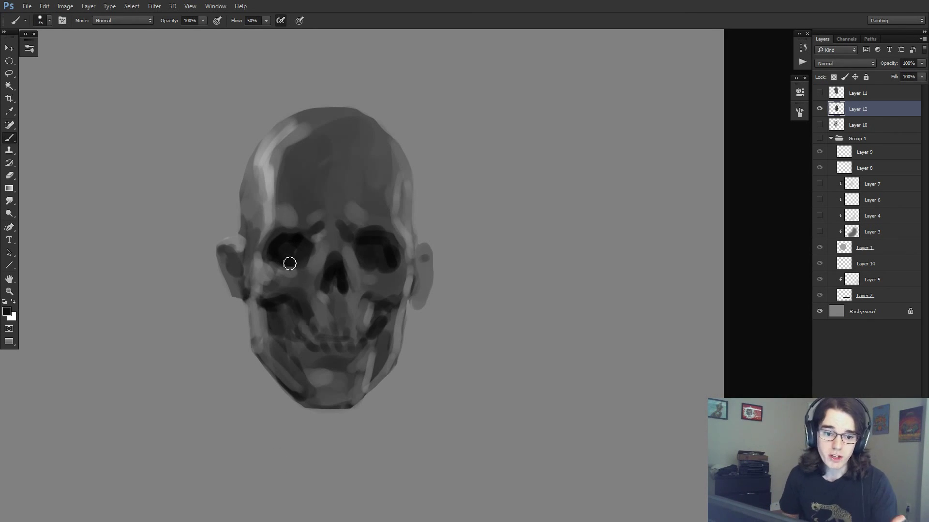